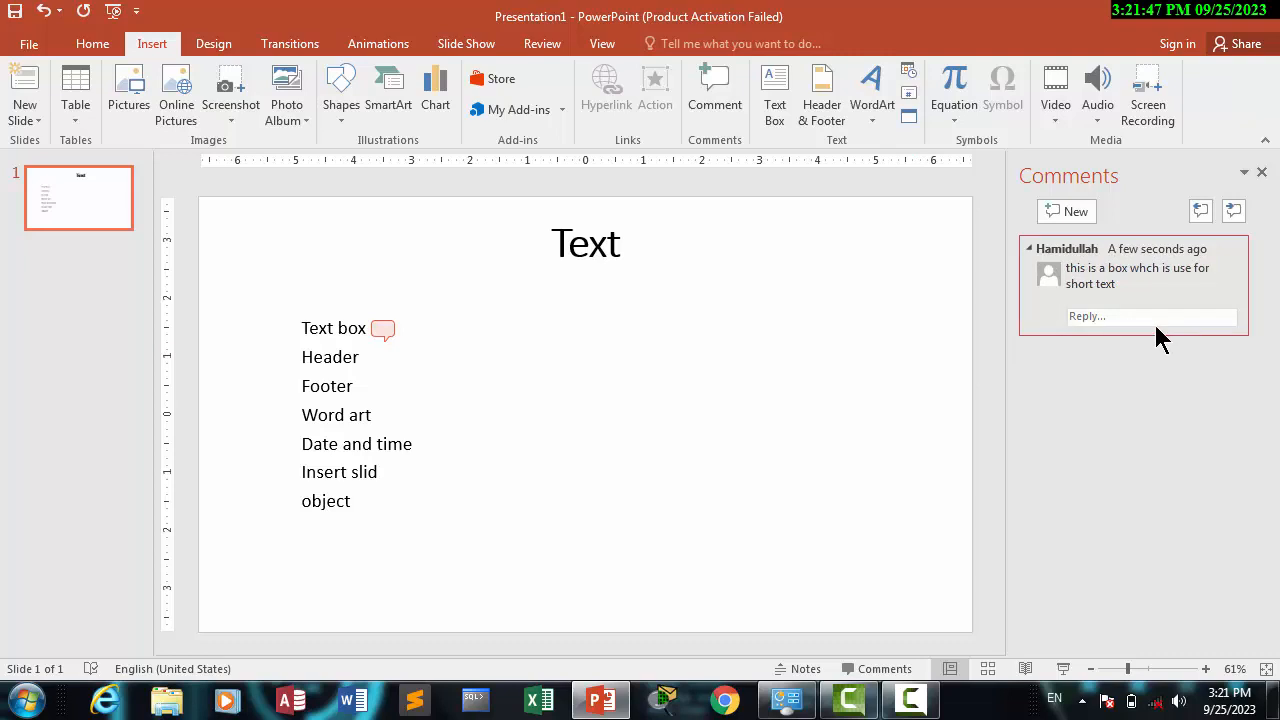
- View the comment attached to the "Text box" line and check how the slide looks in the print preview
left_click(1046, 314)
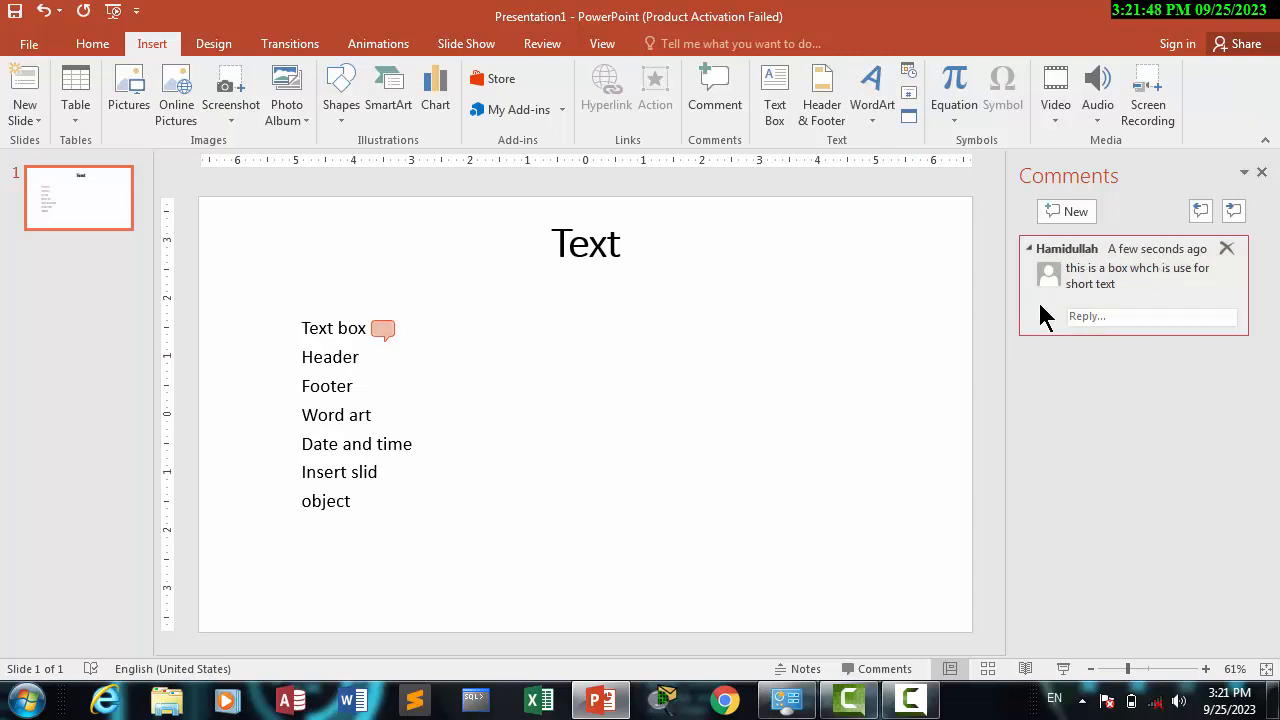
left_click(1261, 172)
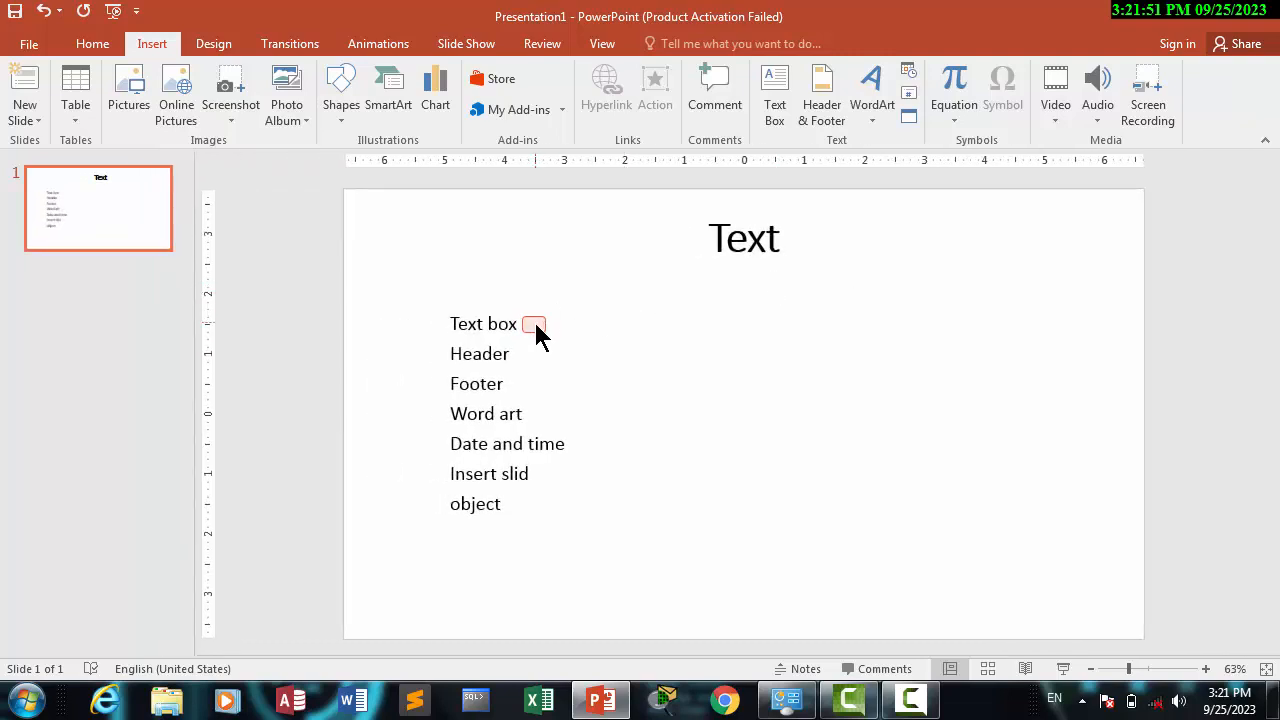
left_click(534, 326)
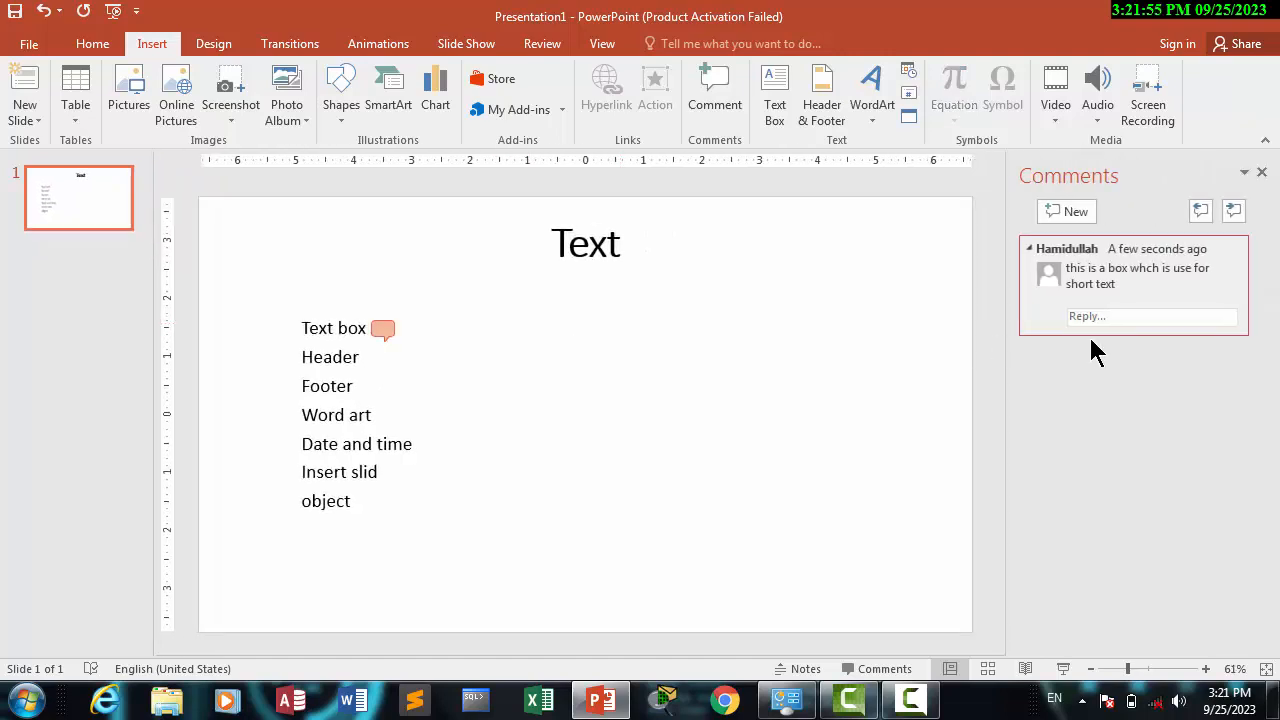
left_click(1262, 174)
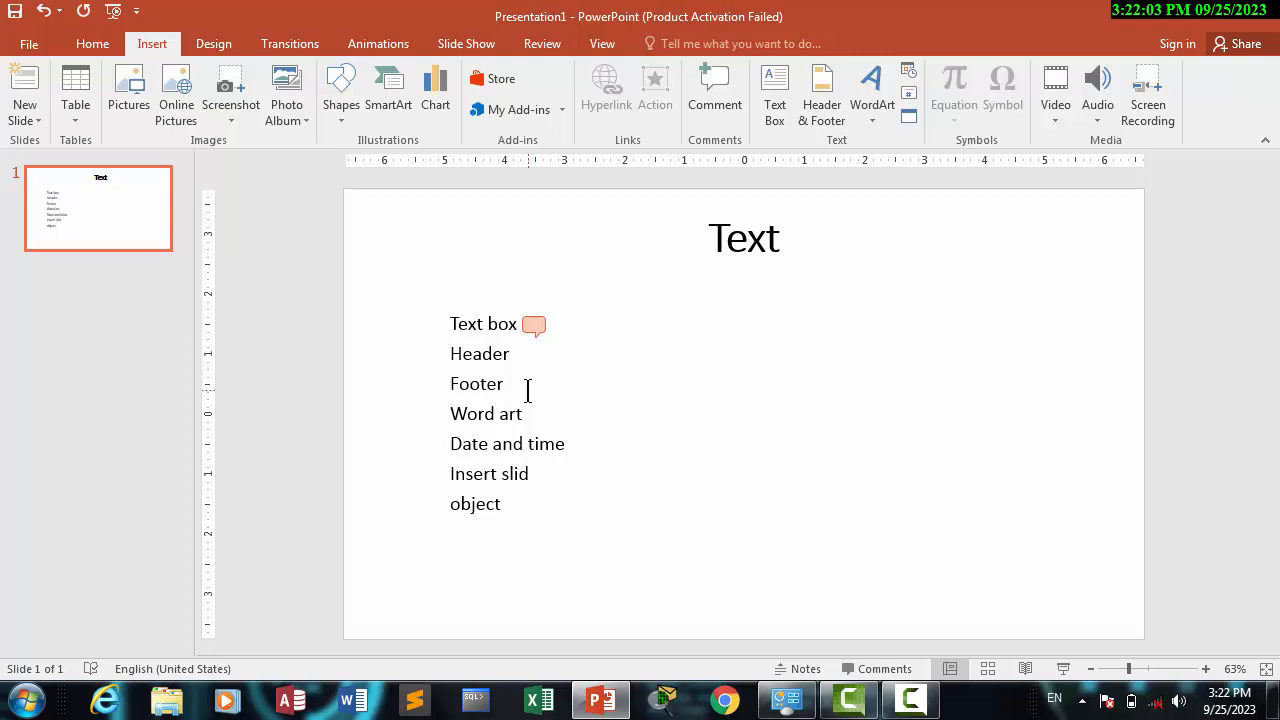
key("ctrl+p")
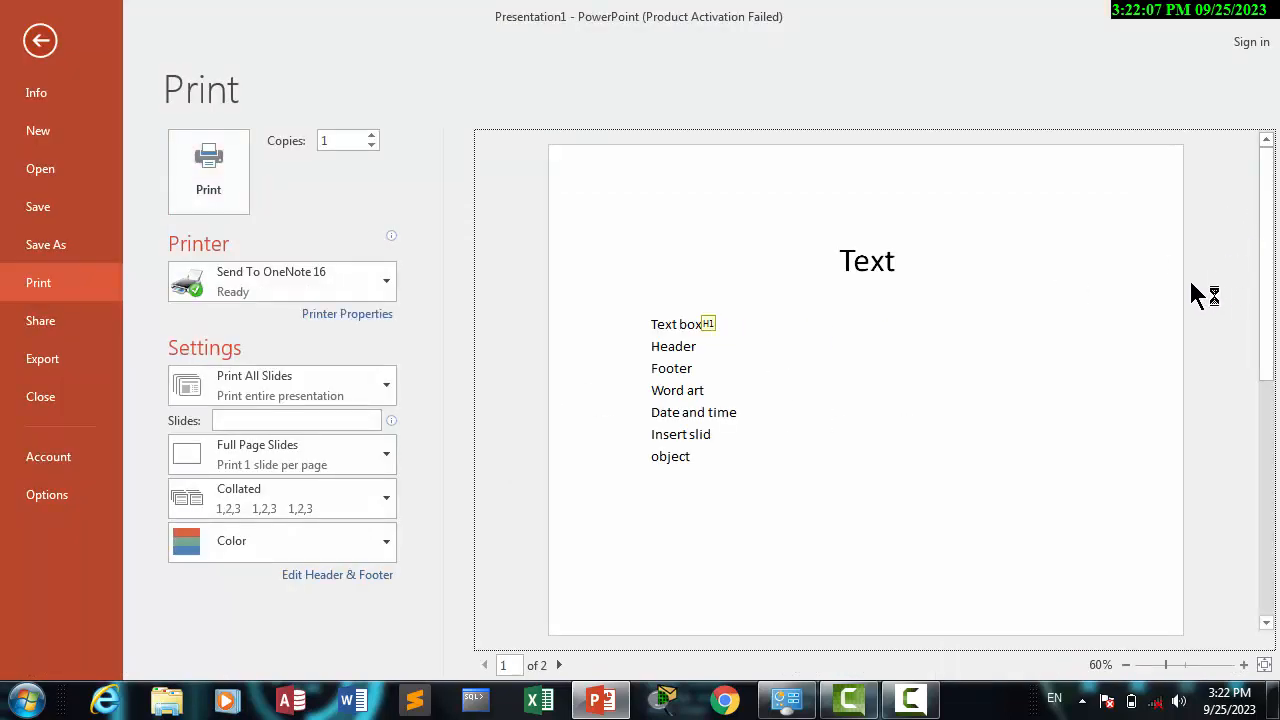
left_click(40, 42)
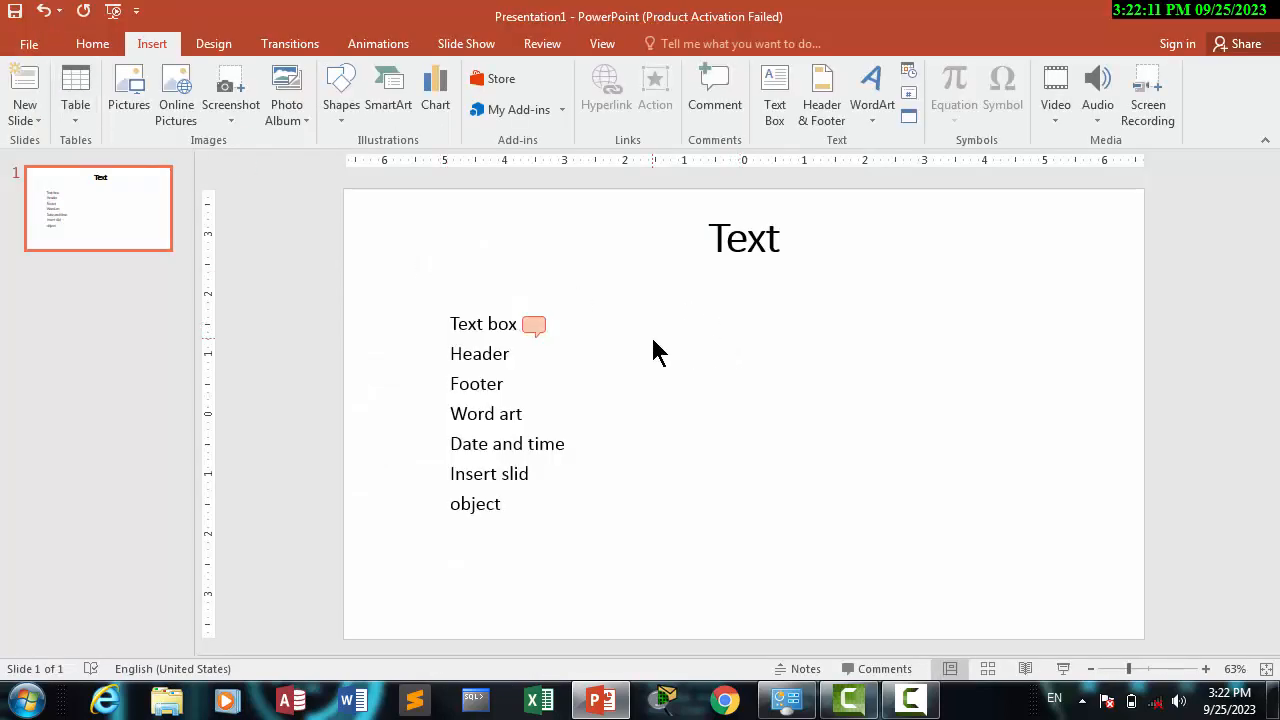
- Delete all comments and ink on this slide and close the comments pane
left_click(535, 328)
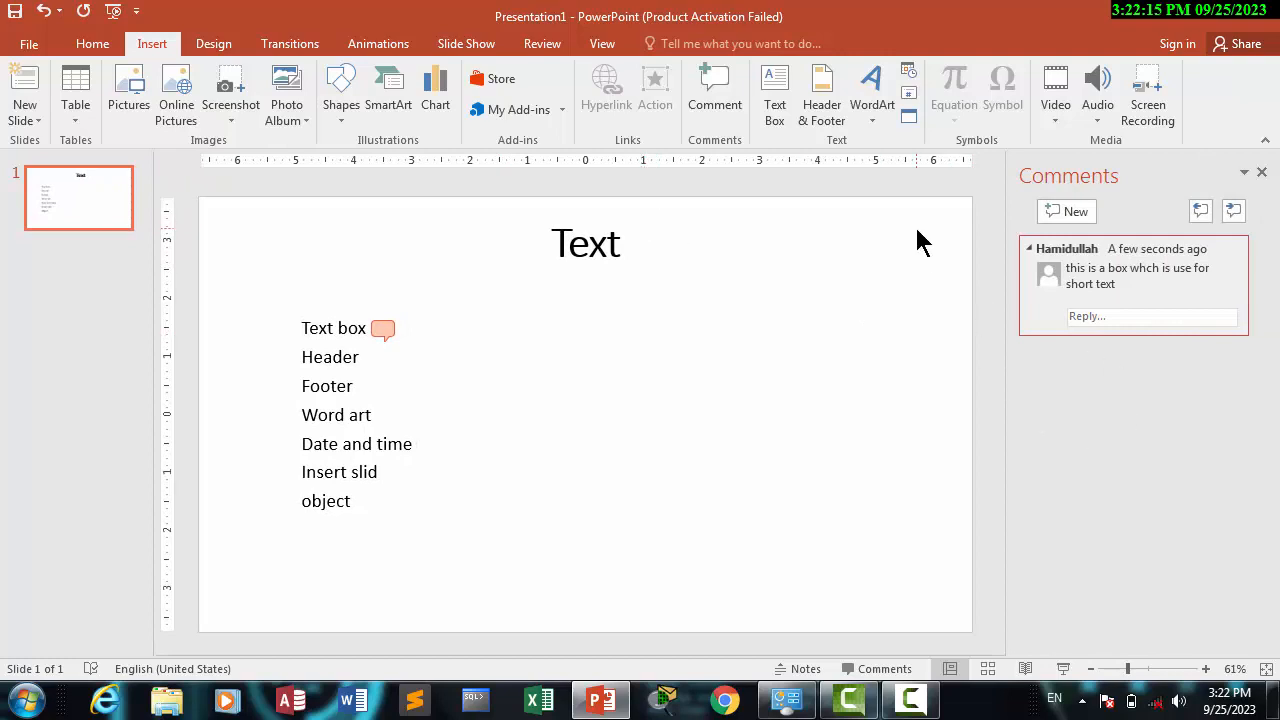
left_click(522, 46)
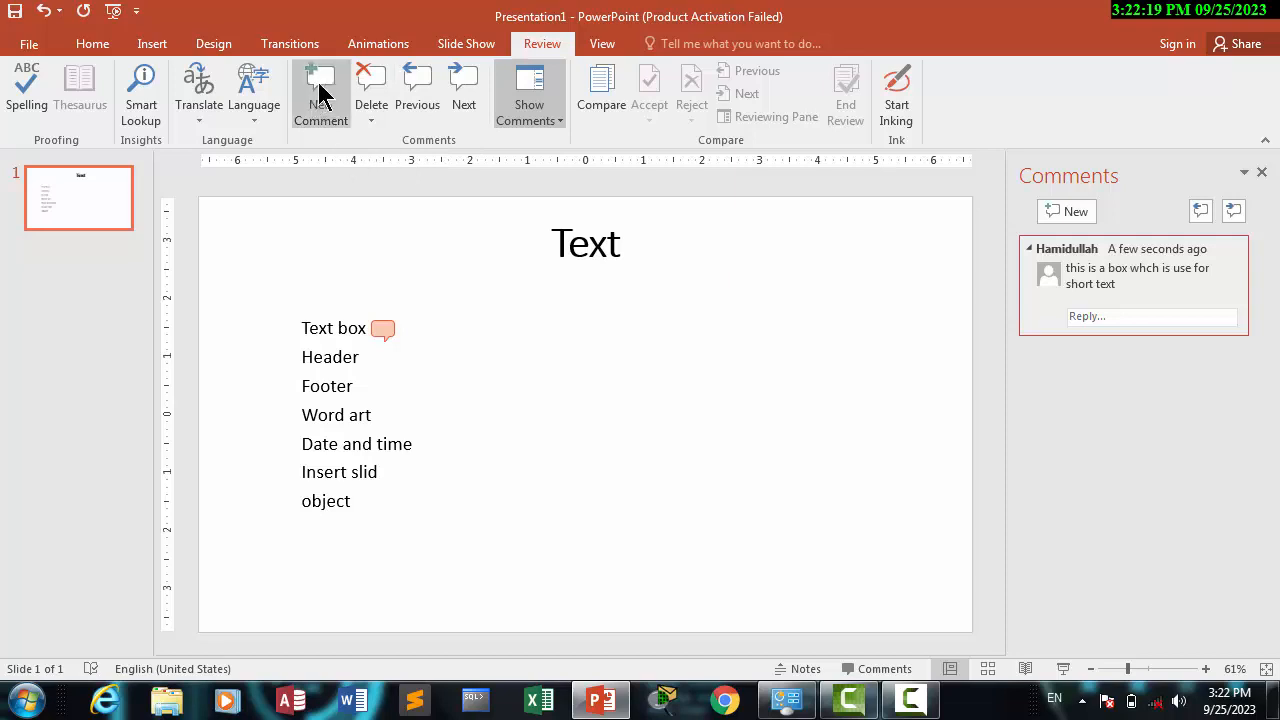
left_click(371, 118)
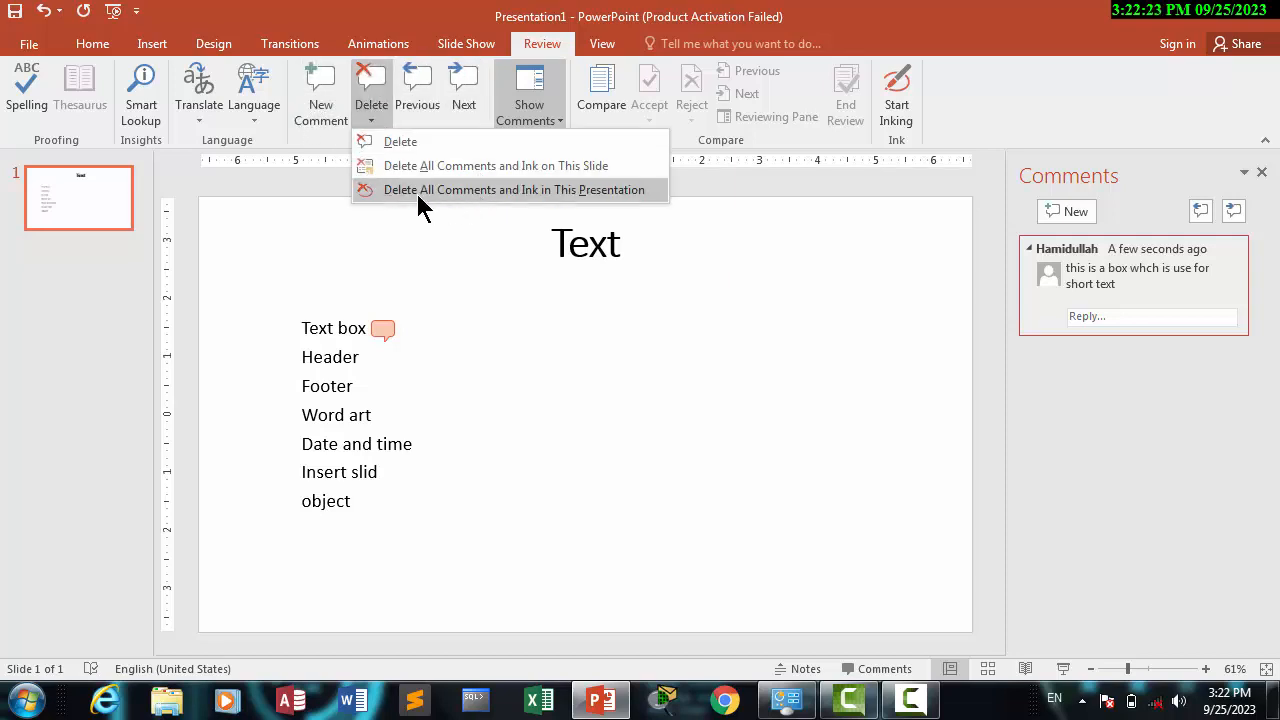
left_click(437, 166)
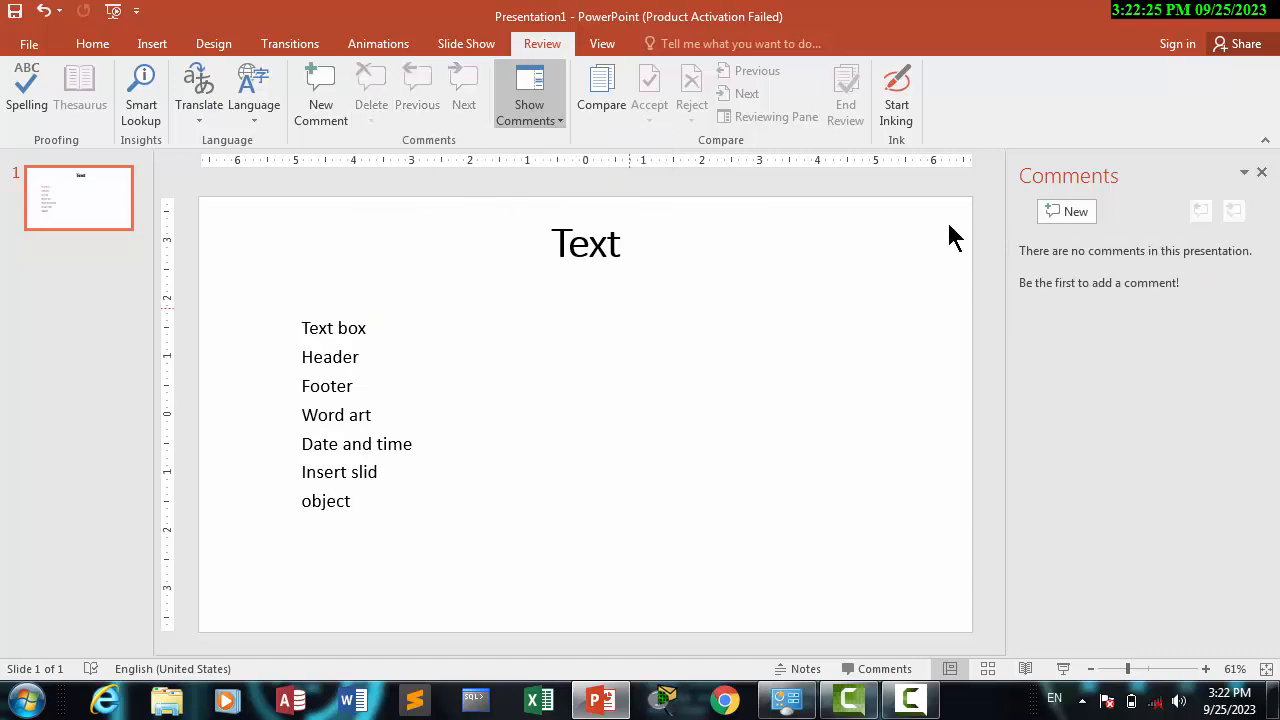
left_click(1262, 172)
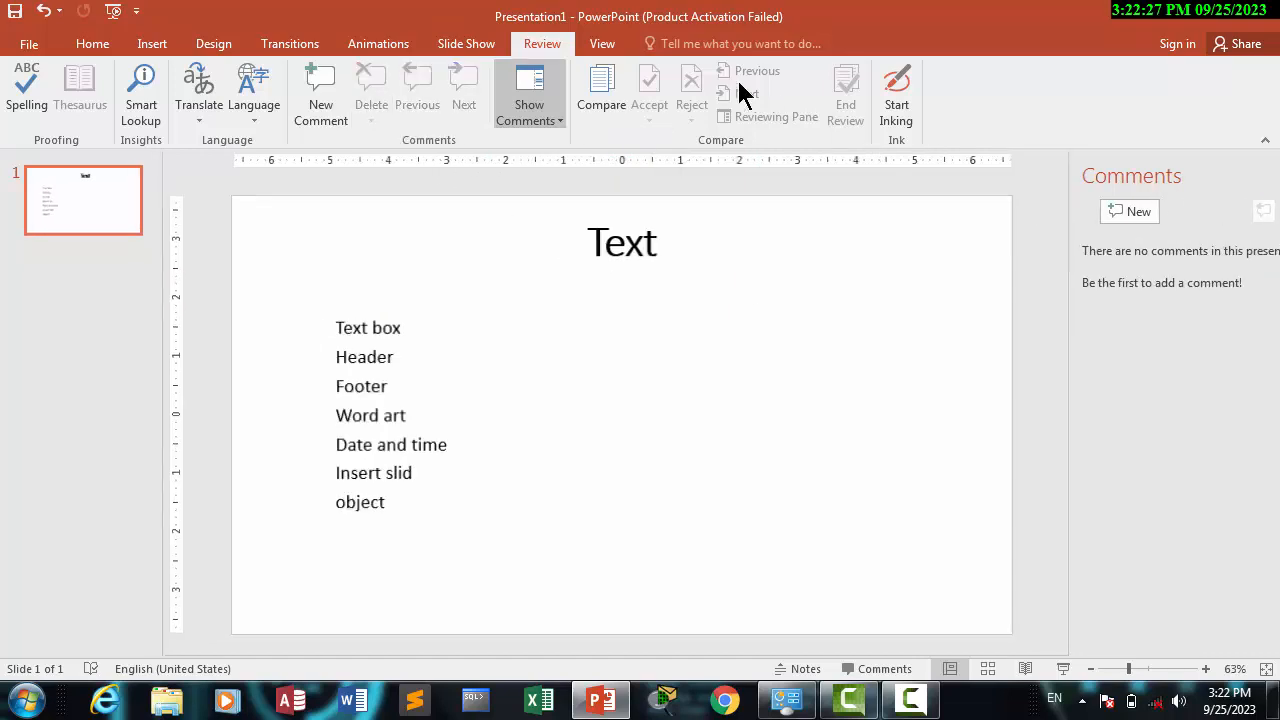
- Narrow the list placeholder from its right side to about two-thirds of its width
left_click(150, 46)
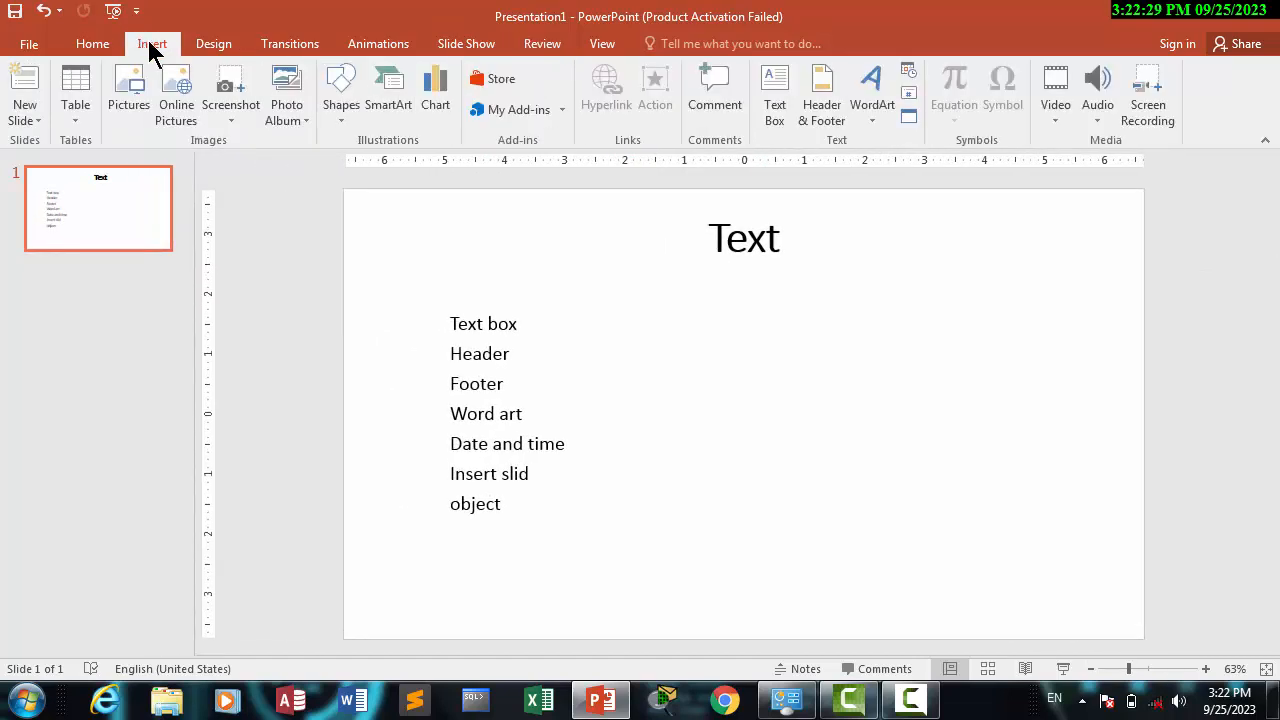
left_click(508, 386)
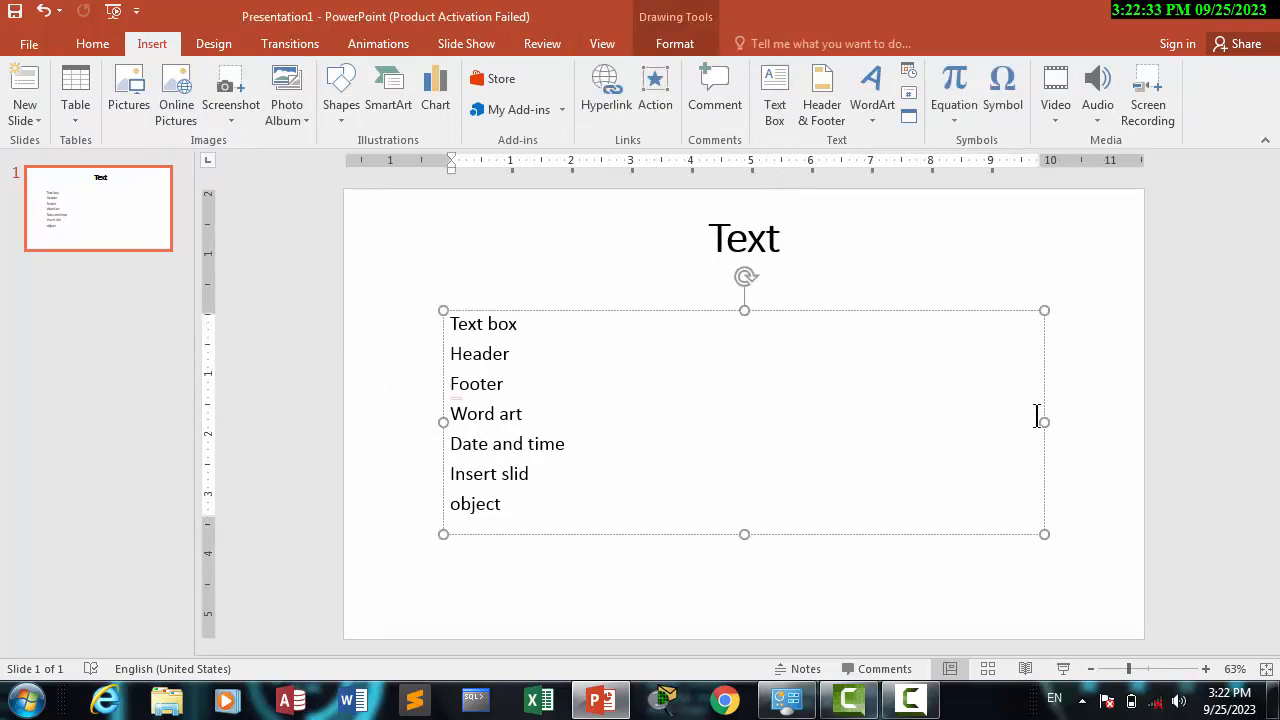
left_click_drag(1044, 421, 841, 414)
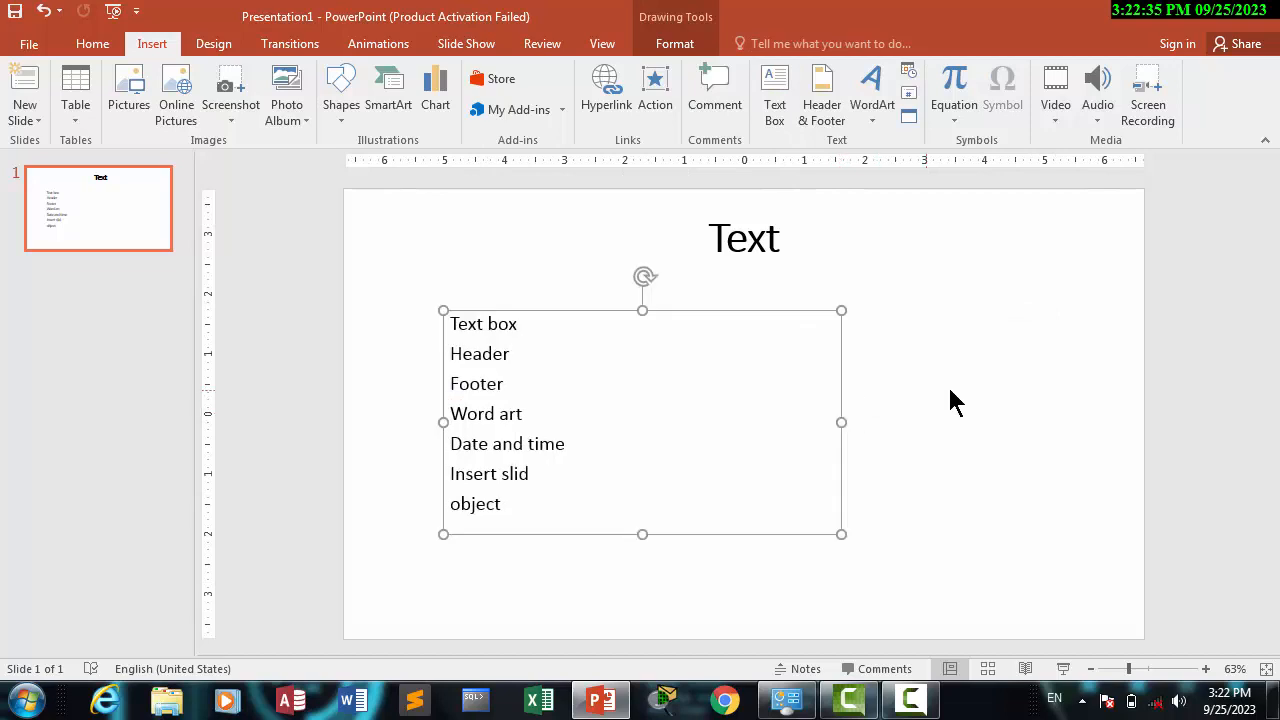
left_click(950, 402)
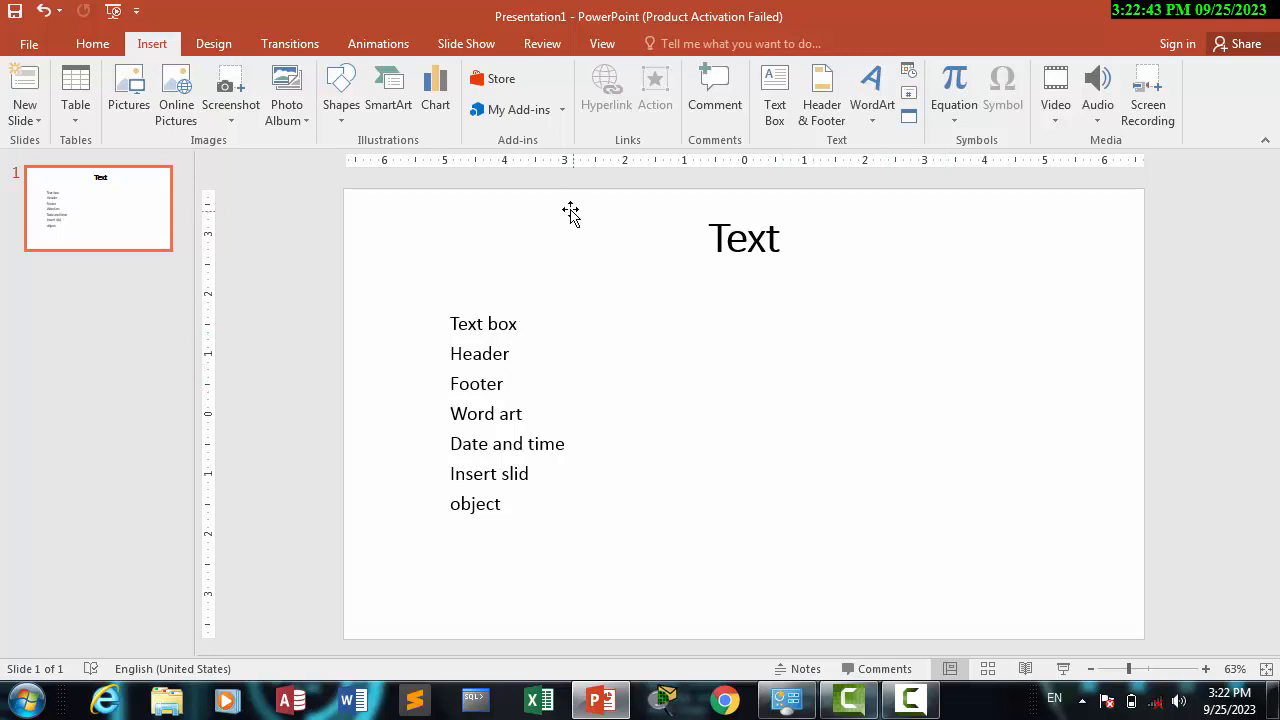
- Insert a narrow text box in the slide's upper-left corner containing "Speedy ELCC"
left_click(465, 217)
left_click(360, 200)
left_click(785, 120)
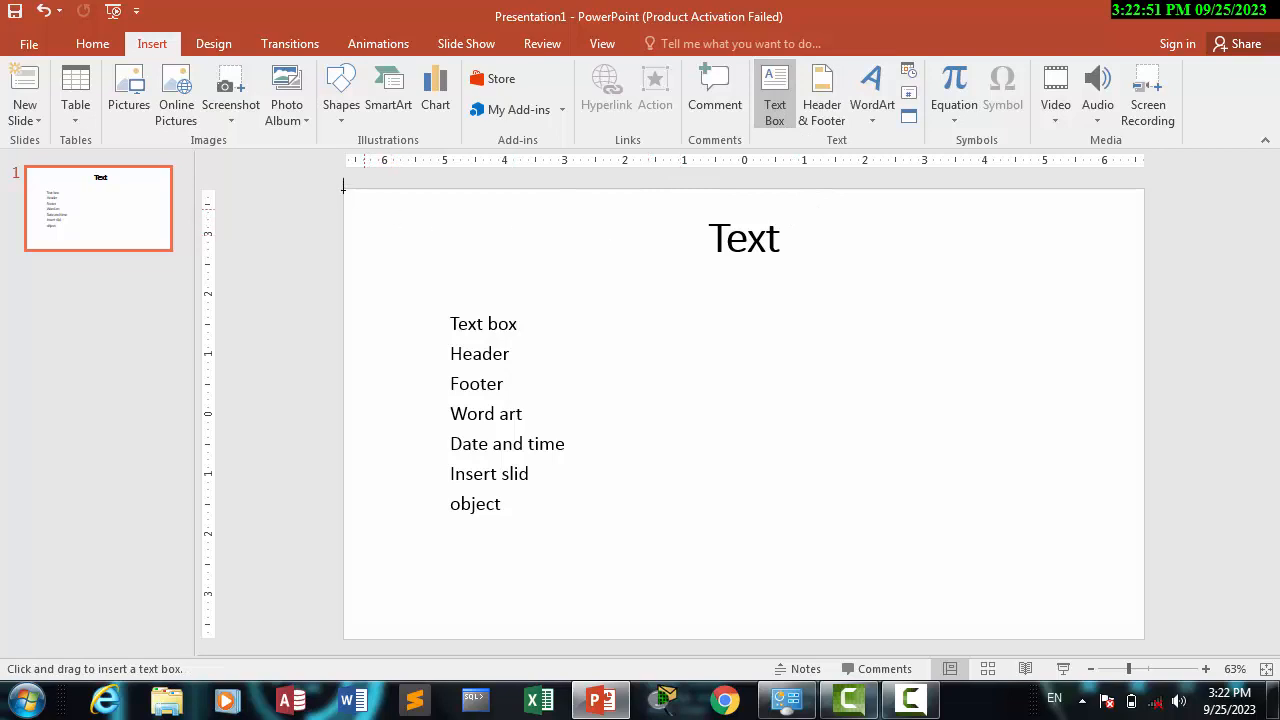
mouse_move(347, 187)
left_mouse_down()
mouse_move(389, 234)
mouse_move(397, 311)
left_mouse_up()
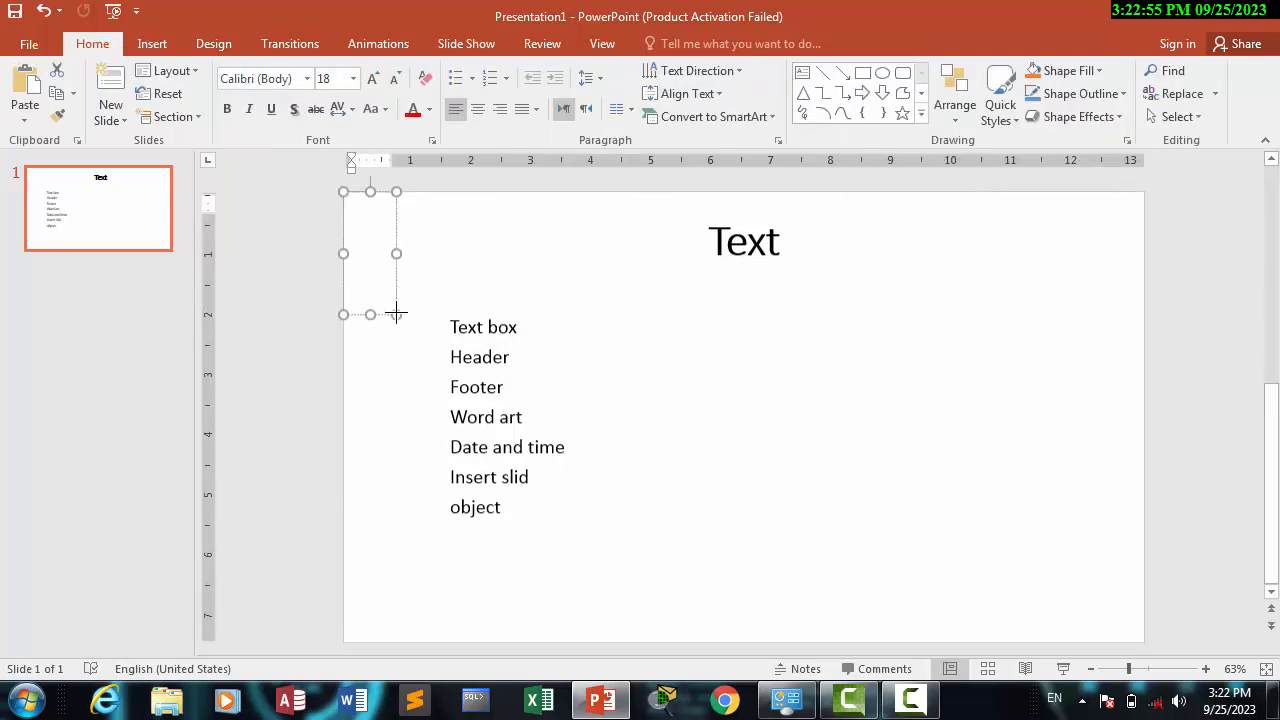
type("S")
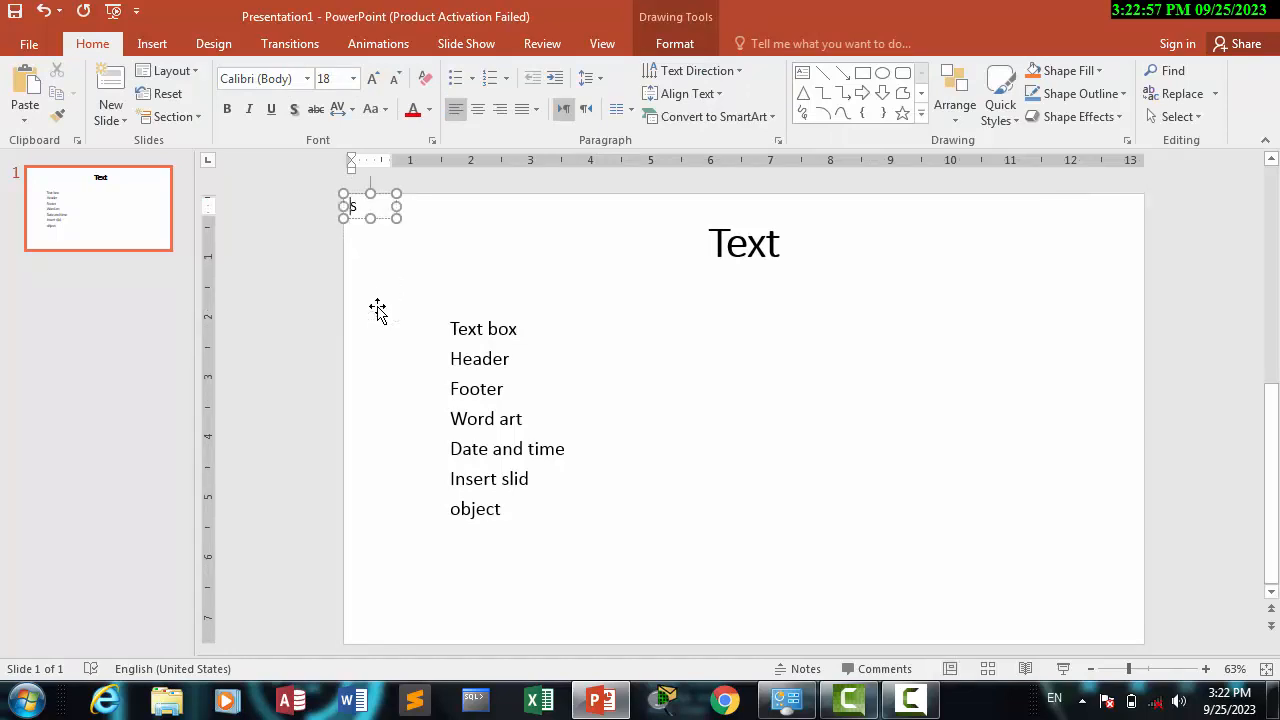
type("peed y")
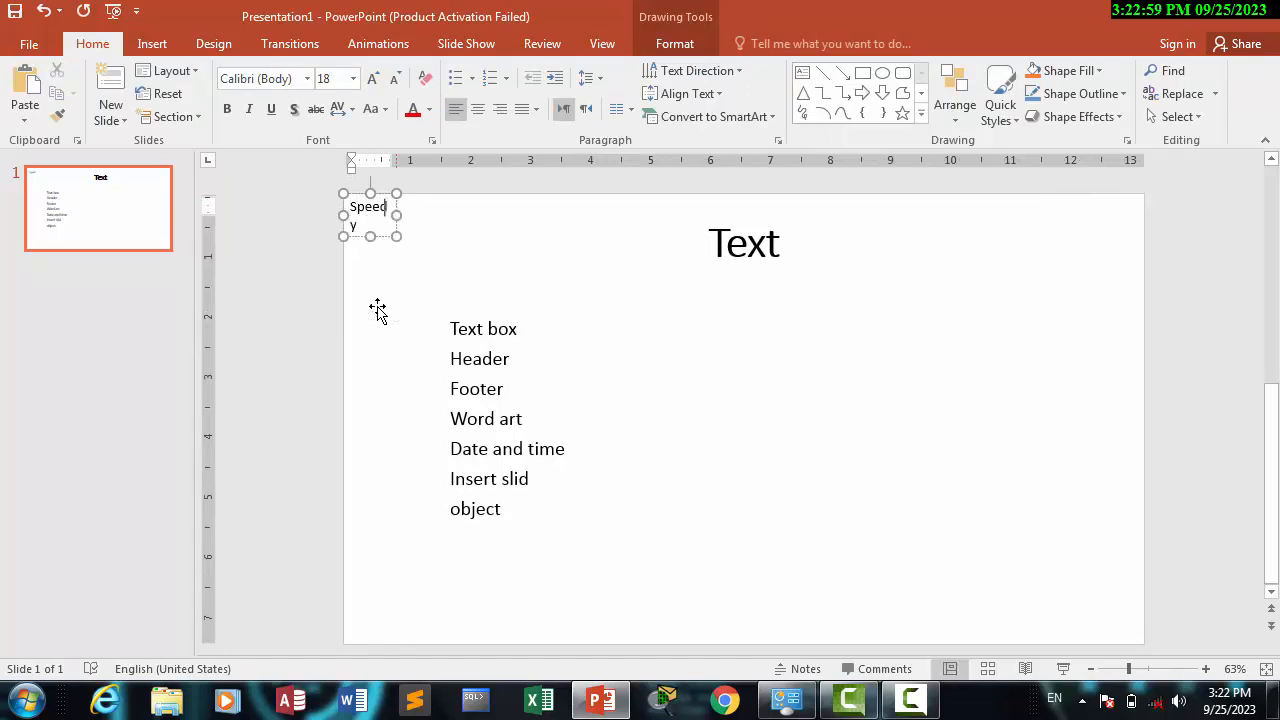
type(" ELCC")
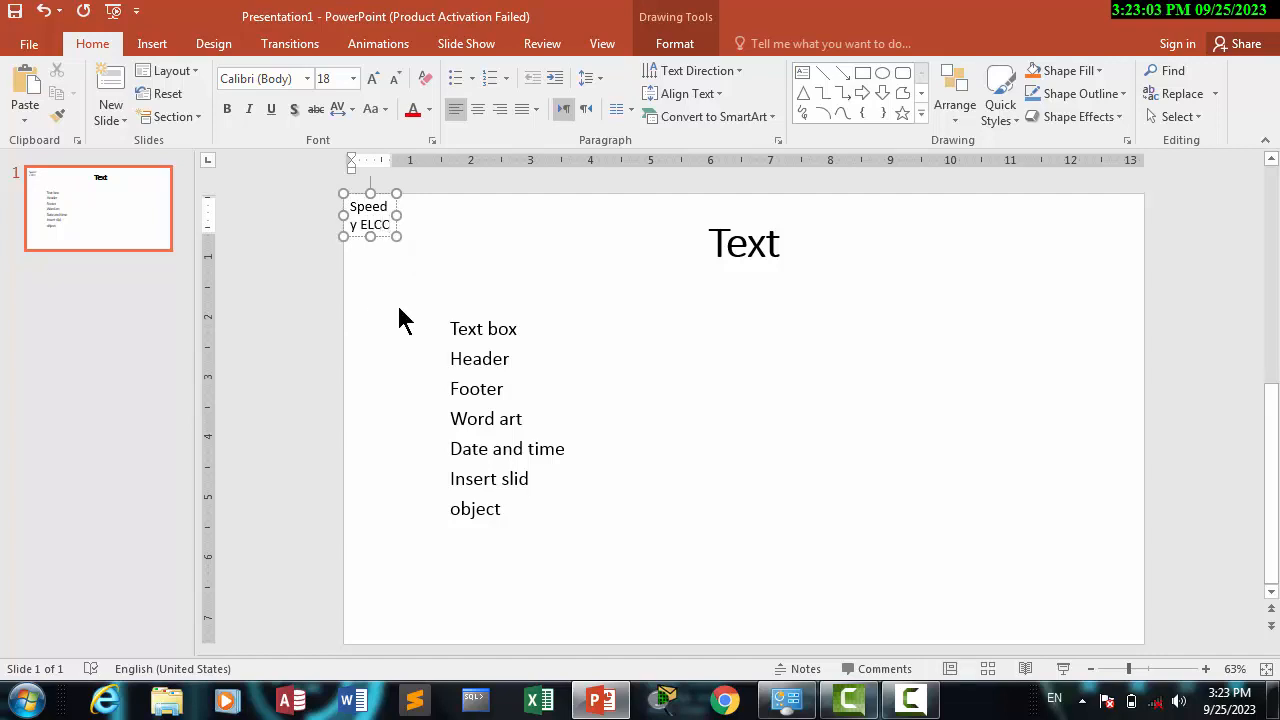
- Rotate all text in the "Speedy ELCC" box 270° and move the box to the middle of the slide's left edge
left_click(372, 240)
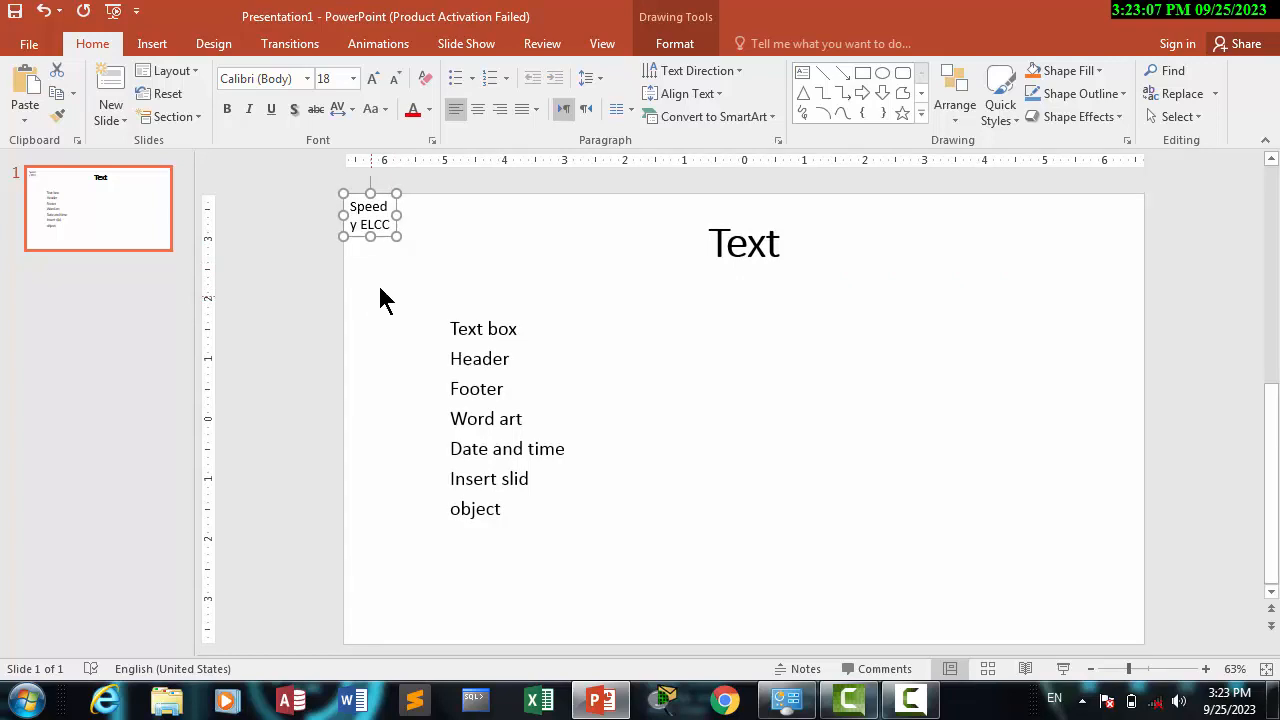
left_click(727, 72)
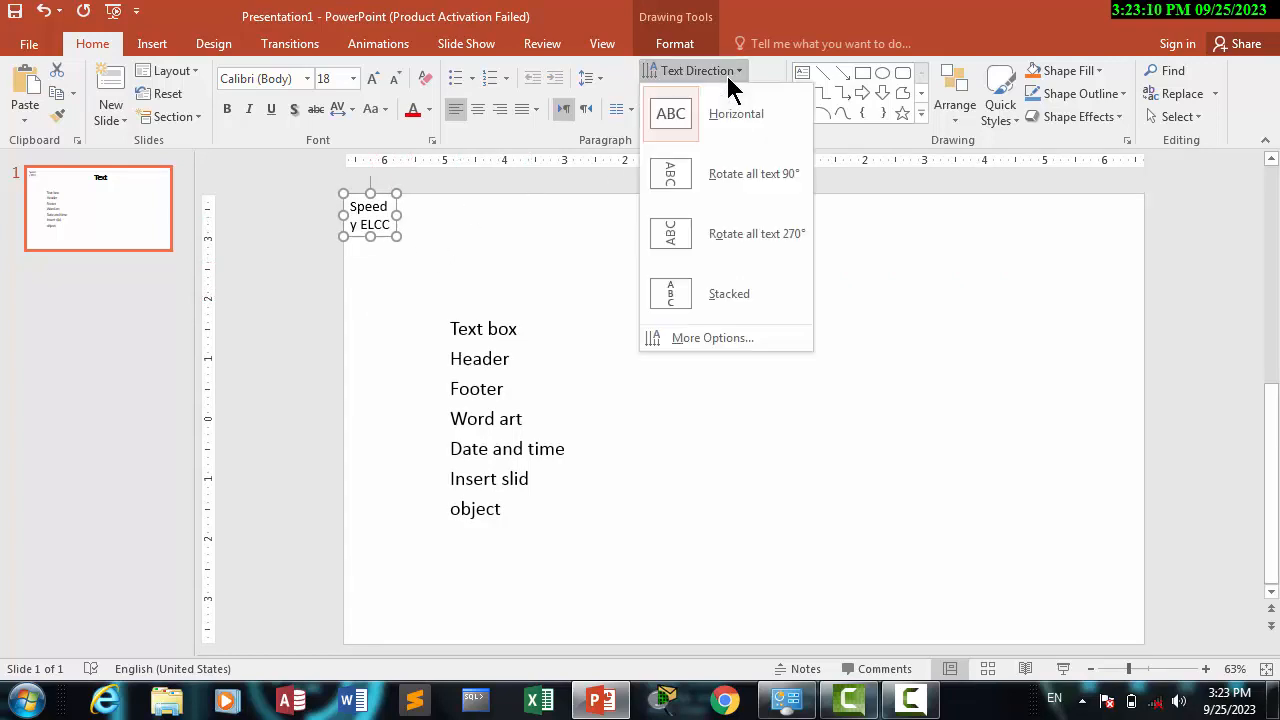
left_click(695, 231)
mouse_move(377, 236)
left_mouse_down()
mouse_move(369, 300)
mouse_move(368, 268)
mouse_move(369, 291)
mouse_move(586, 229)
mouse_move(503, 343)
mouse_move(420, 405)
mouse_move(372, 416)
left_mouse_up()
left_click(805, 415)
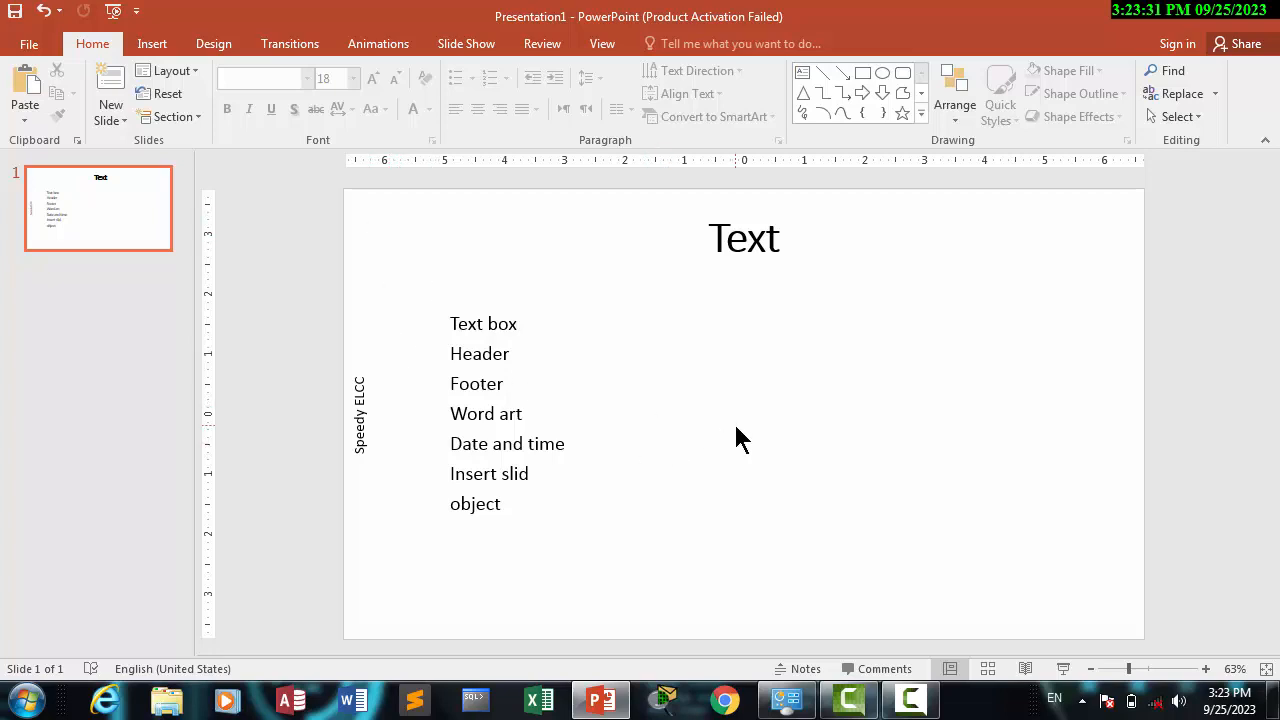
- Insert the Desert picture from the Sample Pictures folder onto the slide
left_click(153, 44)
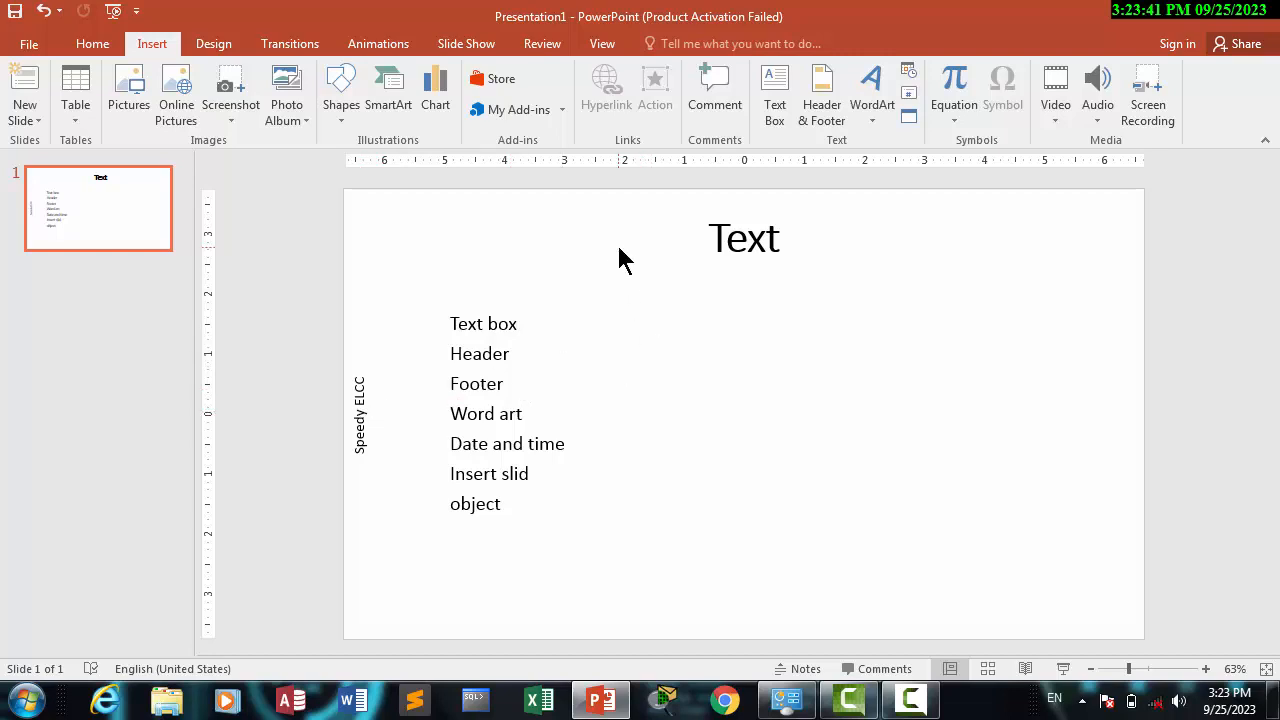
left_click(131, 97)
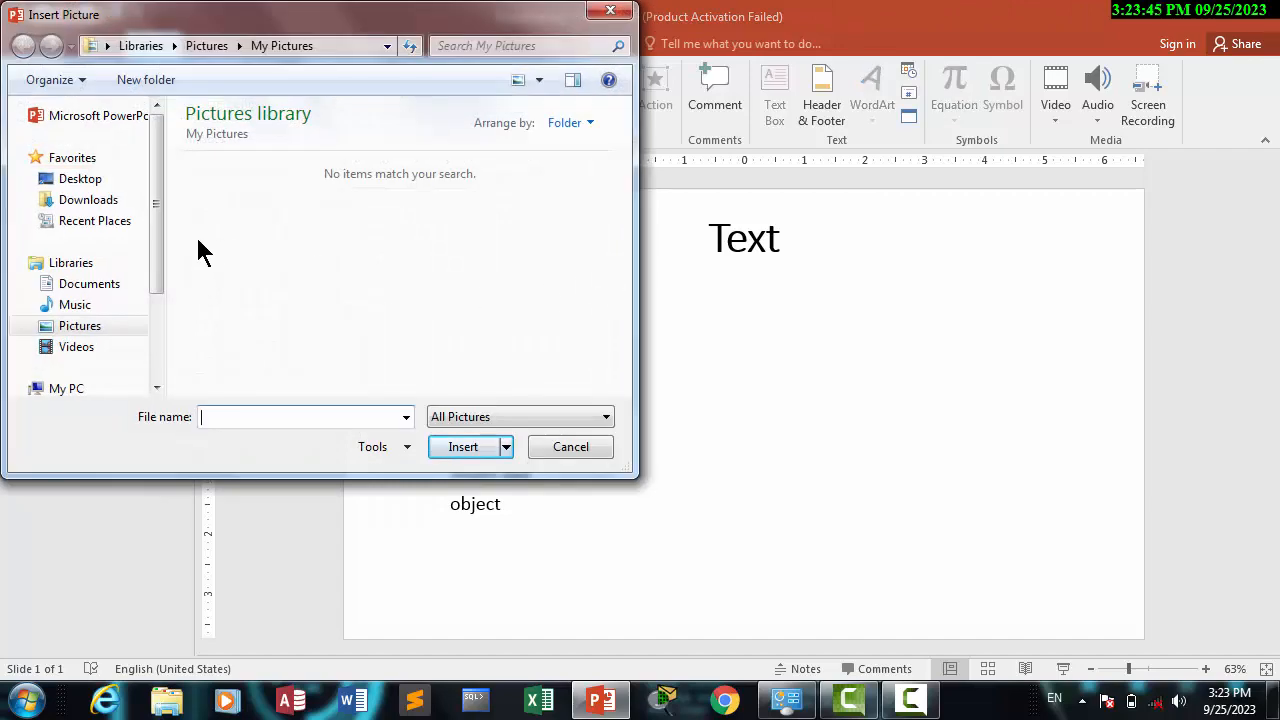
left_click(62, 330)
double_click(245, 228)
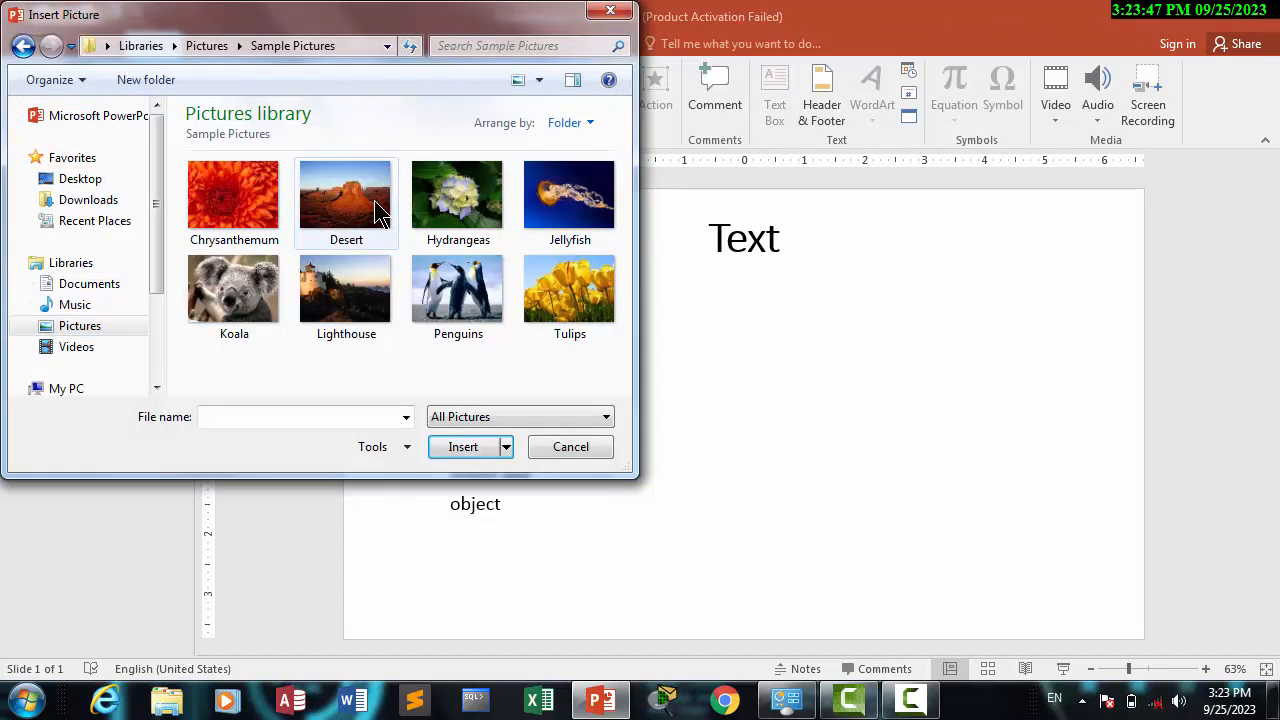
double_click(340, 194)
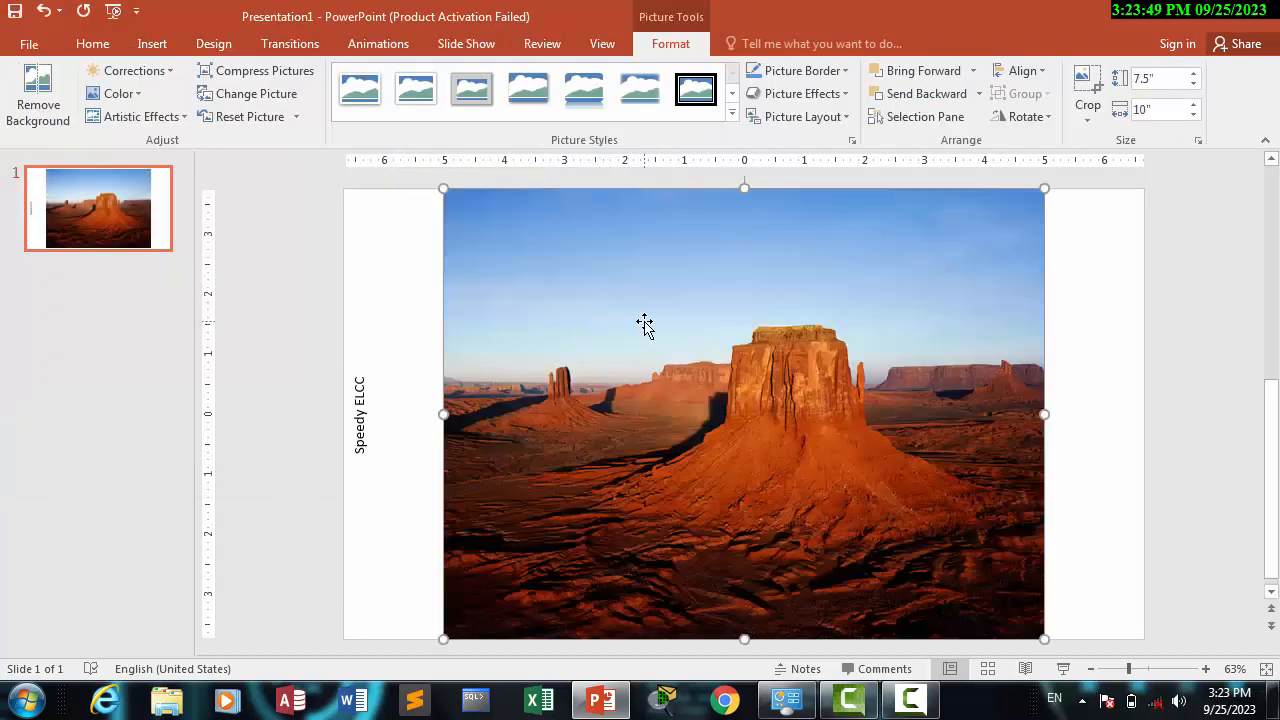
- Move the "Speedy ELCC" text box over the picture's upper-left area and bring it to the front
left_click(355, 410)
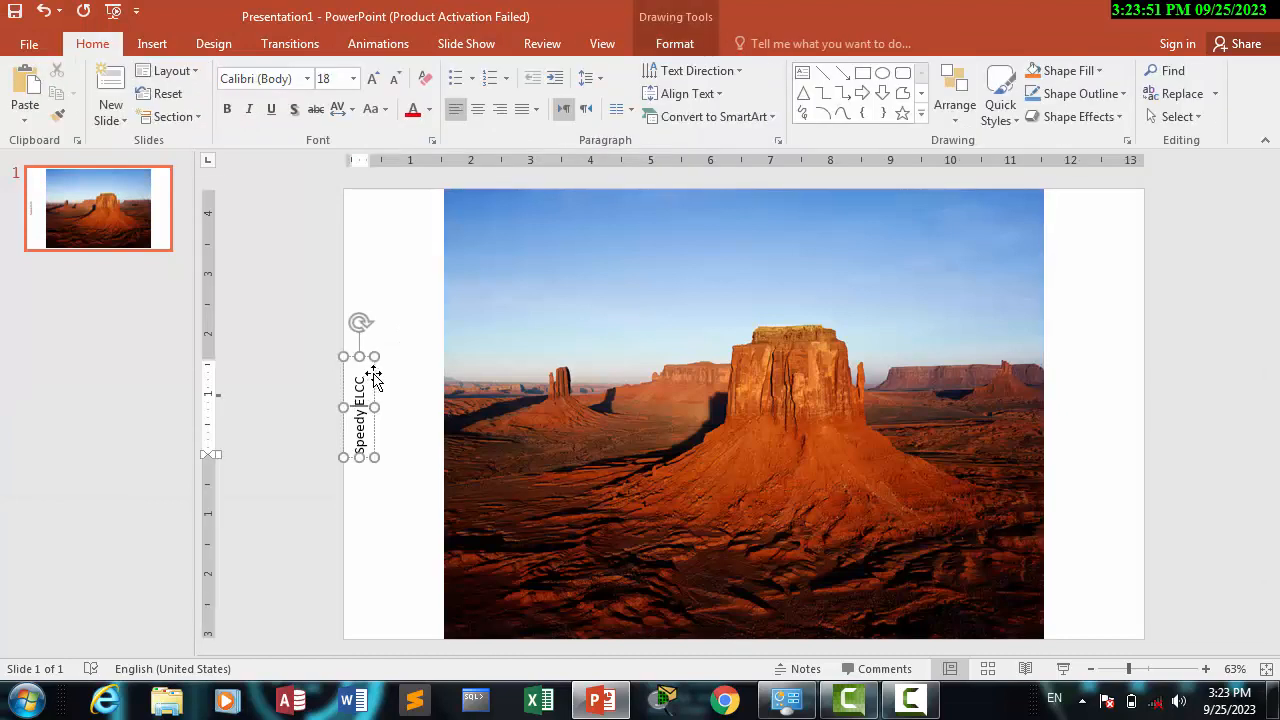
left_click_drag(370, 377, 505, 267)
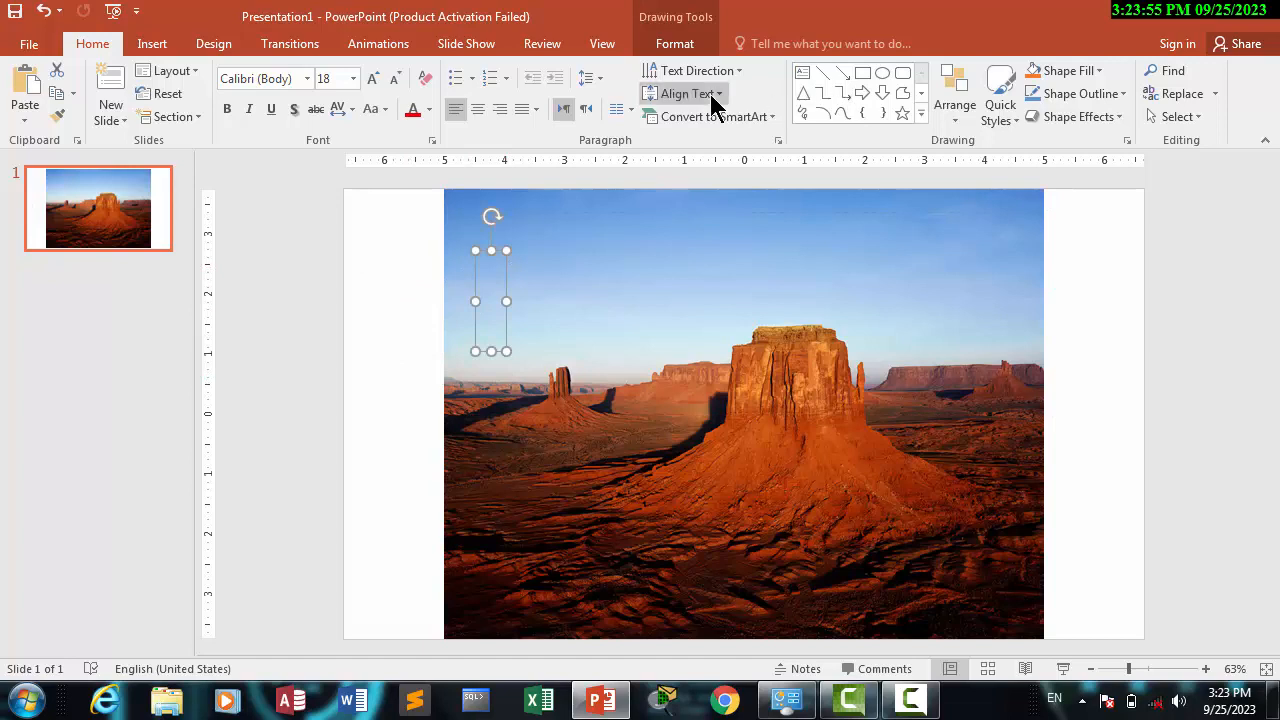
left_click(951, 118)
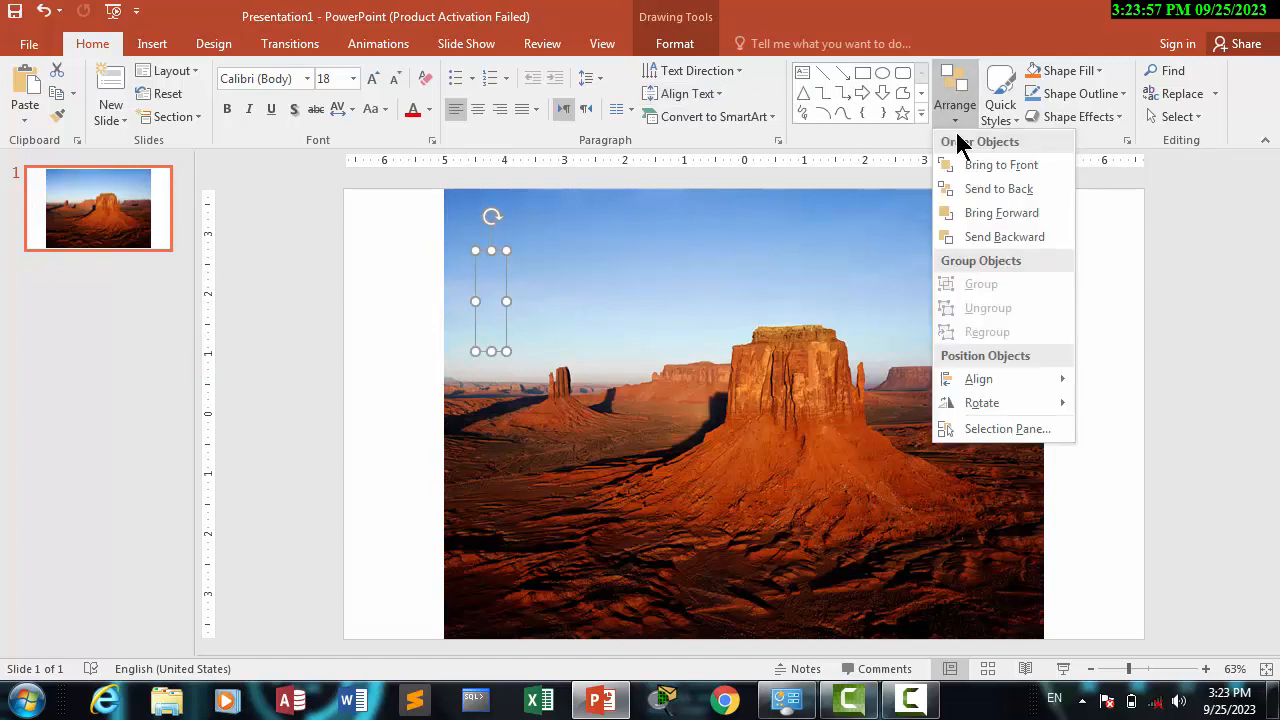
left_click(960, 189)
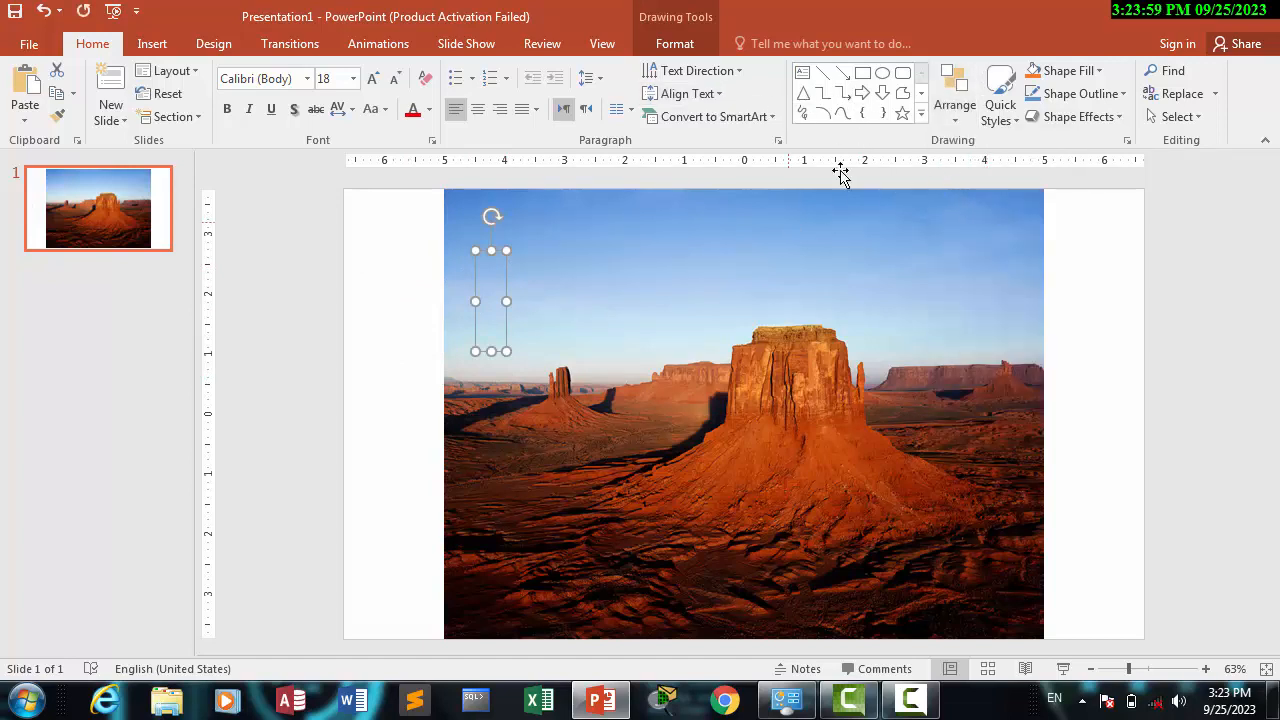
left_click(956, 116)
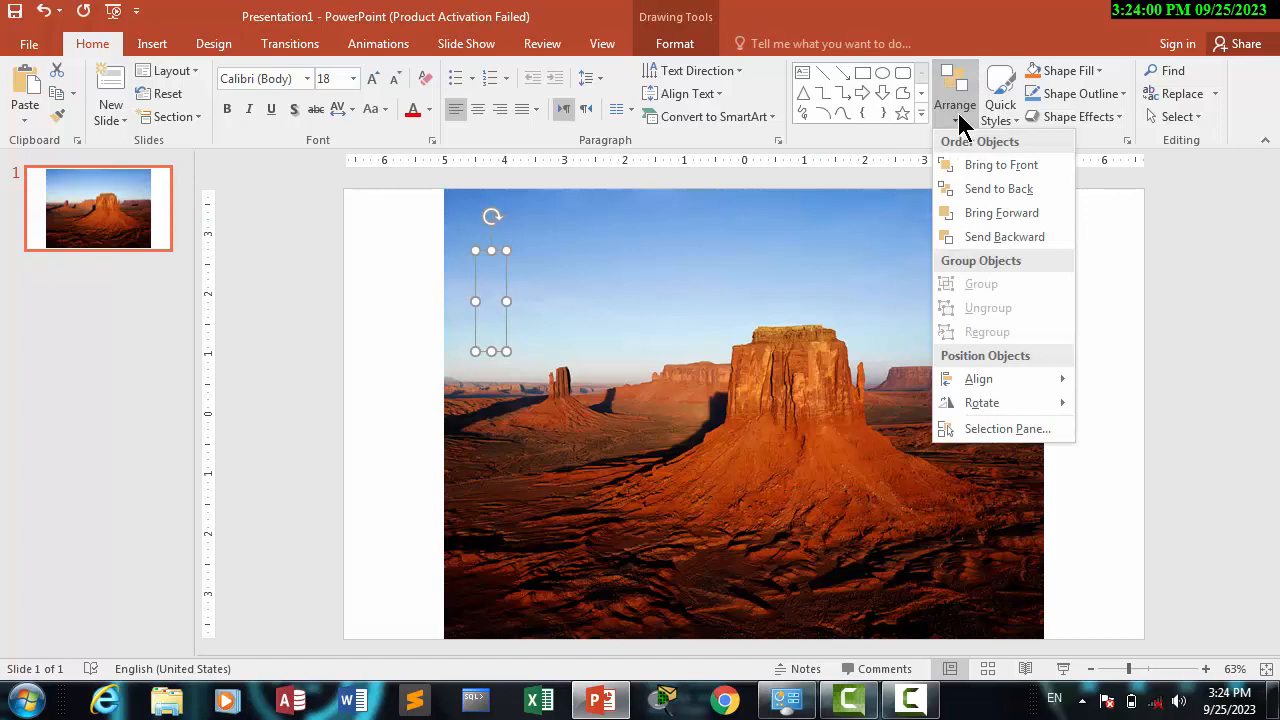
left_click(1017, 168)
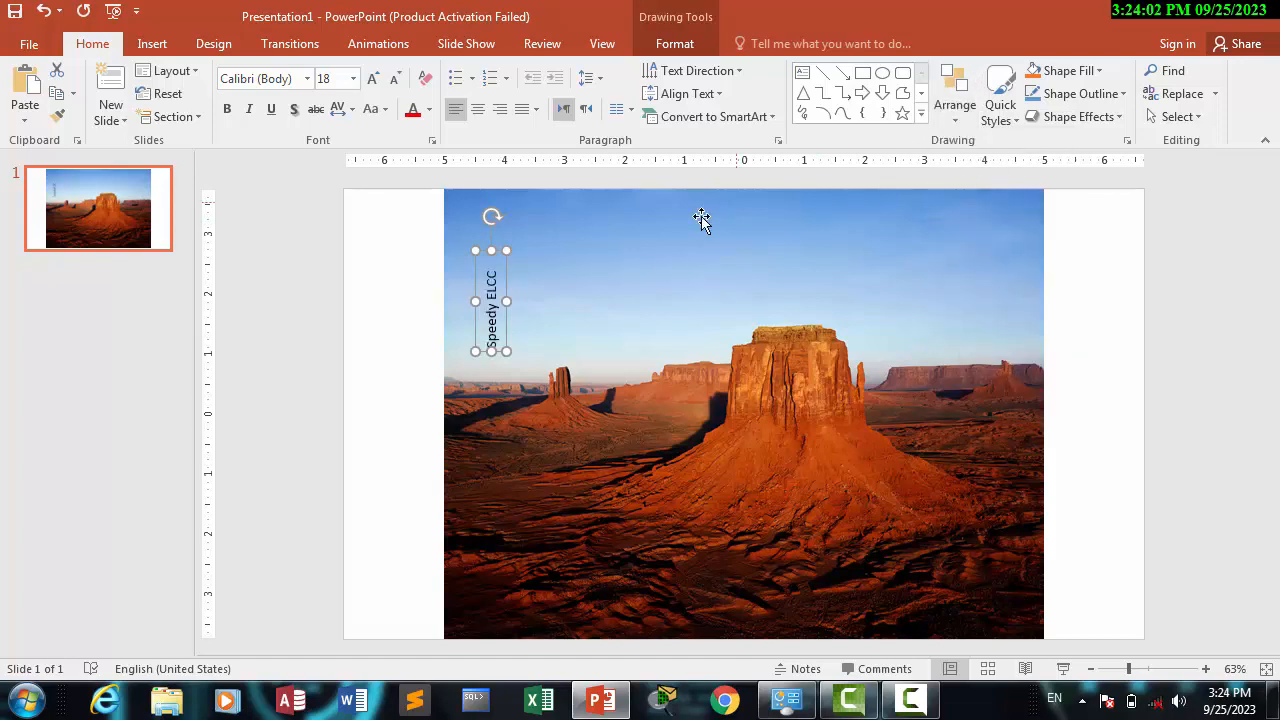
- Move the "Speedy ELCC" text box back to the slide's left margin and delete the Desert picture
left_click_drag(501, 262, 363, 391)
left_click(517, 280)
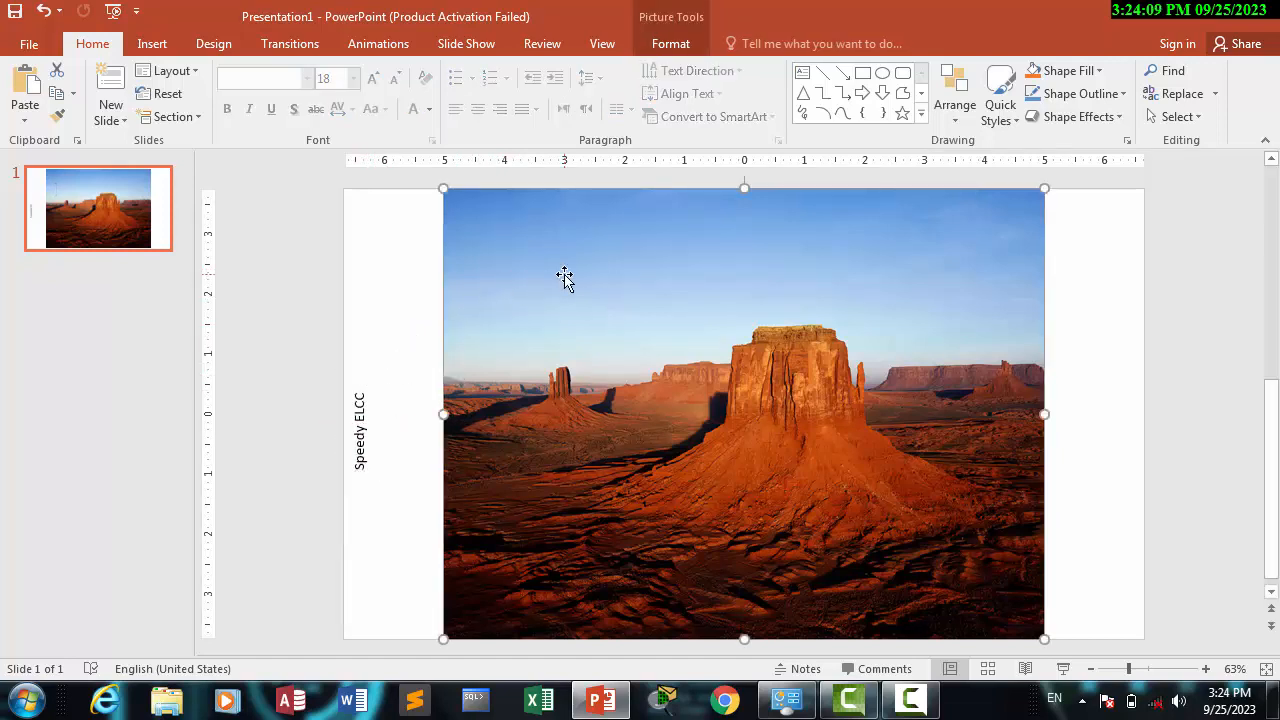
key("Delete")
left_click(633, 311)
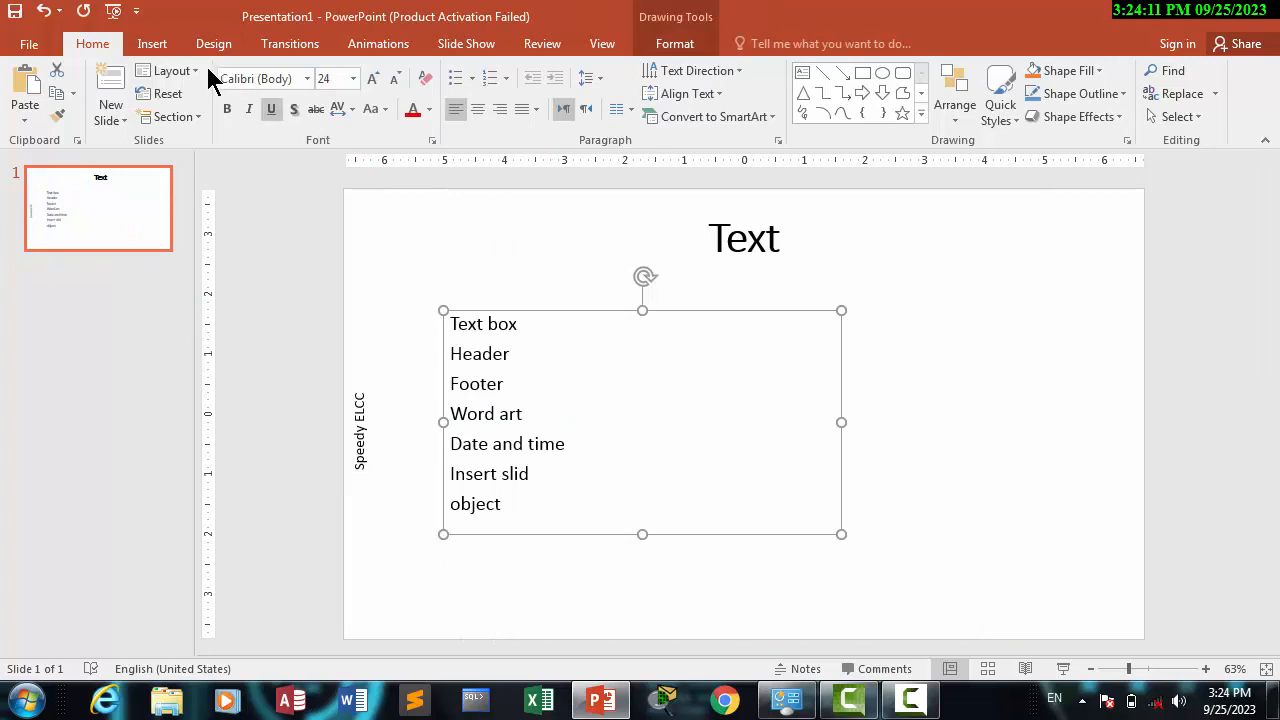
- Move the slide's "Text" title placeholder slightly up and to the left
left_click(160, 45)
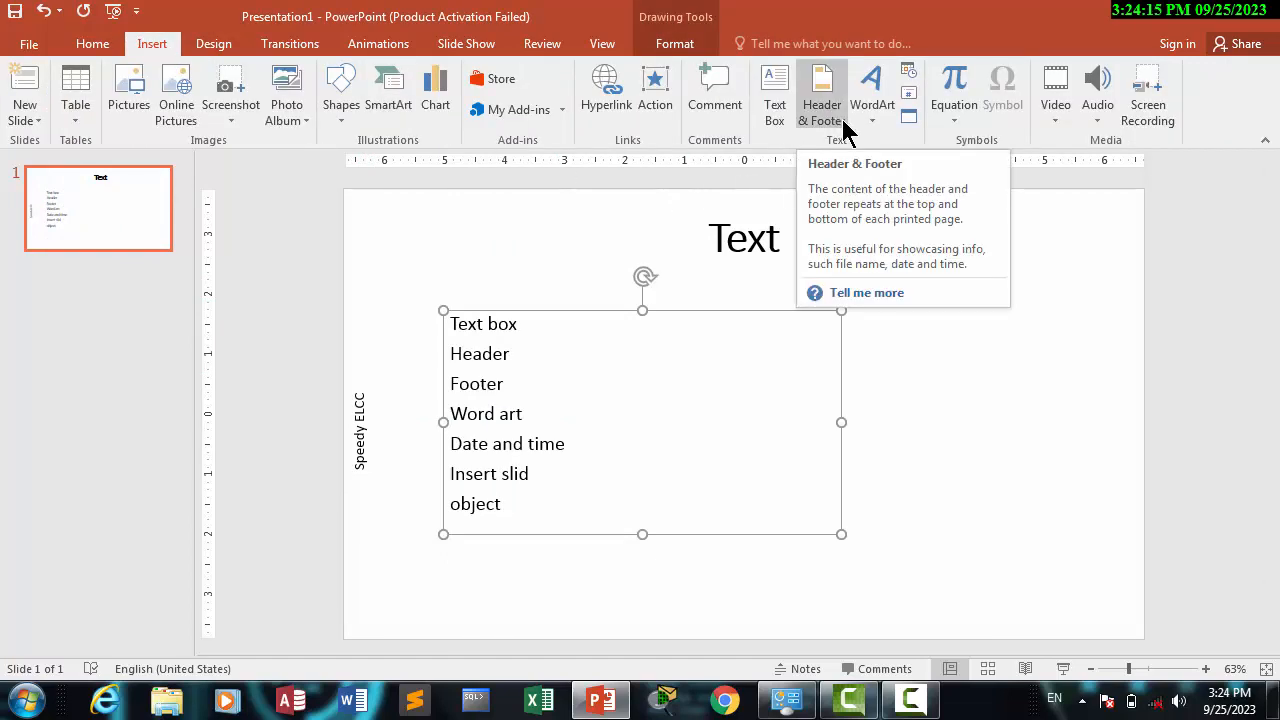
left_click(600, 210)
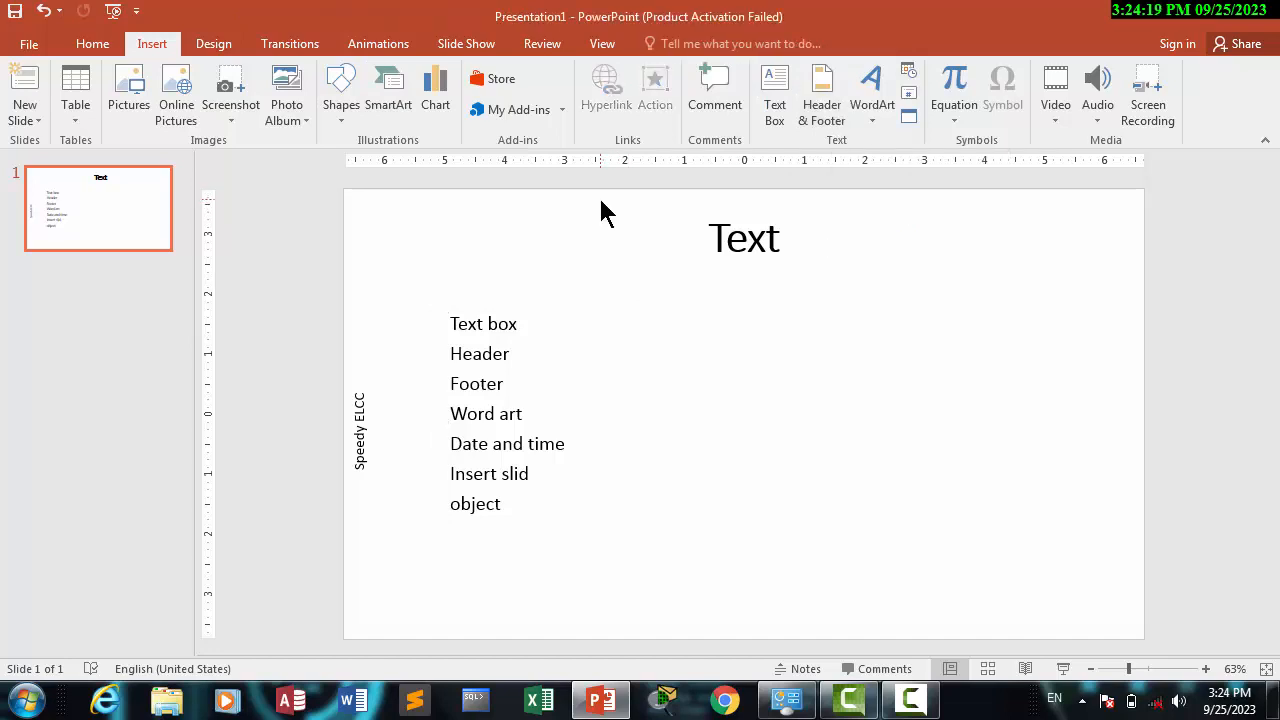
left_click(745, 251)
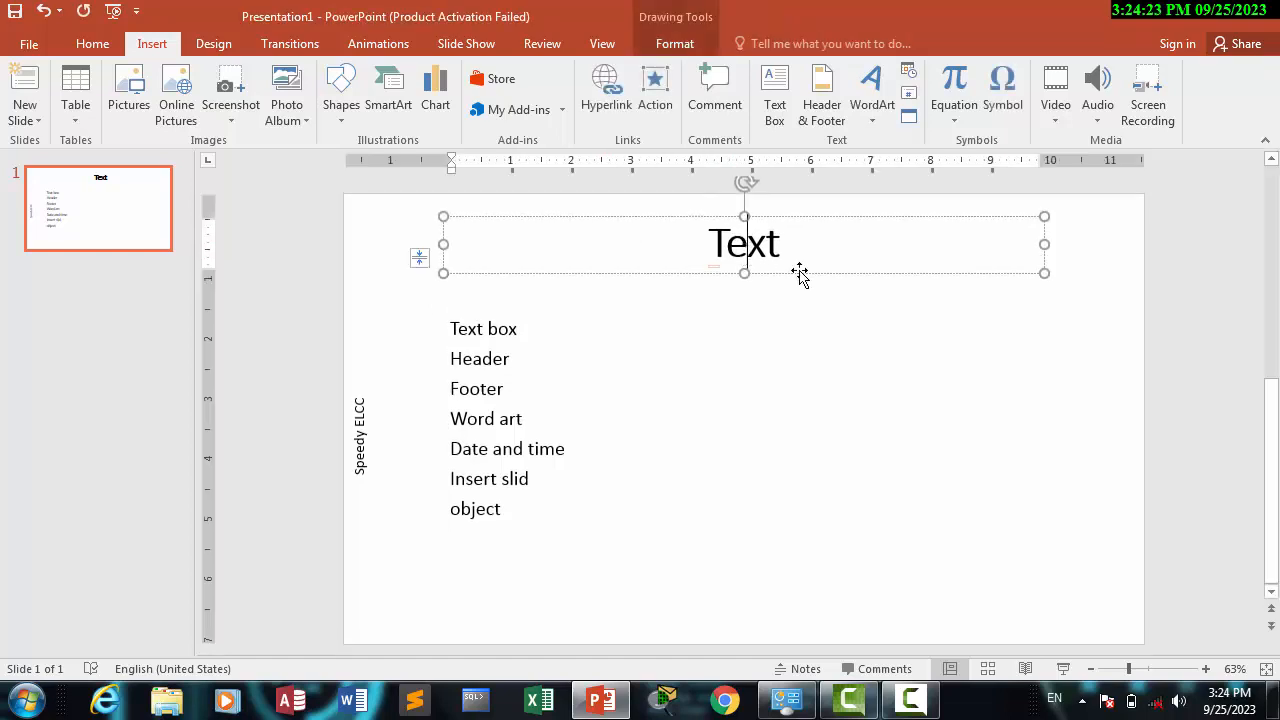
mouse_move(800, 275)
left_mouse_down()
mouse_move(760, 277)
mouse_move(786, 289)
mouse_move(791, 247)
mouse_move(781, 259)
left_mouse_up()
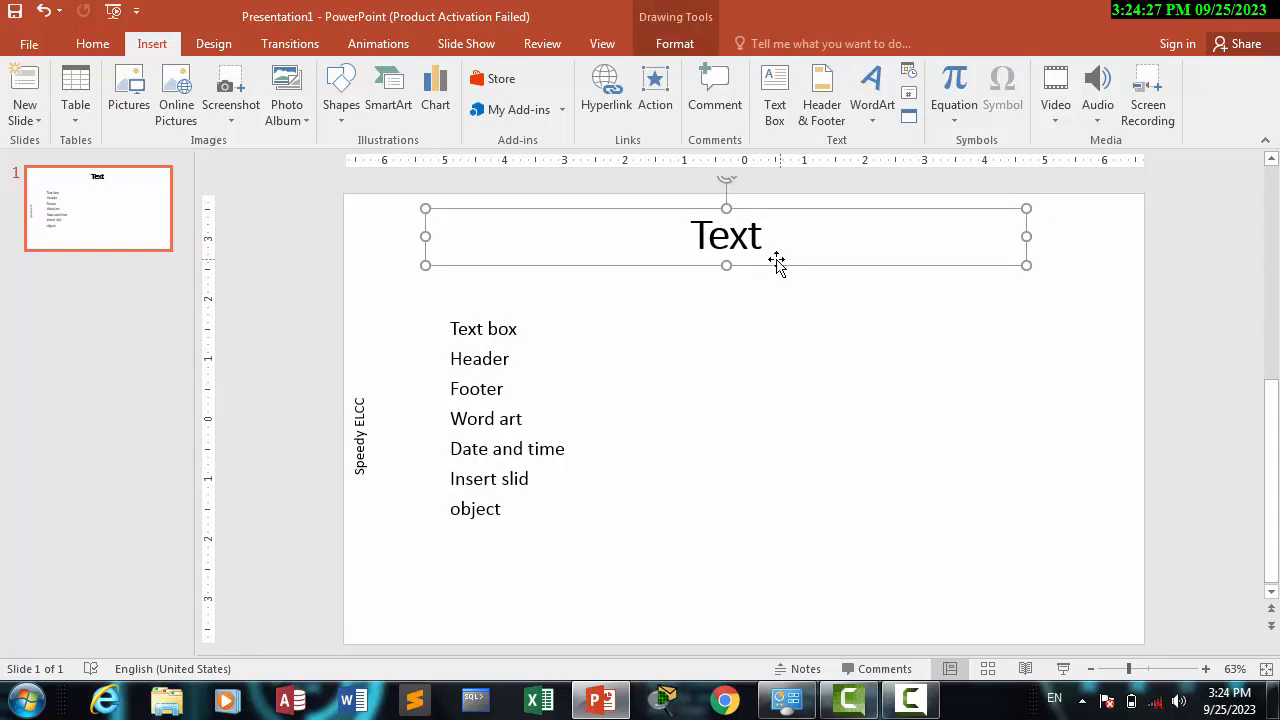
- Widen the list text box below the title to about 10 inches by extending its right side
left_click(503, 400)
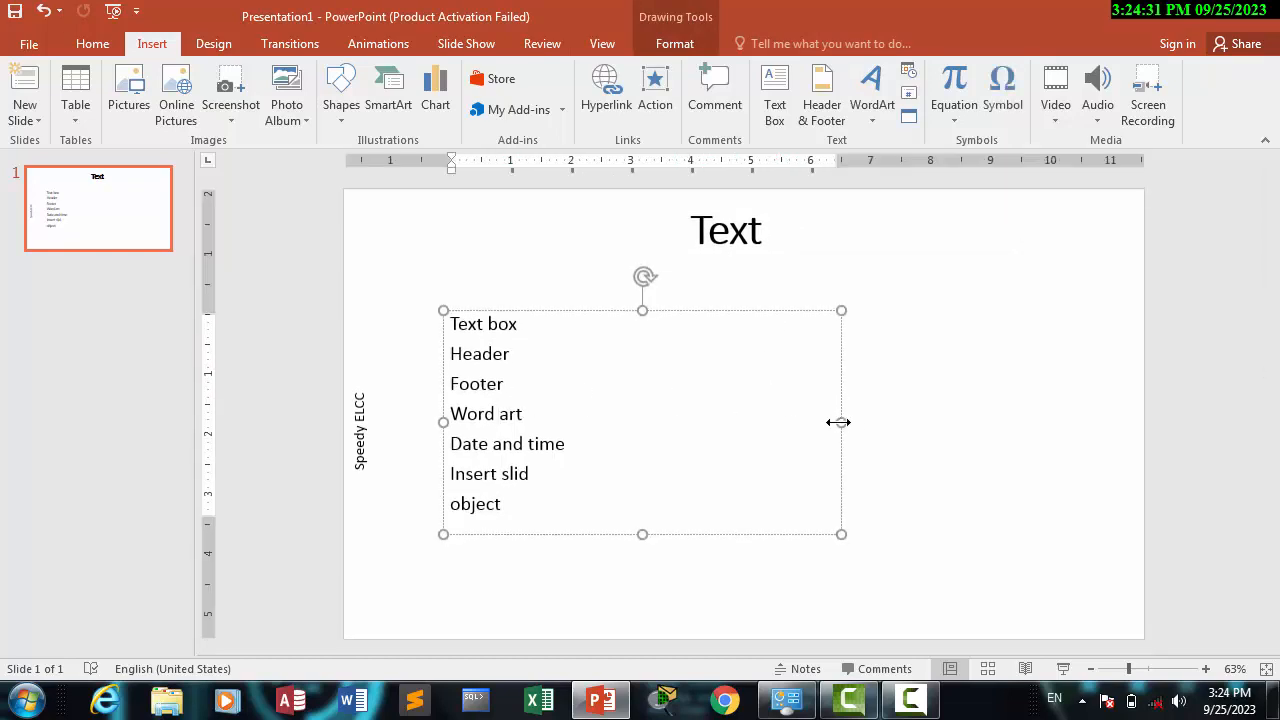
left_click_drag(838, 422, 1051, 417)
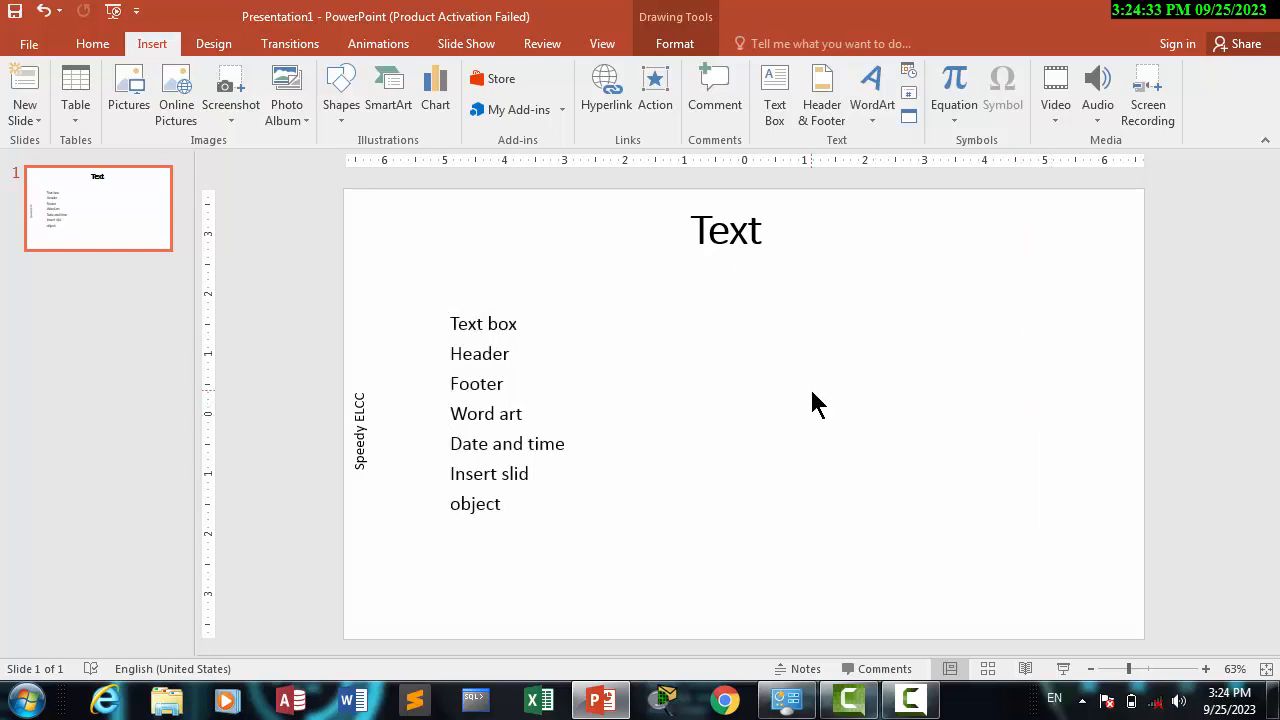
left_click(714, 235)
left_click(564, 442)
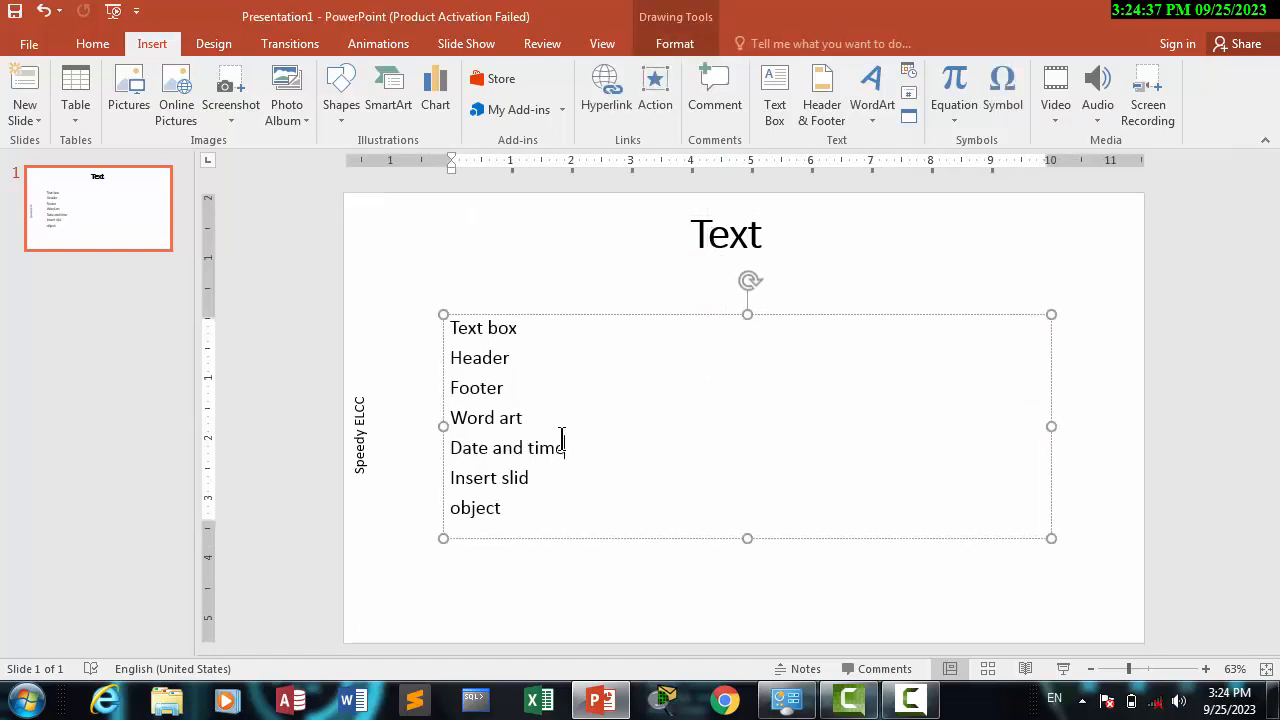
- Add the footer "today topic is about text" to the current slide only
left_click(824, 118)
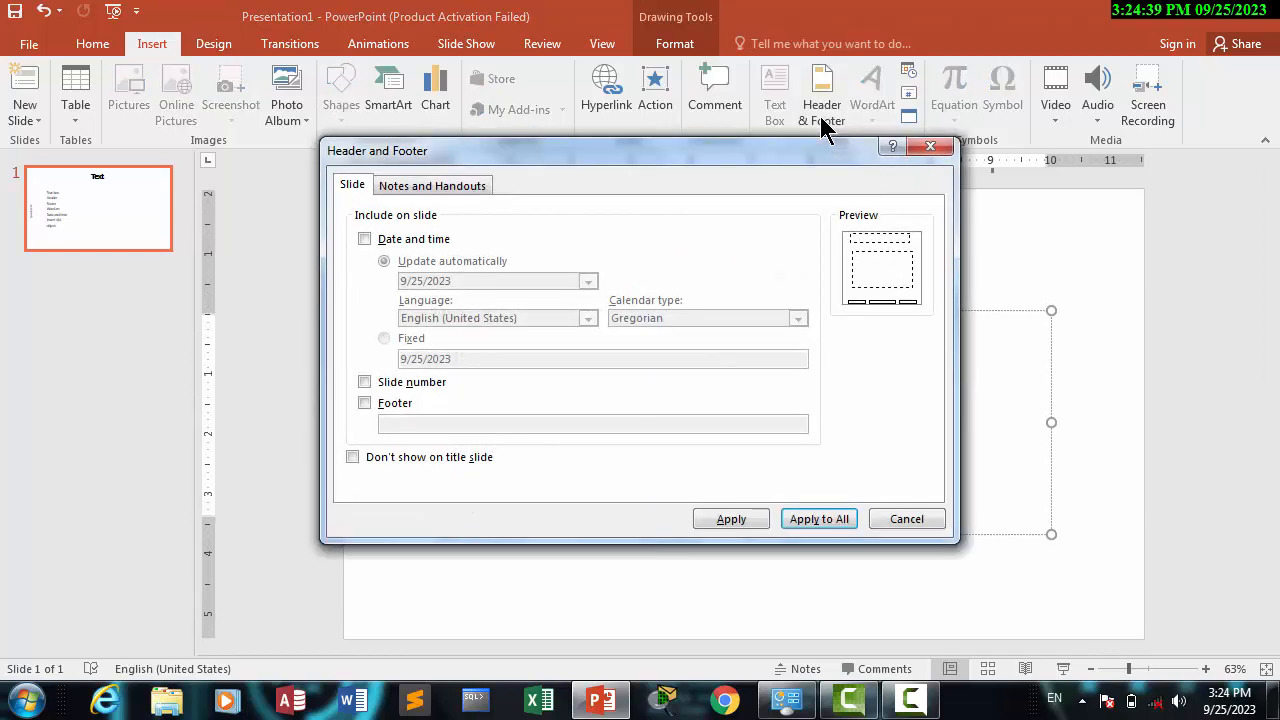
left_click_drag(672, 157, 857, 122)
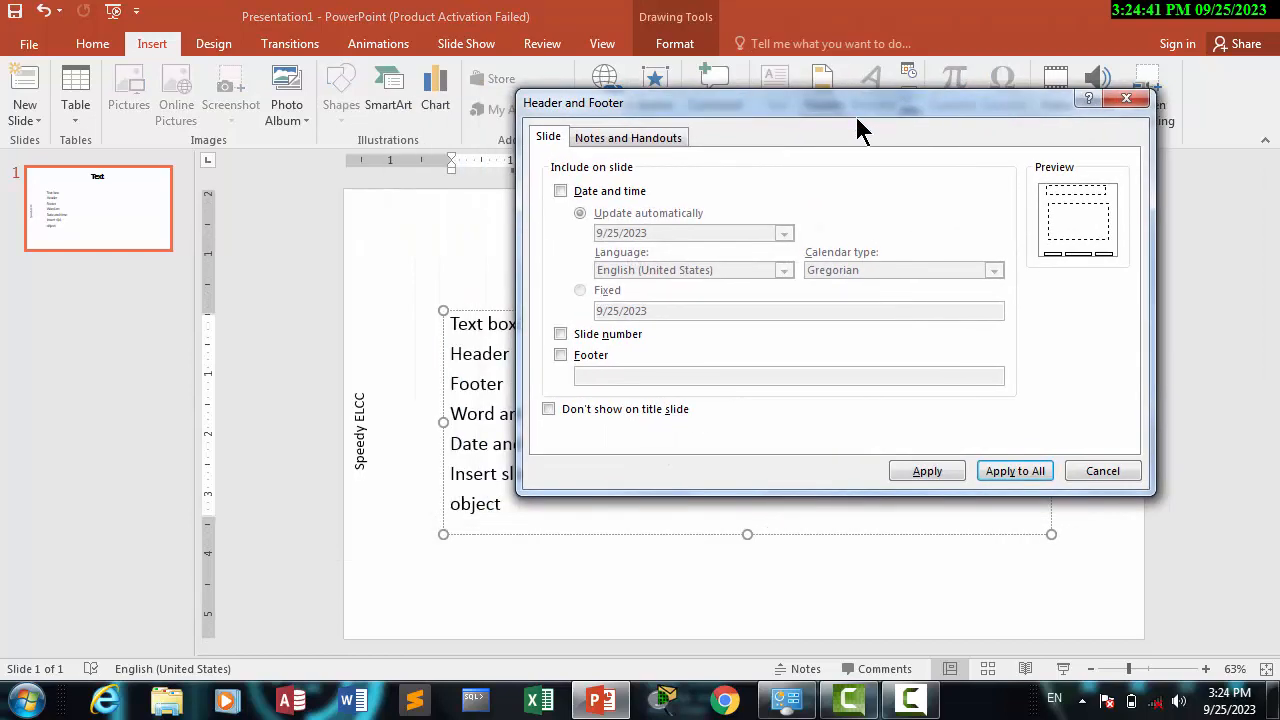
left_click(561, 356)
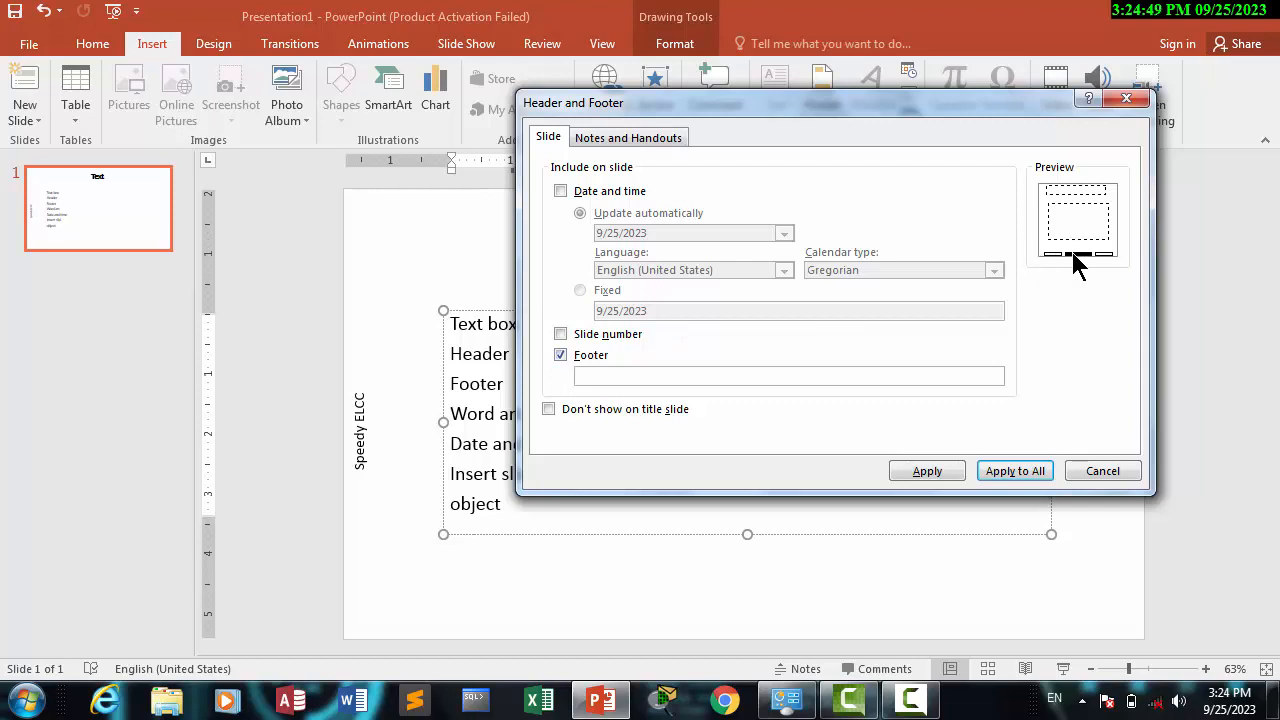
left_click(561, 356)
left_click(560, 356)
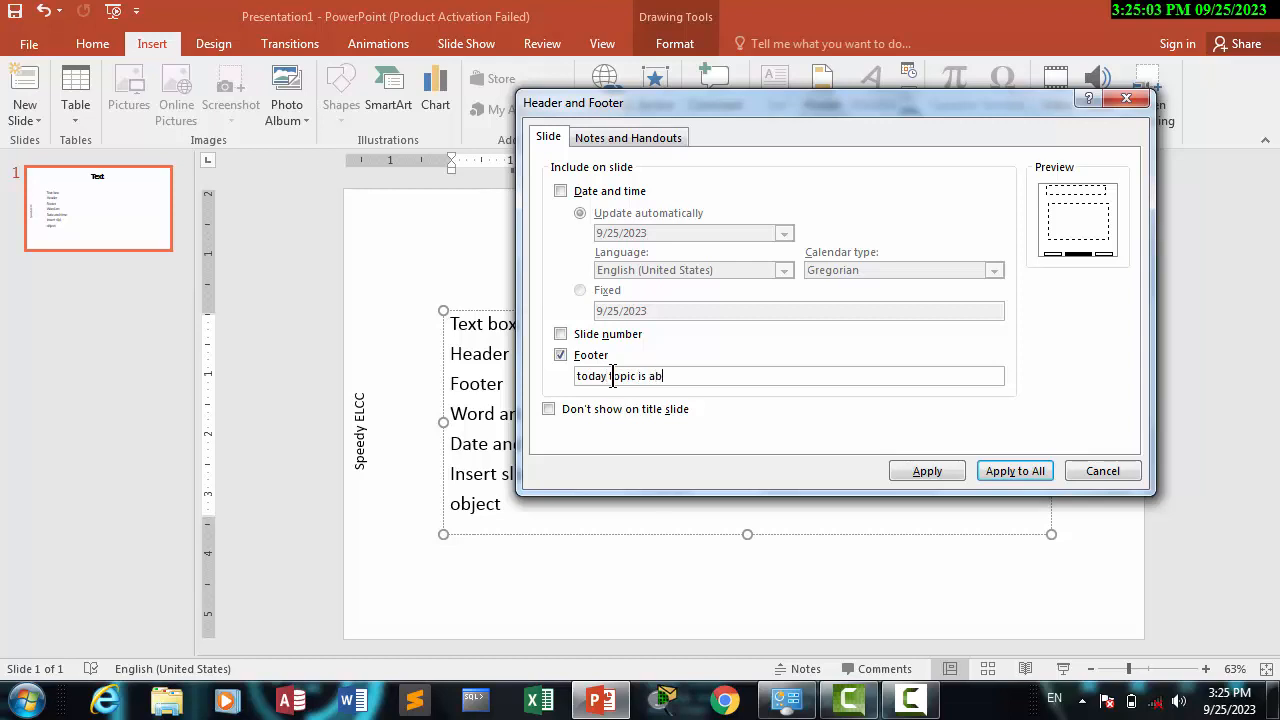
type("out text")
left_click(929, 466)
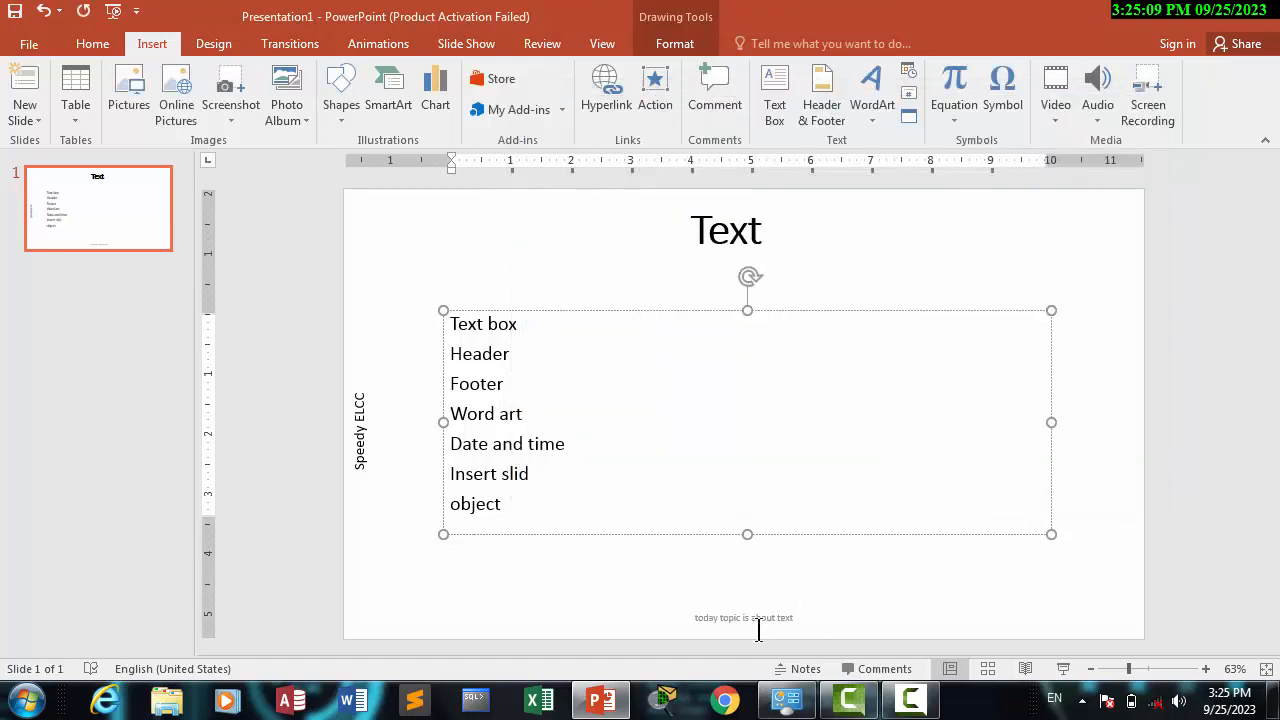
left_click_drag(795, 618, 675, 604)
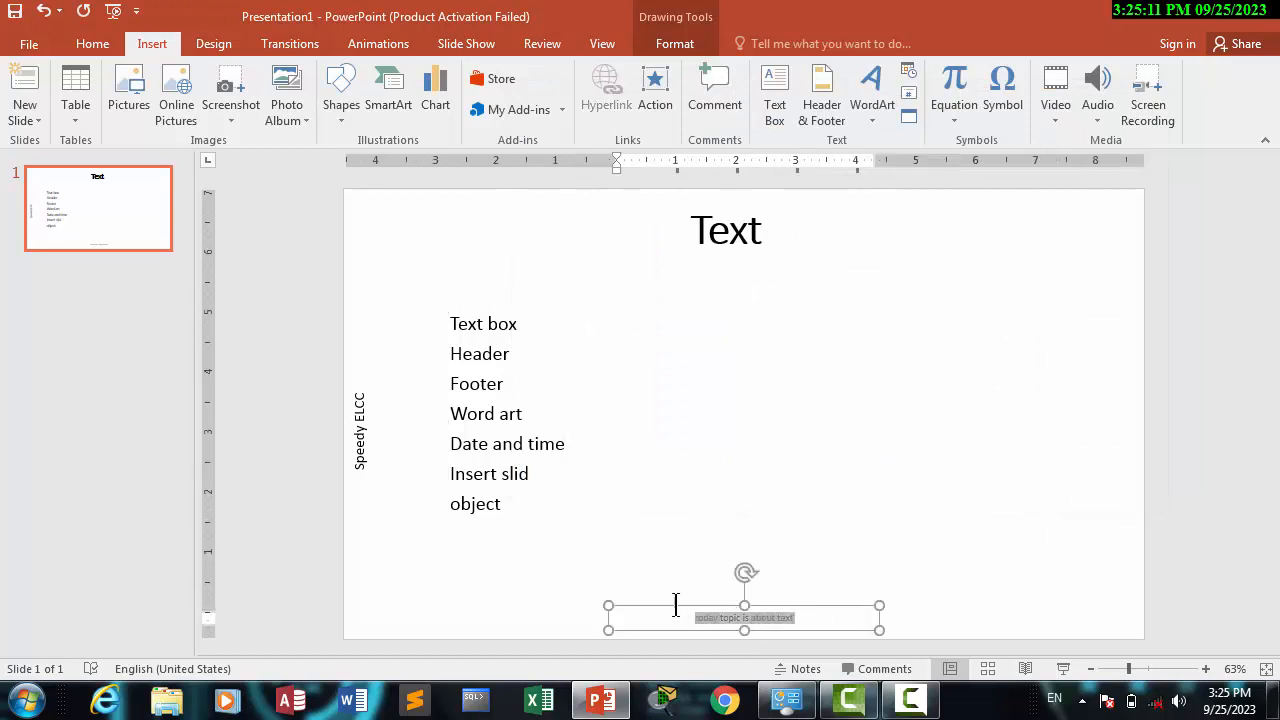
left_click(884, 519)
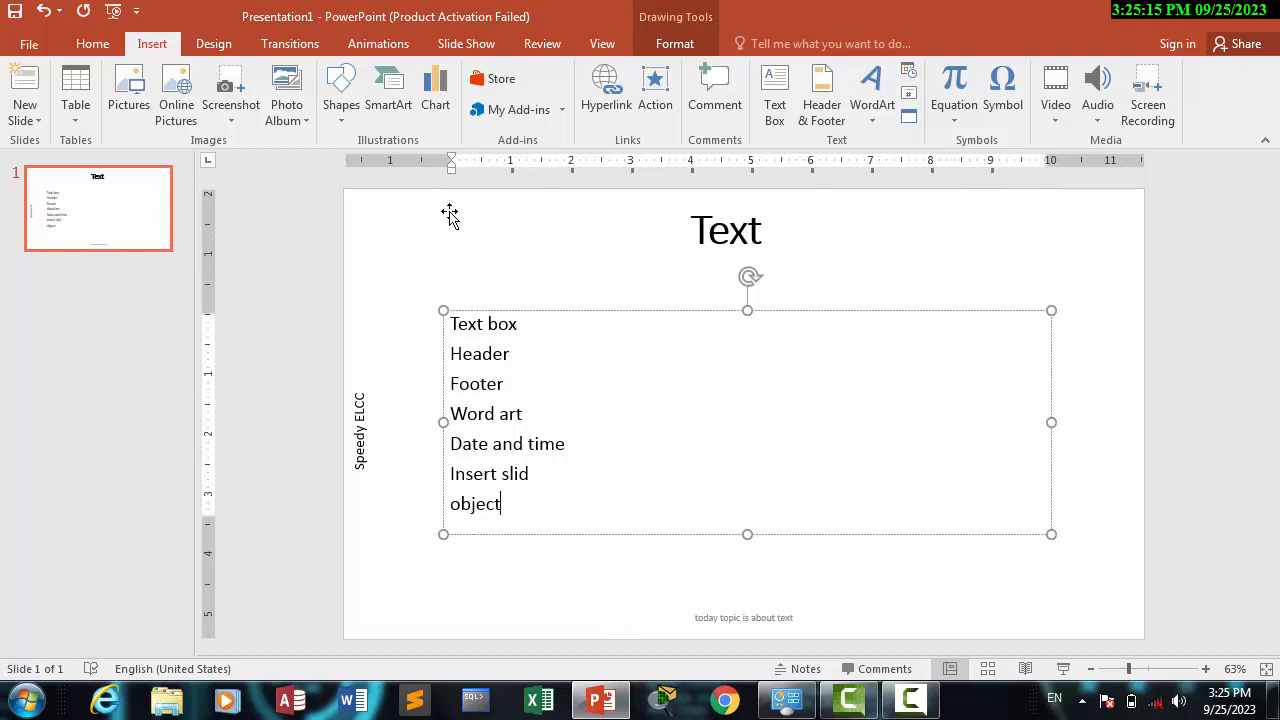
- Turn on the slide number for the current slide and inspect it with the screen magnified to 125%
left_click(531, 240)
left_click(812, 112)
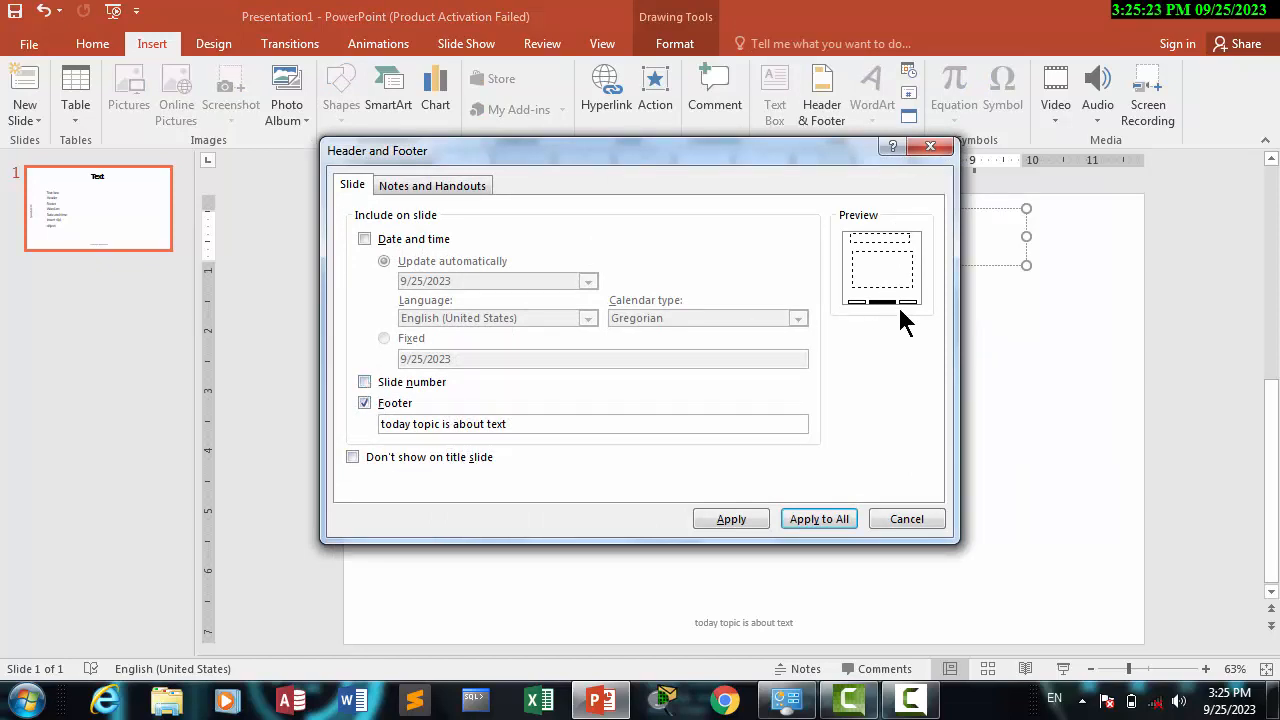
left_click(364, 381)
left_click(731, 519)
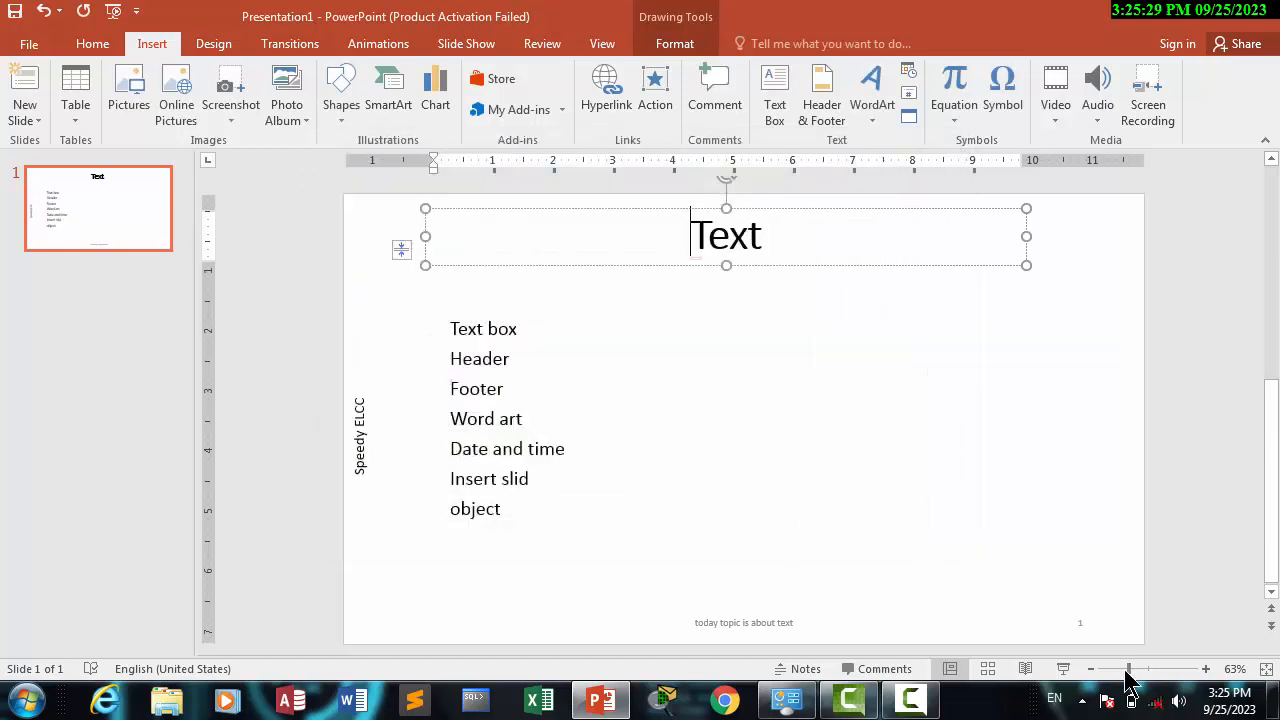
key("super+plus")
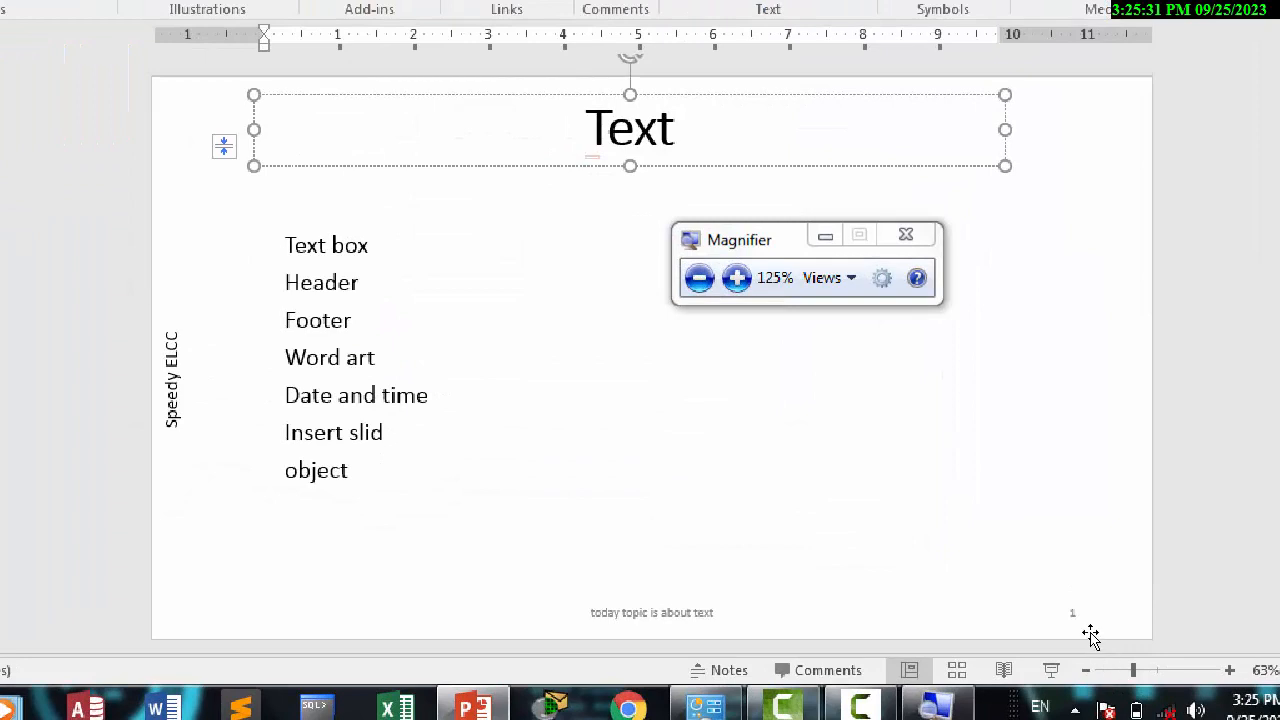
left_click(1083, 625)
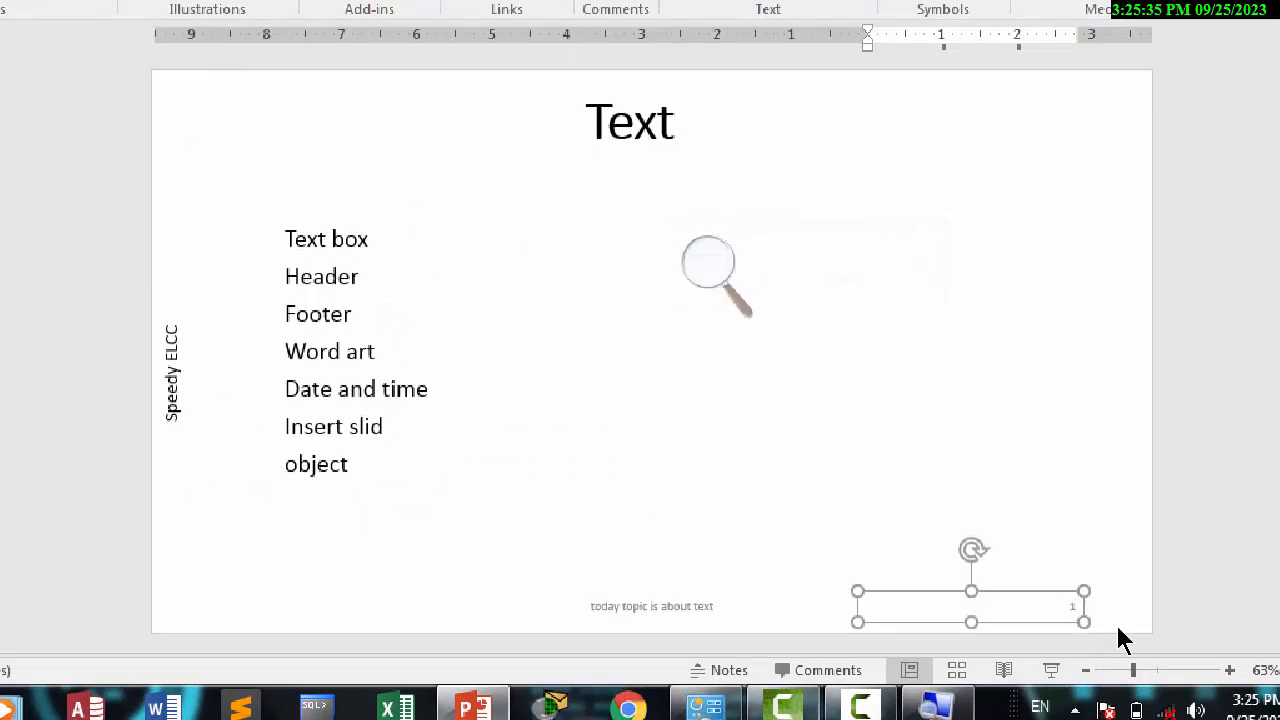
key("super+minus")
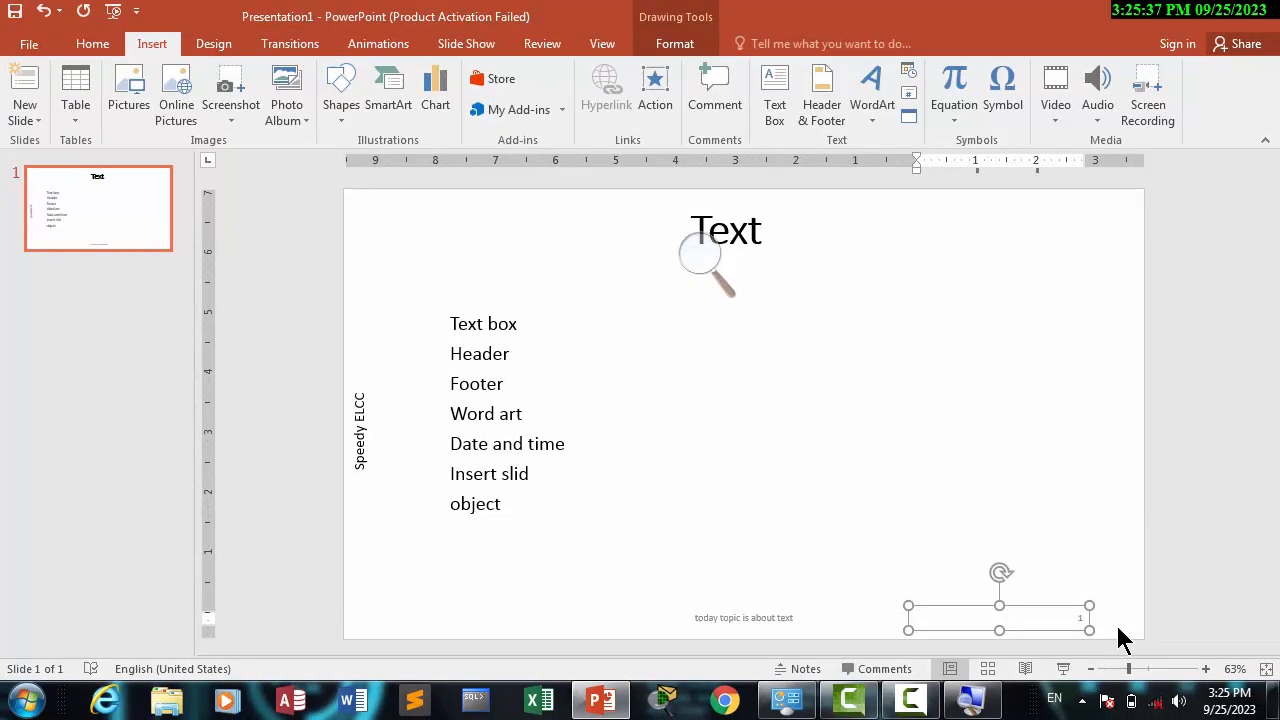
left_click(909, 480)
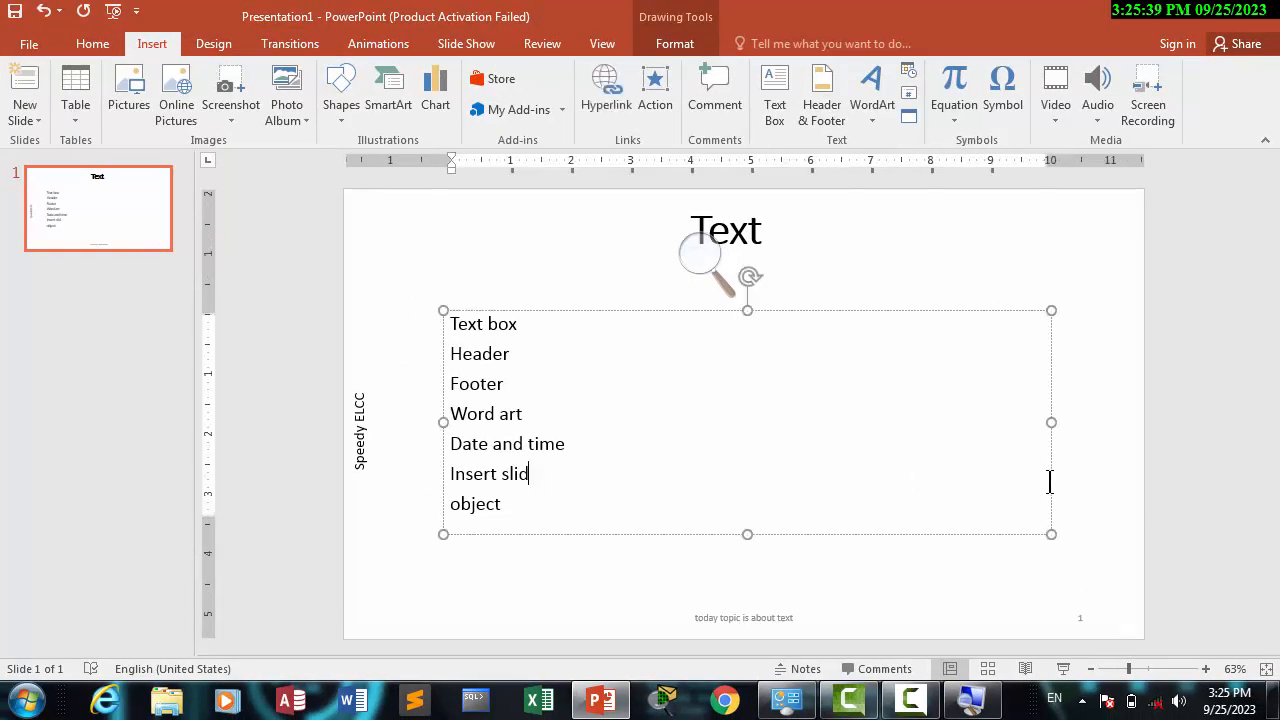
left_click(1103, 494)
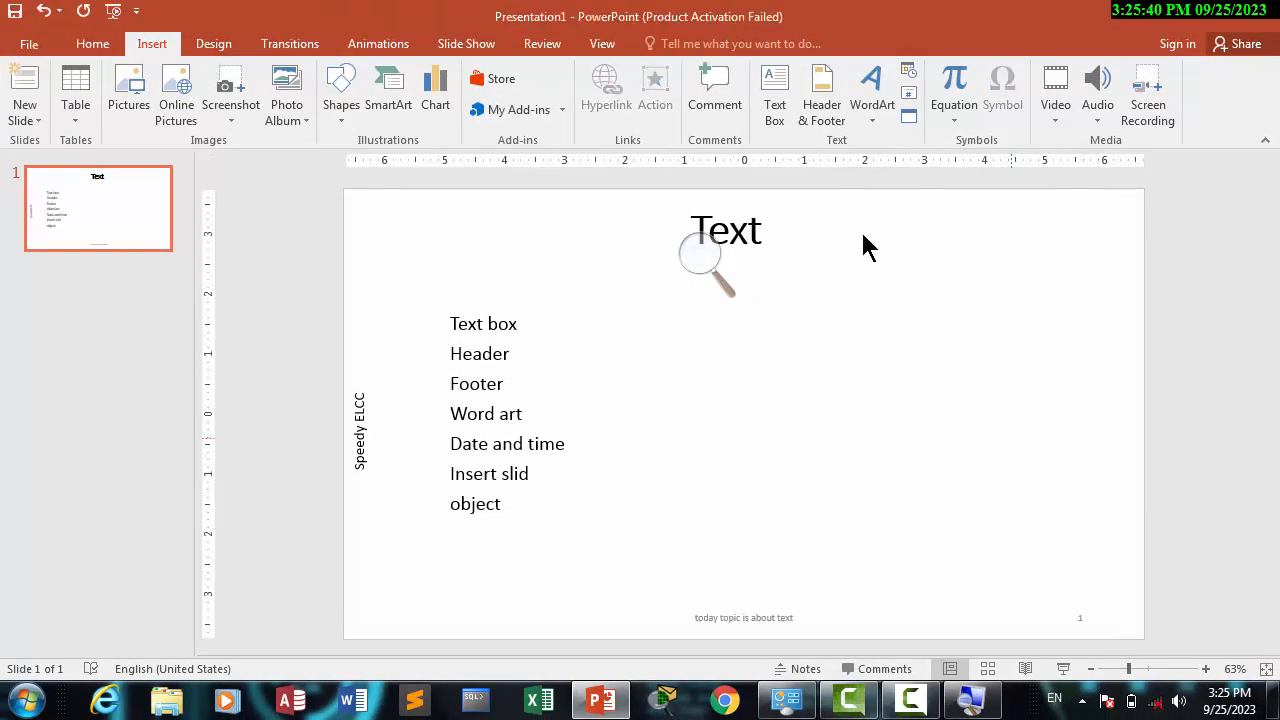
- Enable the "Don't show on title slide" option for the header and footer and apply it to the current slide
left_click(822, 112)
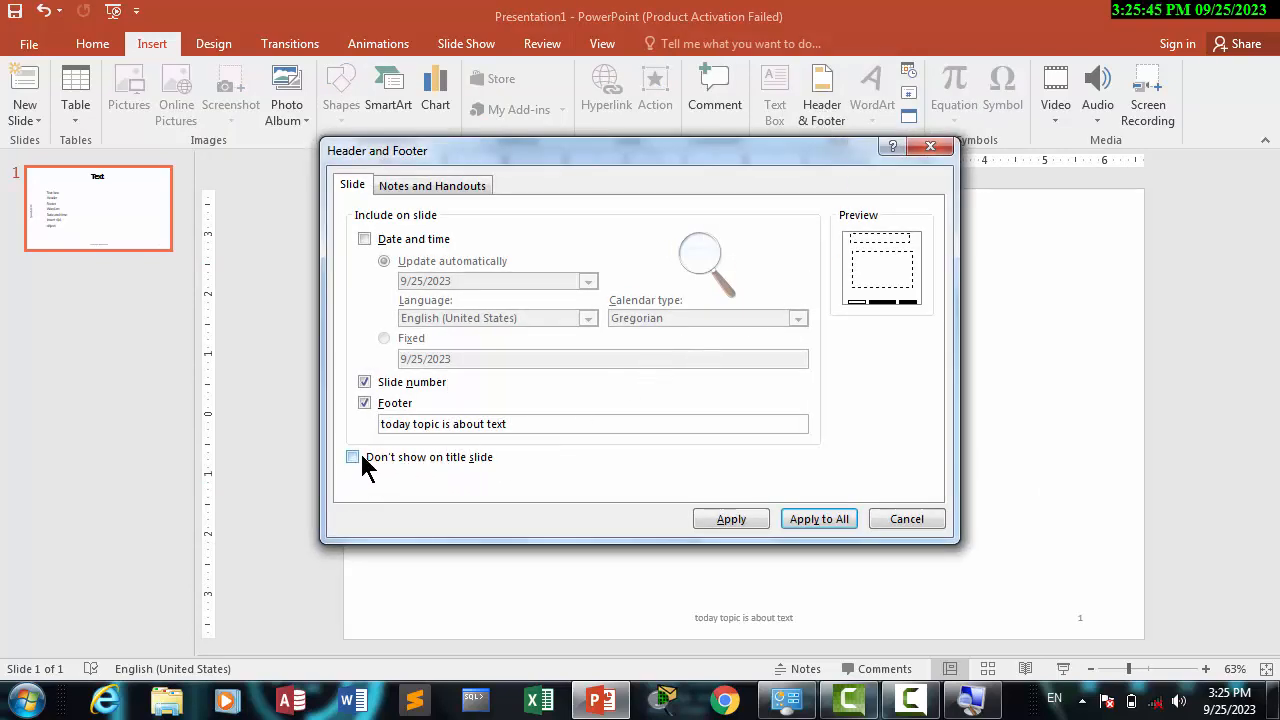
left_click(930, 147)
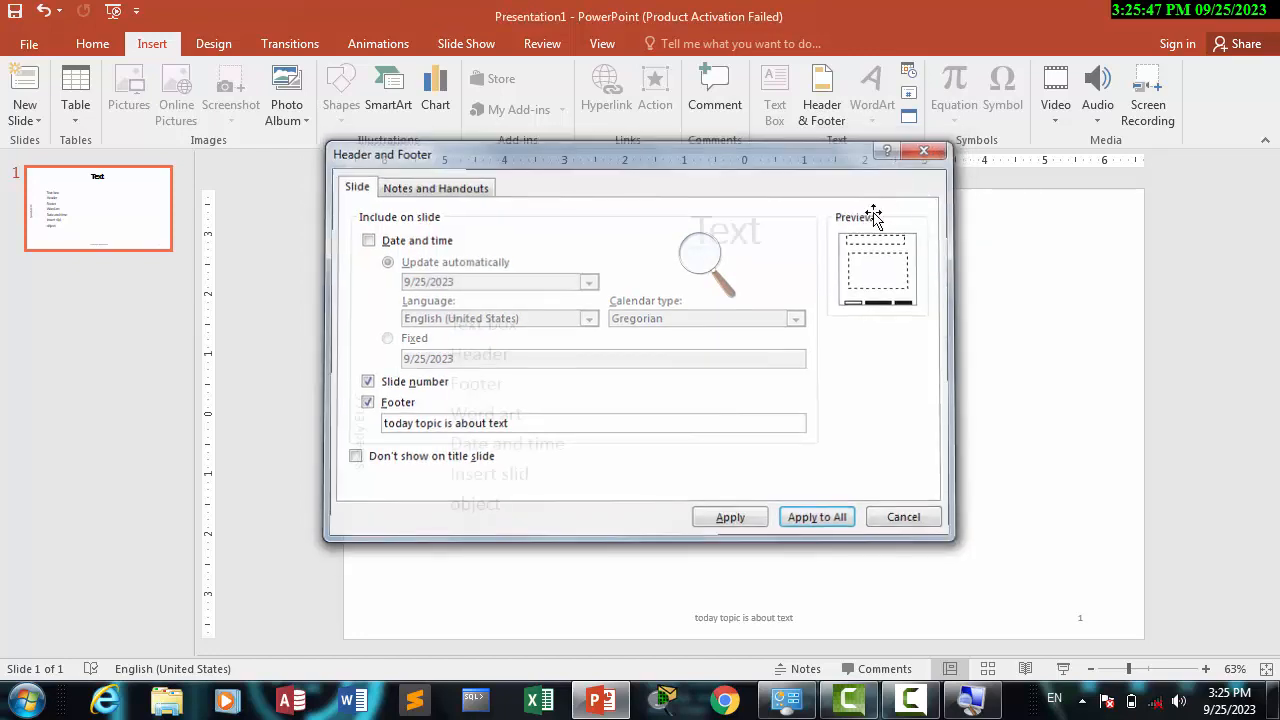
left_click(737, 226)
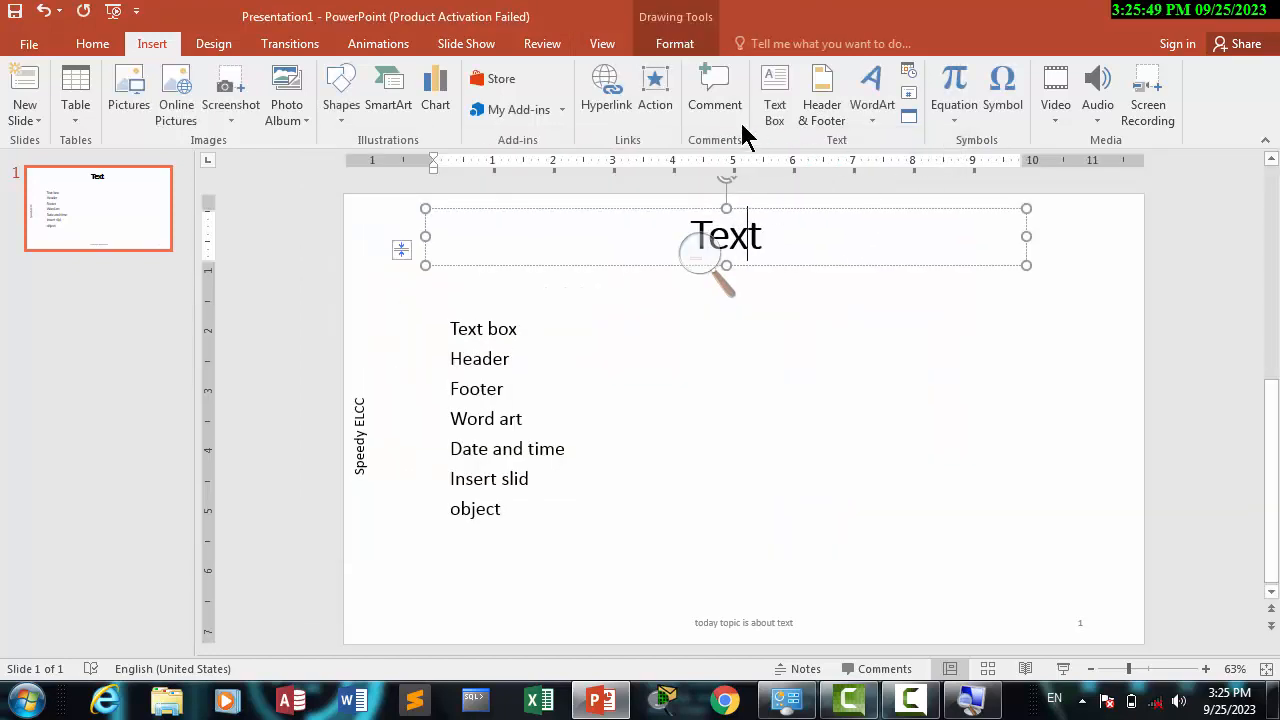
left_click(822, 112)
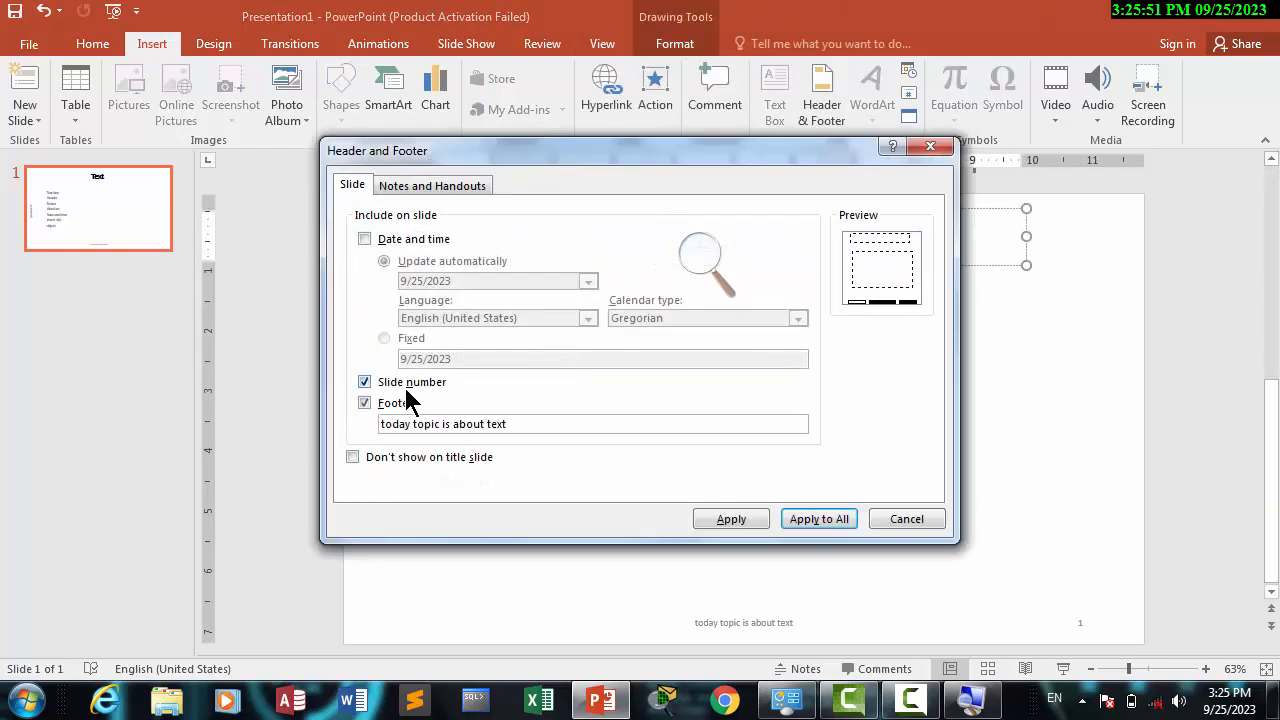
left_click(351, 456)
left_click(740, 520)
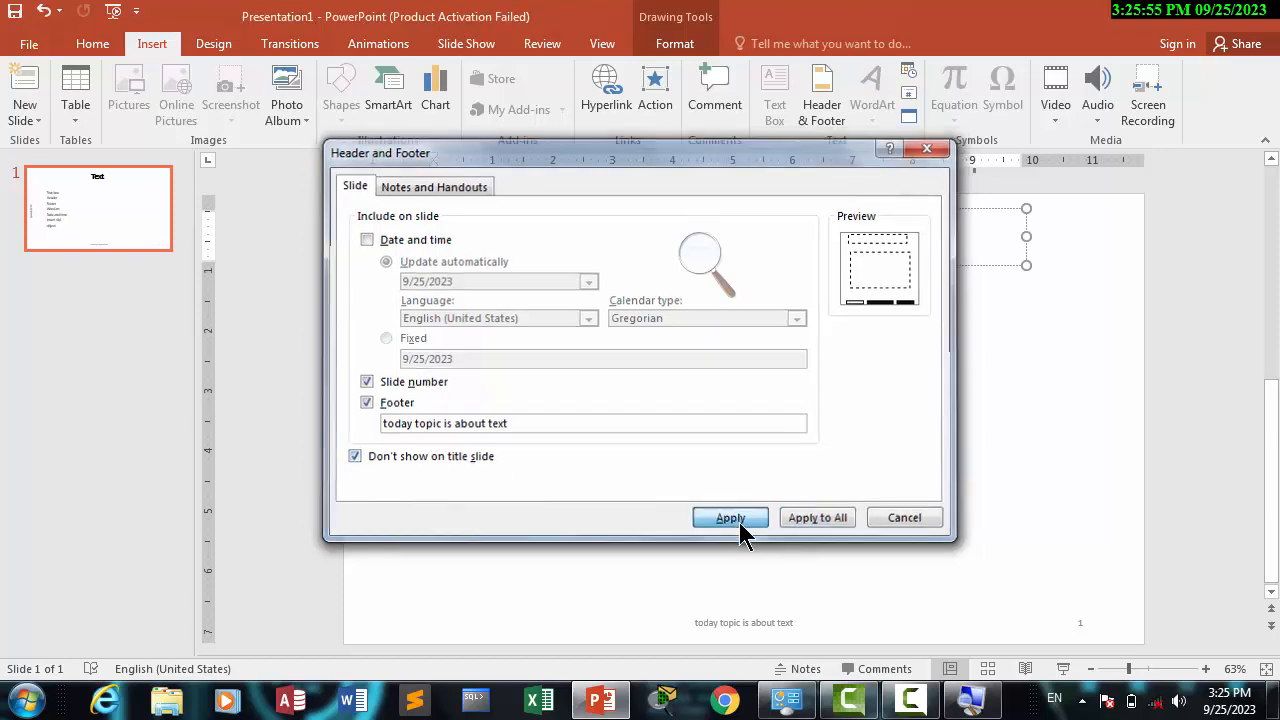
- Delete the word "Text" from the title placeholder
left_click(687, 380)
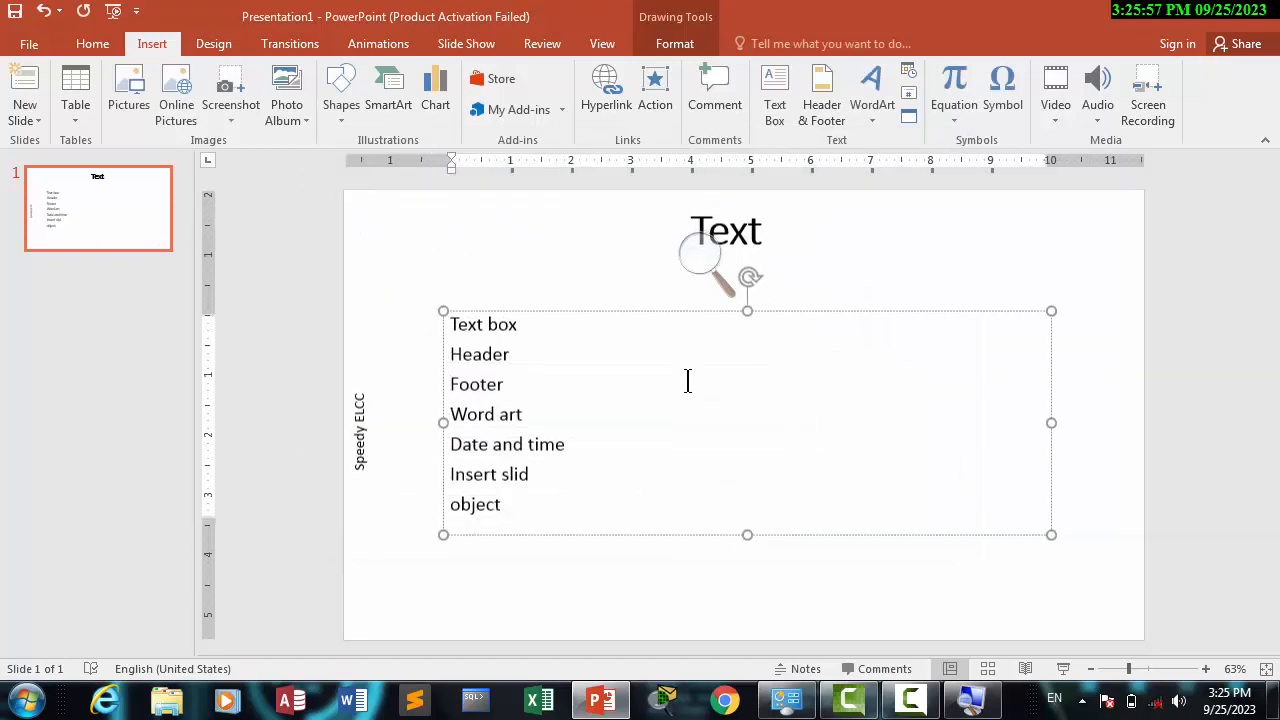
left_click(889, 246)
double_click(598, 240)
key("BackSpace")
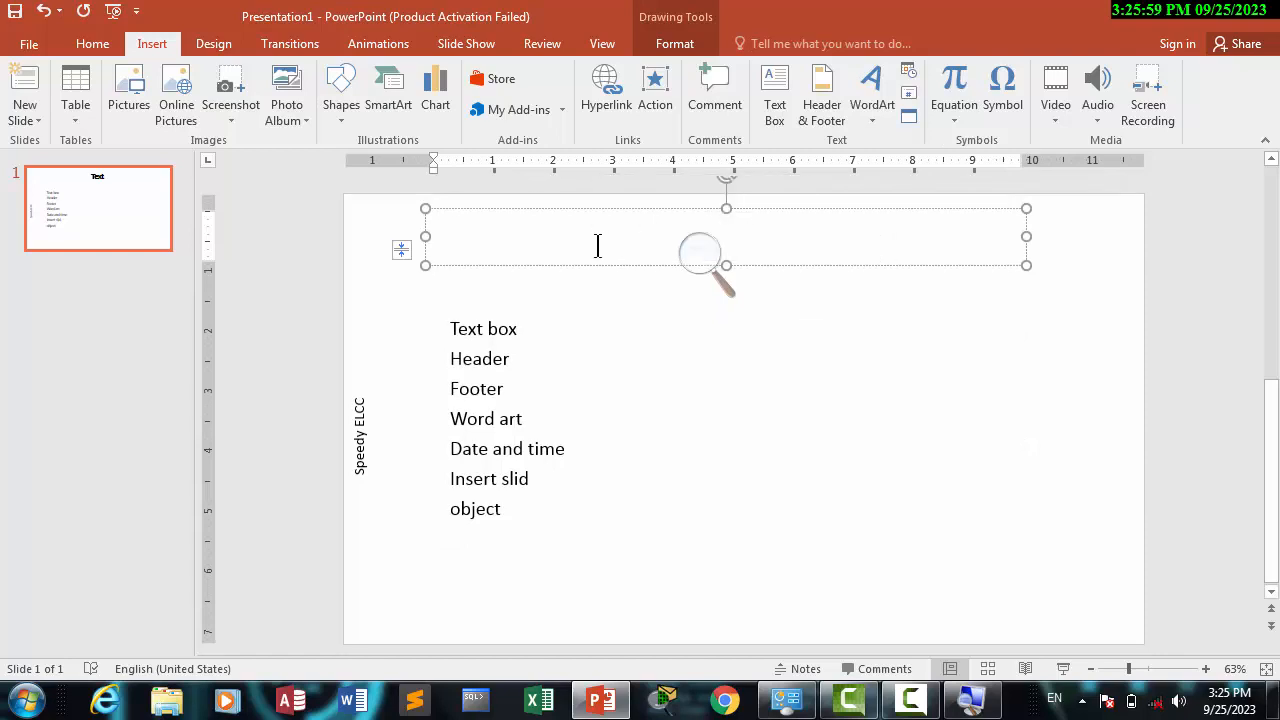
left_click(834, 472)
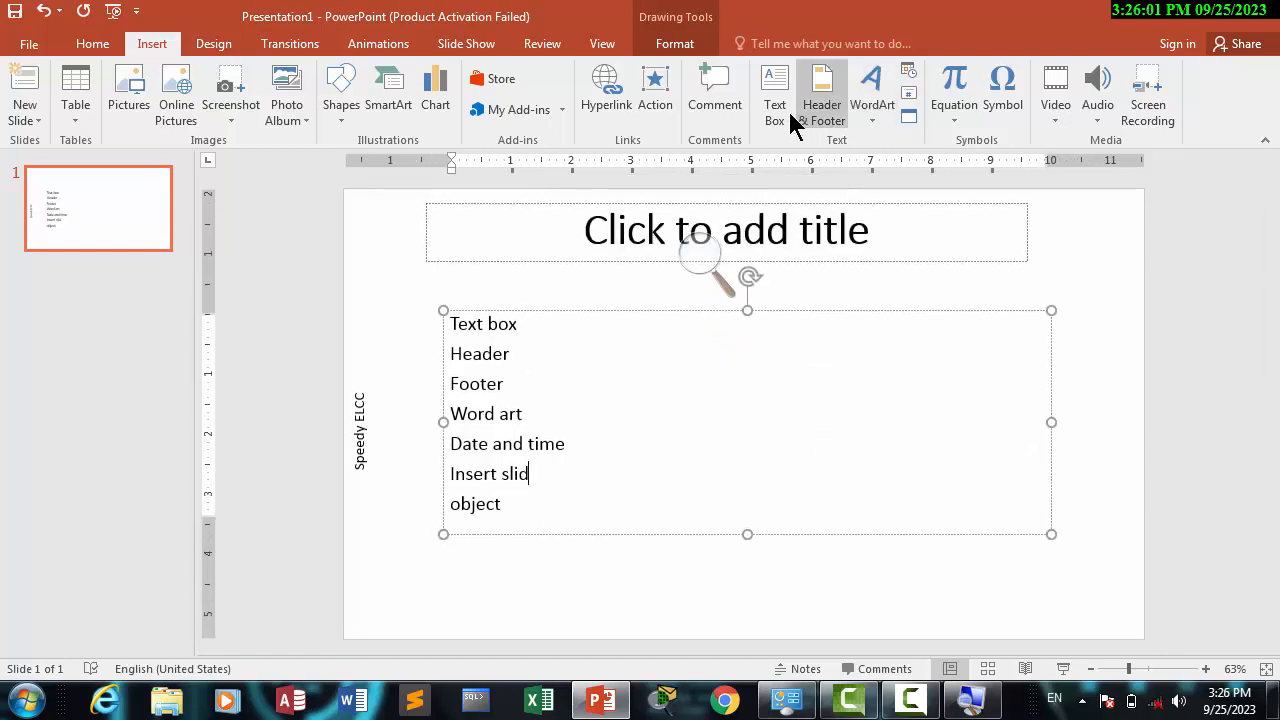
- Toggle the "Don't show on title slide" option and apply the header and footer settings to all slides
left_click(822, 112)
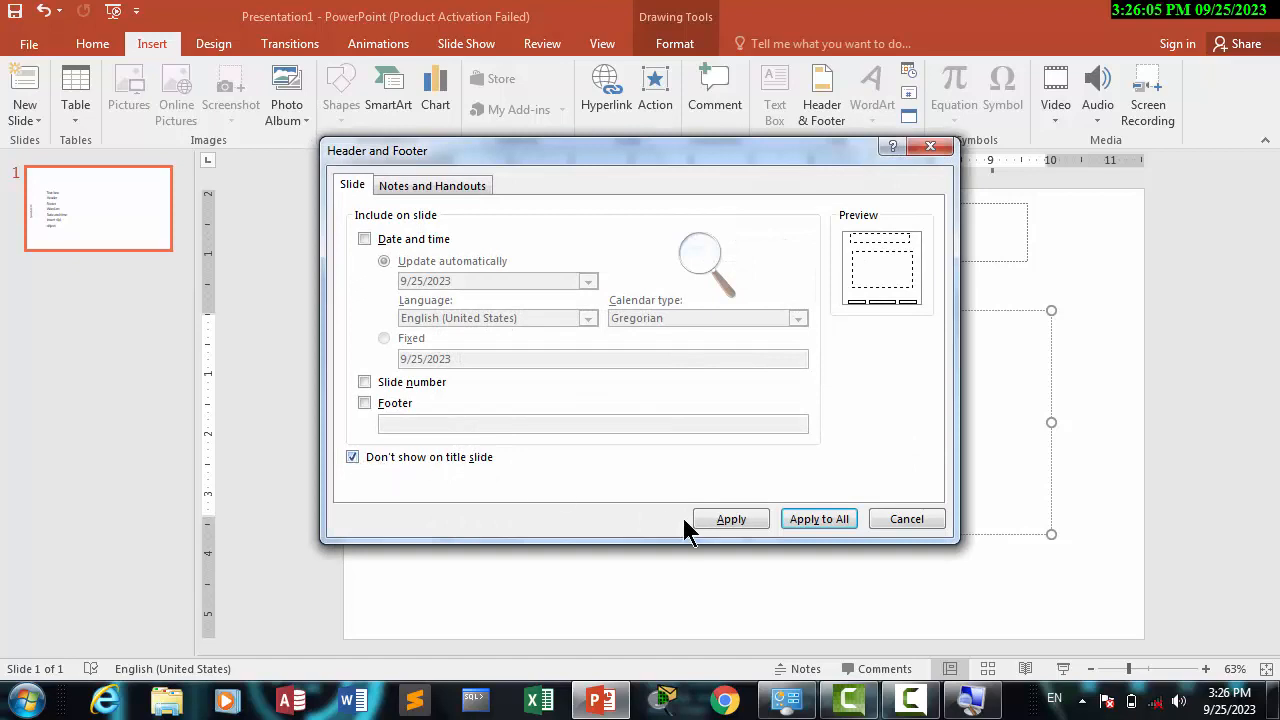
left_click(826, 525)
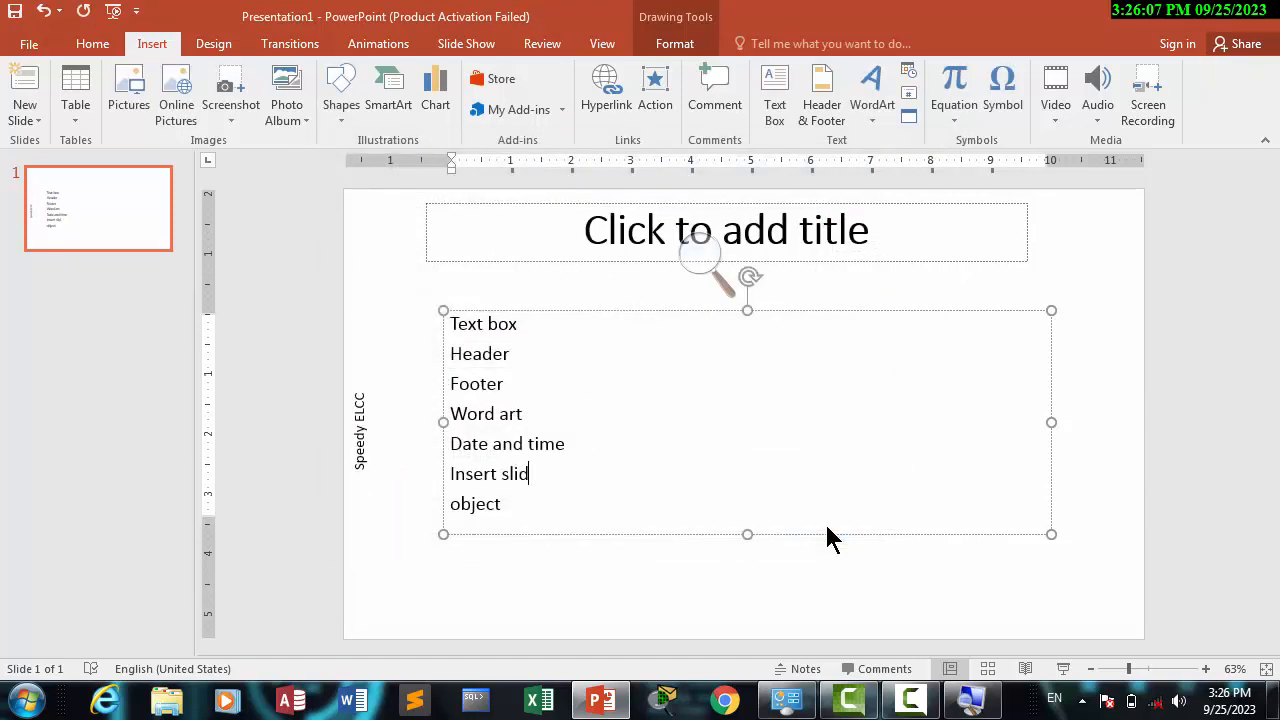
left_click(1150, 412)
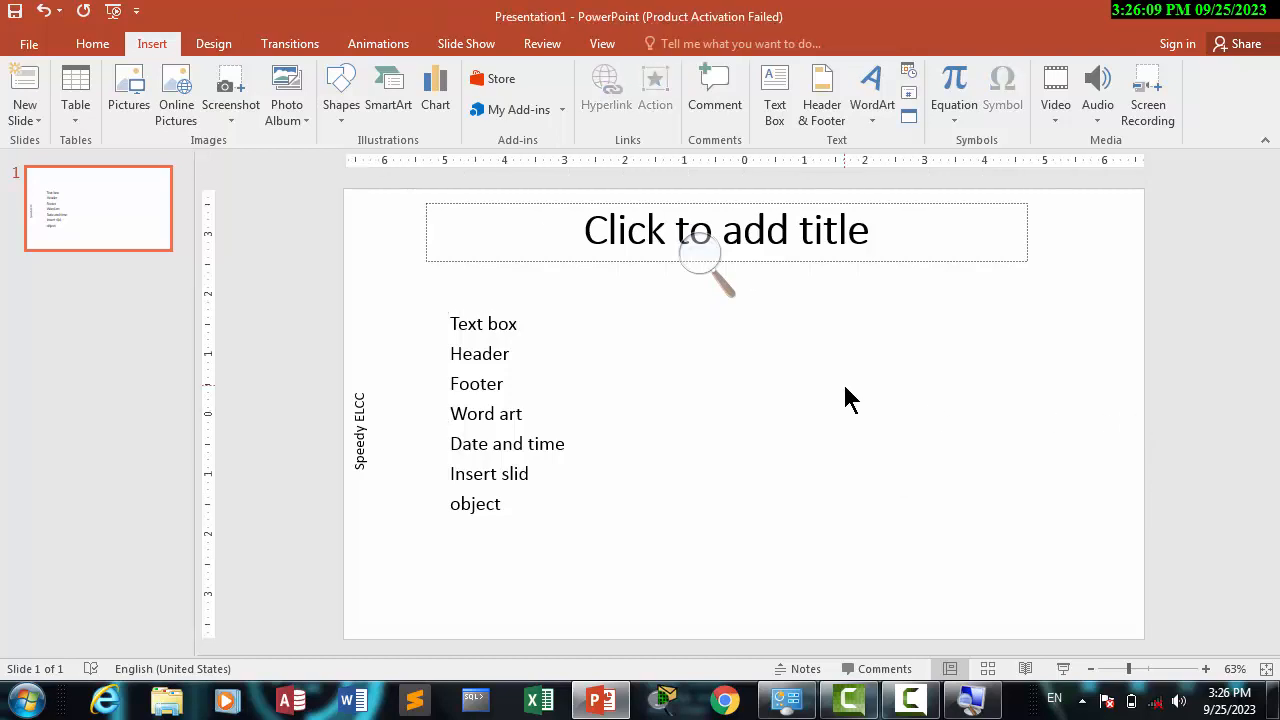
left_click(815, 105)
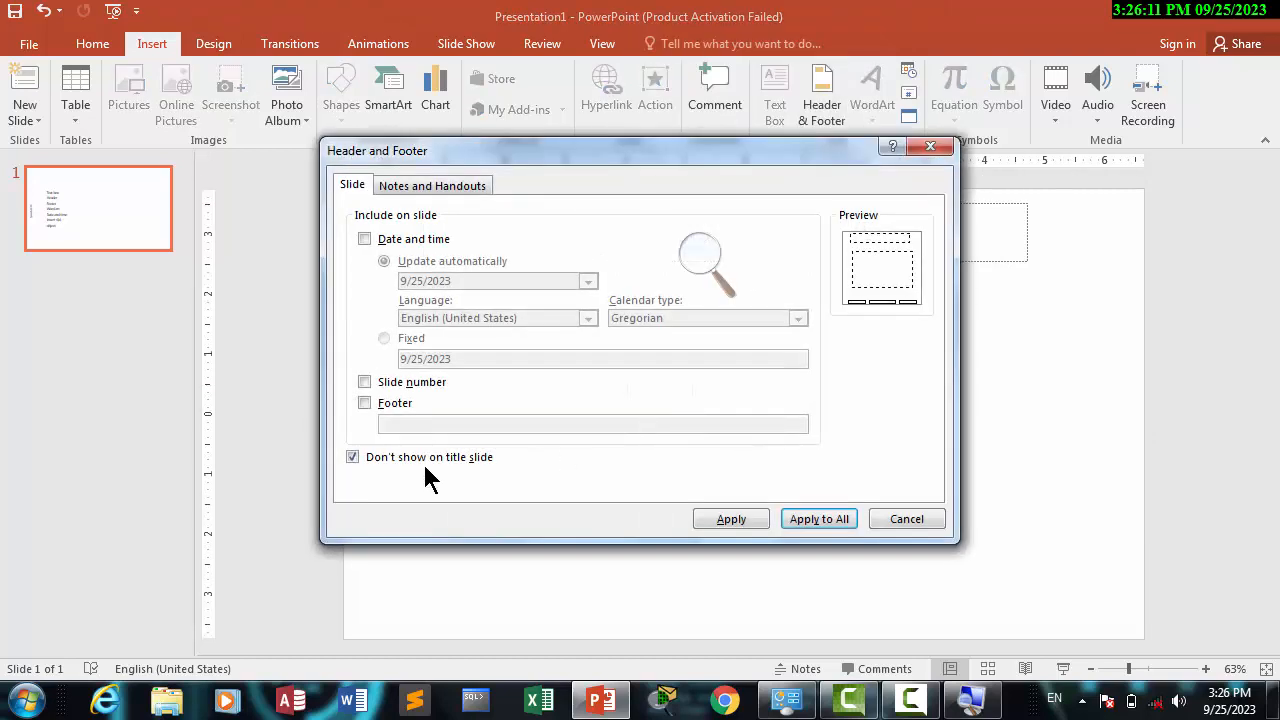
left_click(370, 460)
left_click(824, 520)
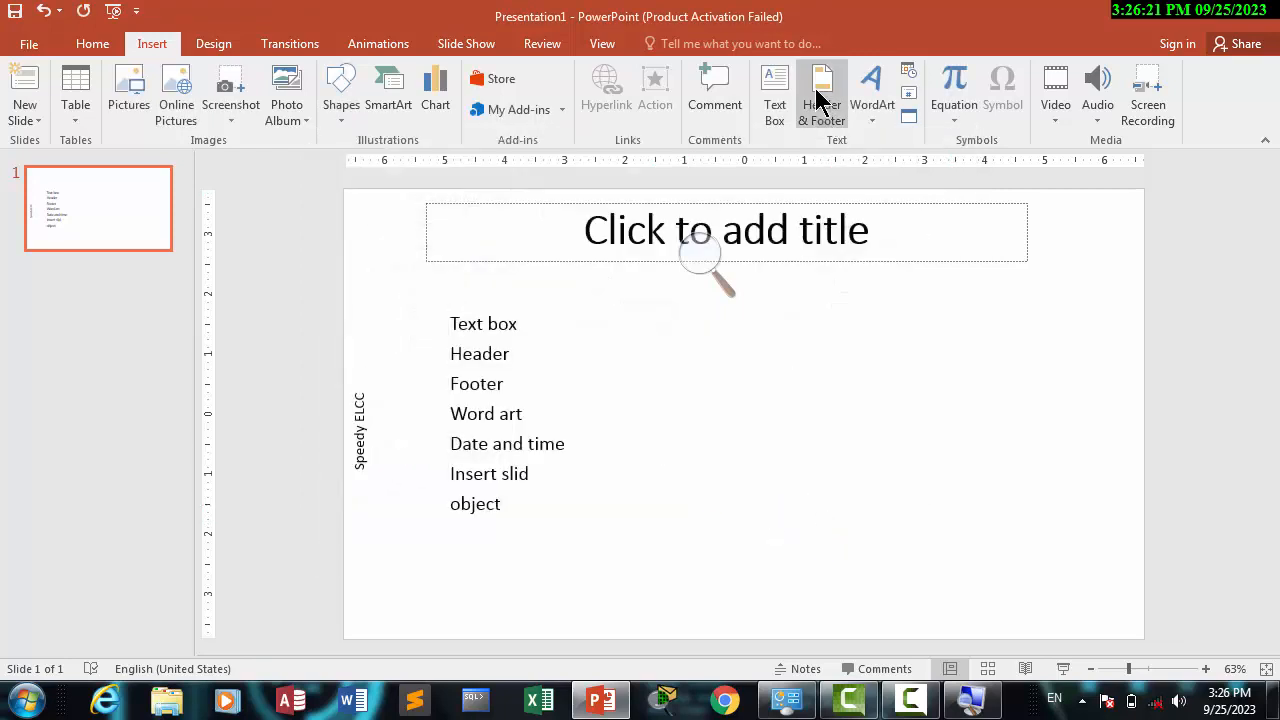
- Add the footer text "slid" to all slides, and switch the footer option on again
left_click(820, 100)
left_click(365, 404)
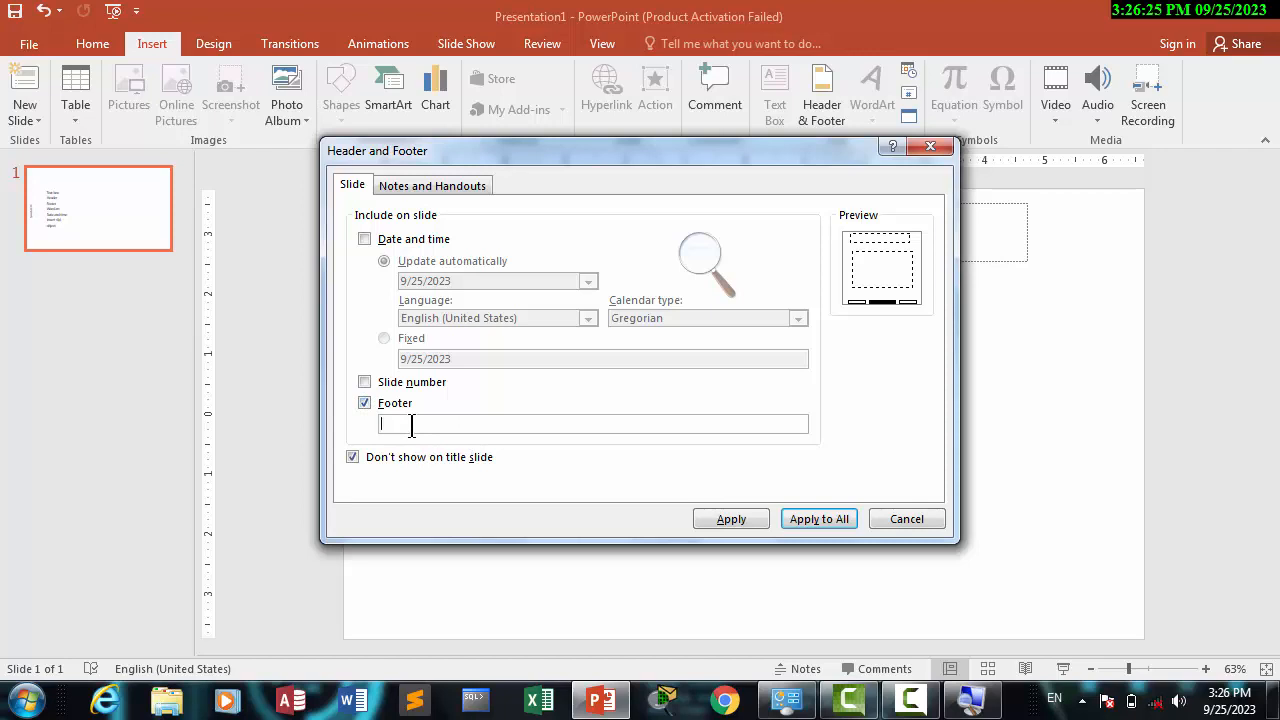
type("slid")
left_click(817, 518)
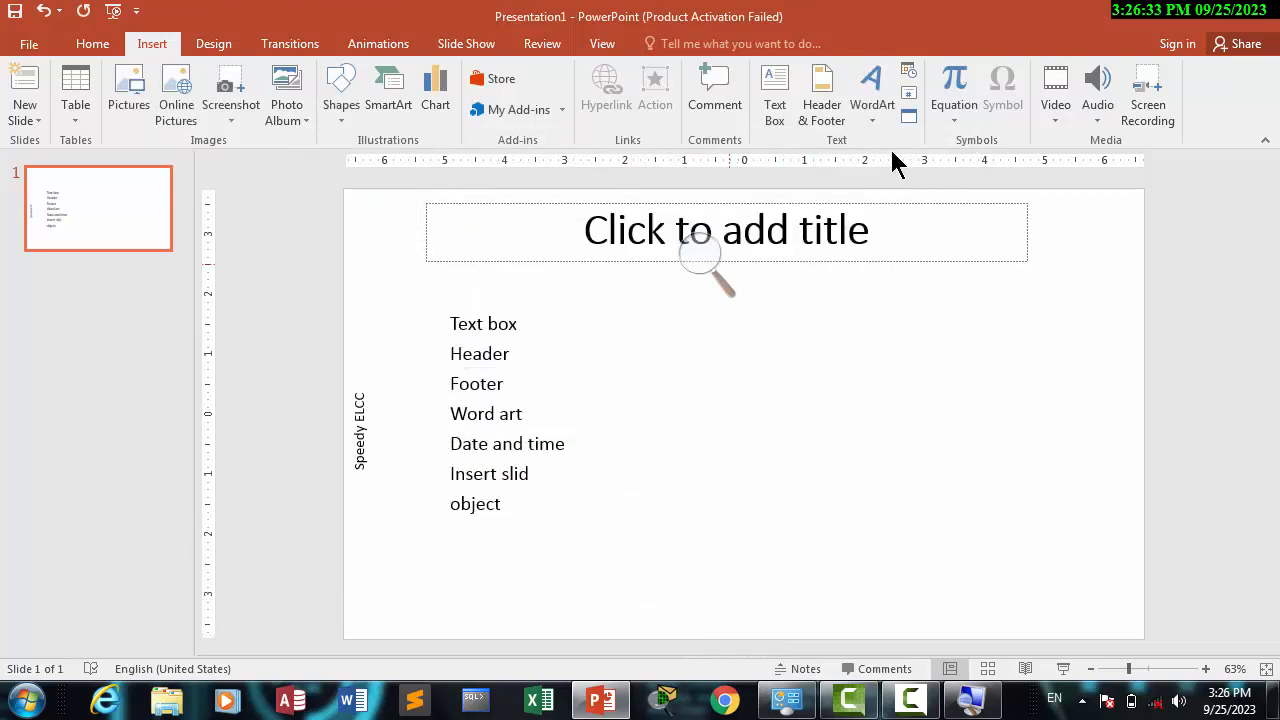
left_click(830, 112)
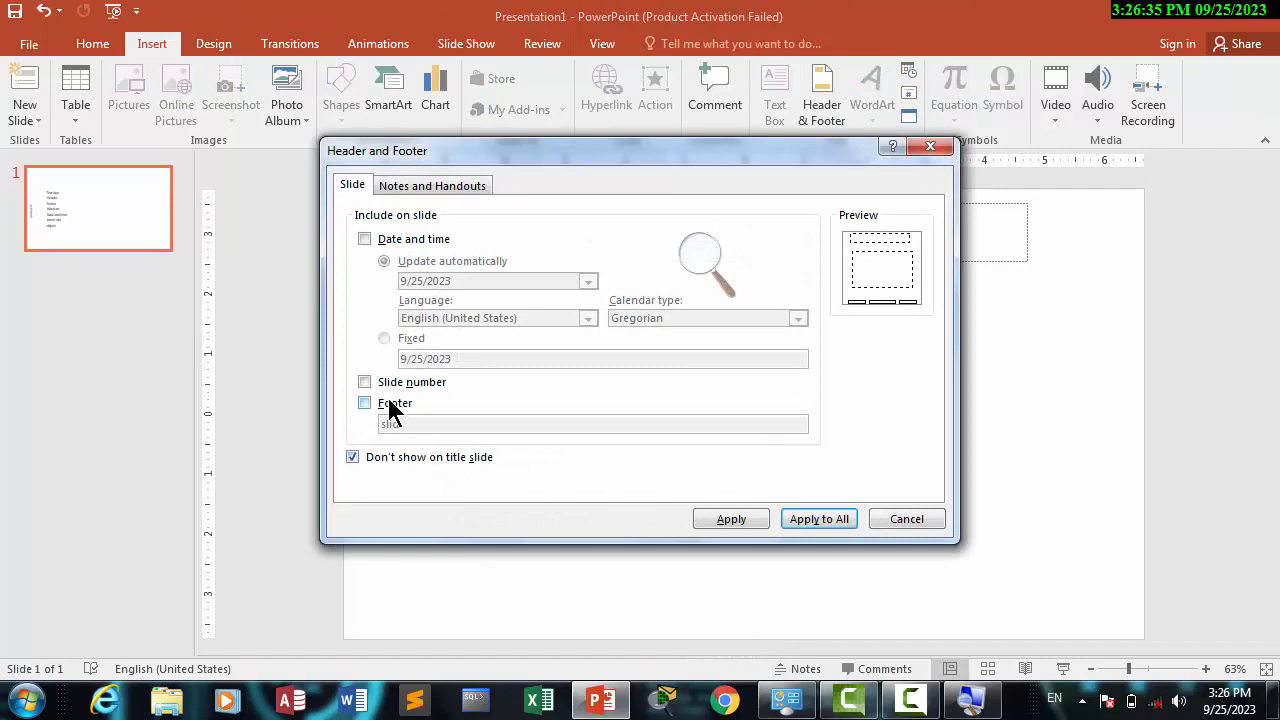
left_click(365, 403)
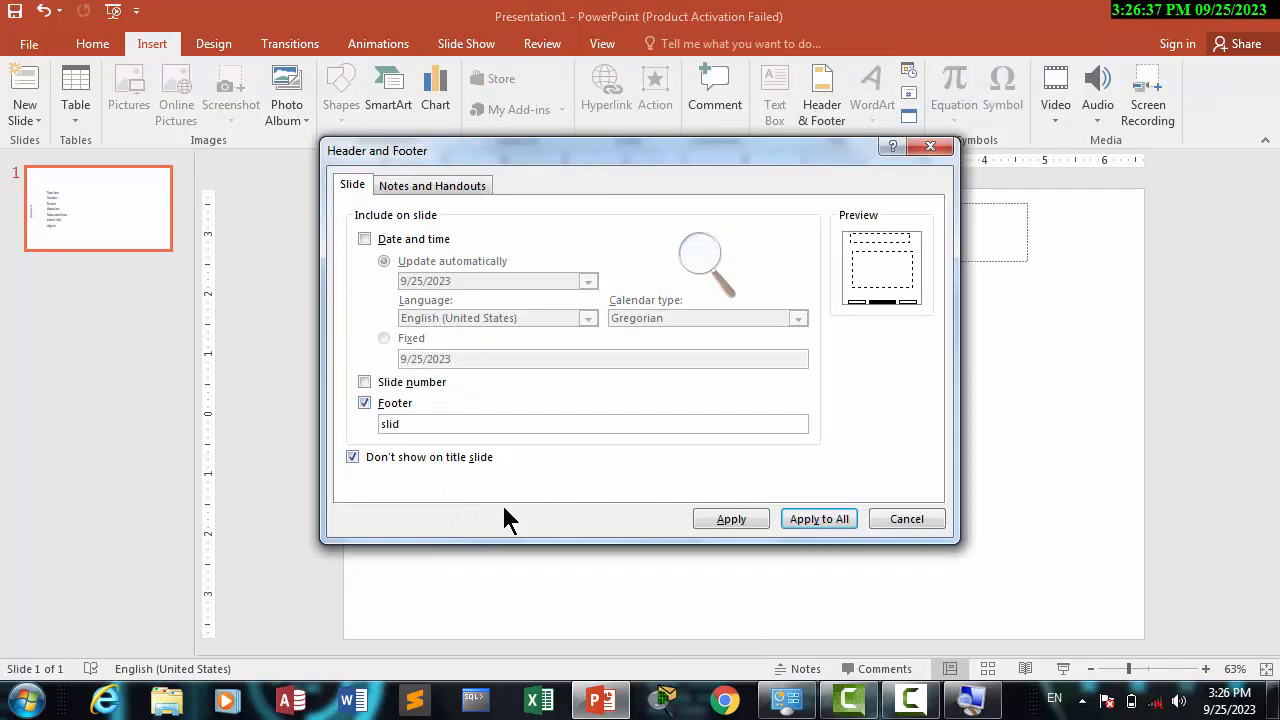
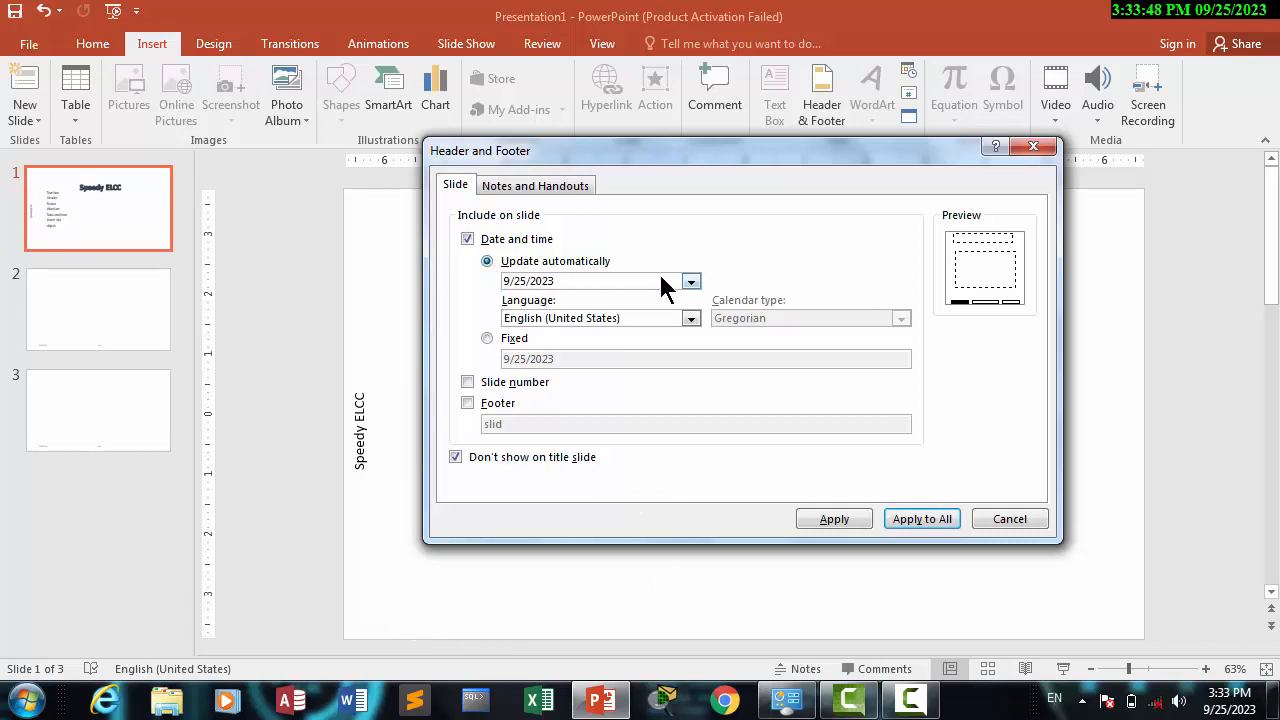
- Compare the fixed and automatically updating date options, choose Update automatically, and apply the date setting to the current slide
left_click(490, 337)
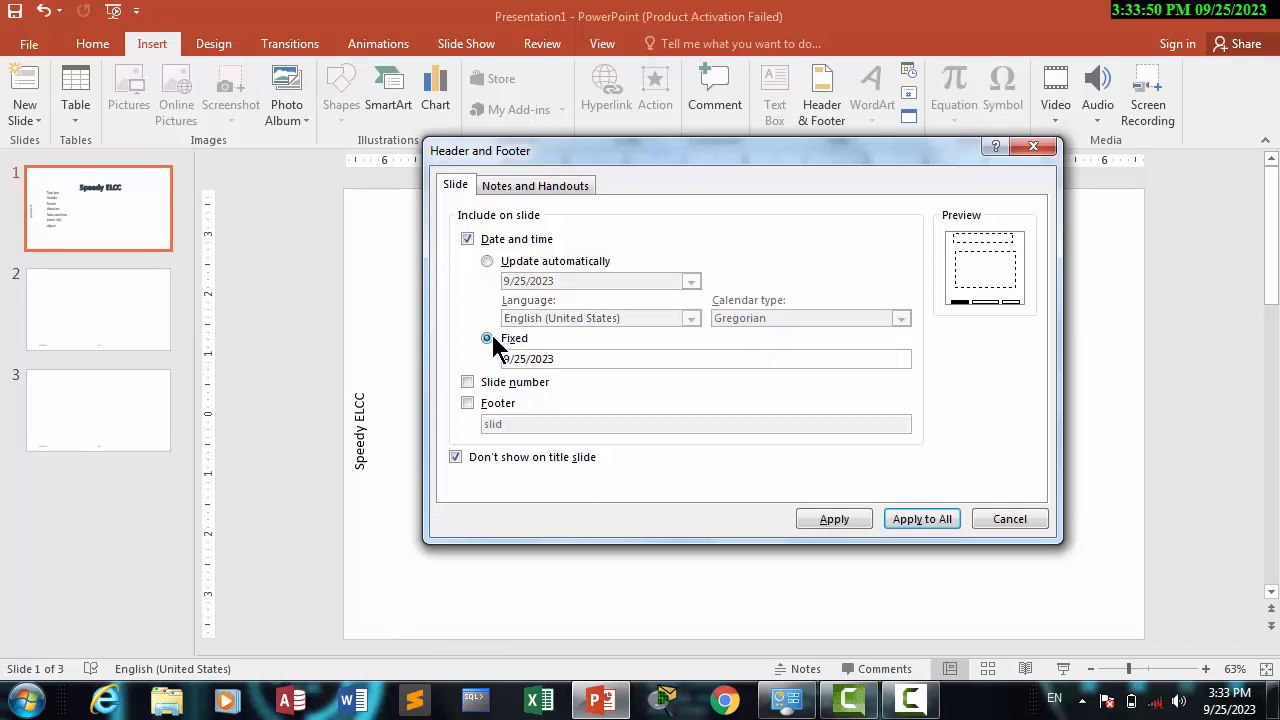
left_click(488, 260)
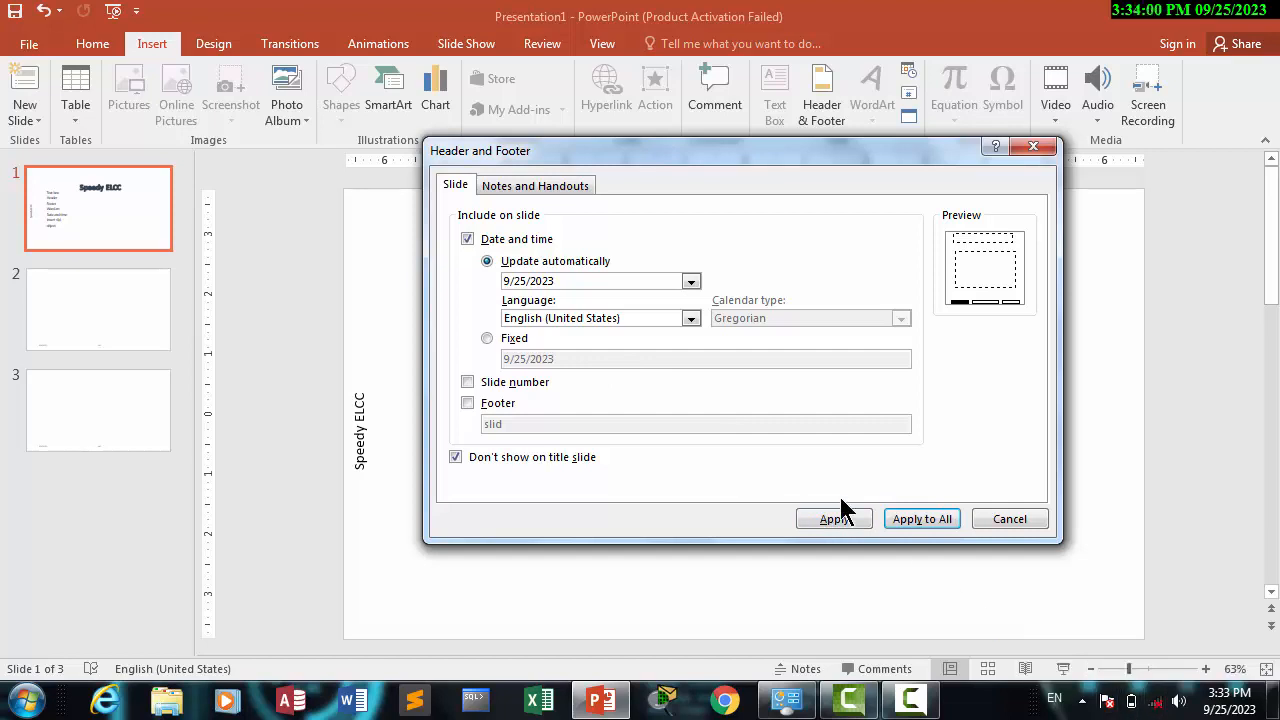
left_click(522, 283)
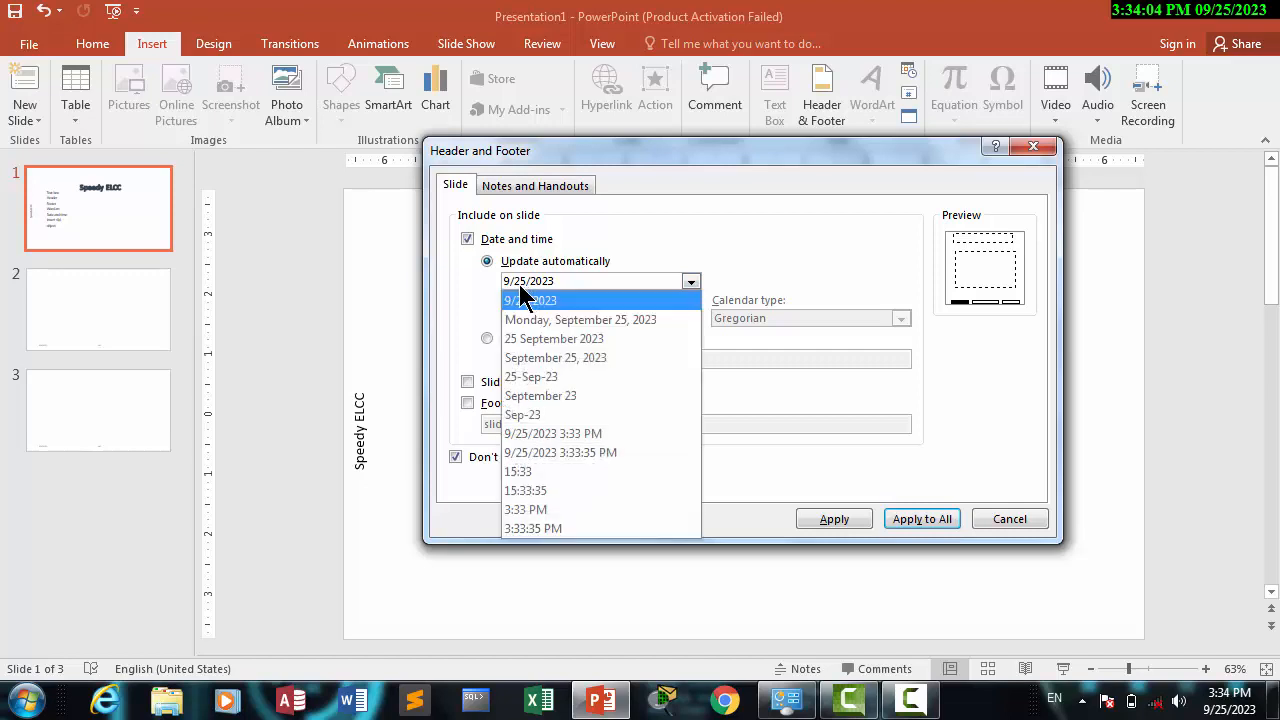
left_click(679, 240)
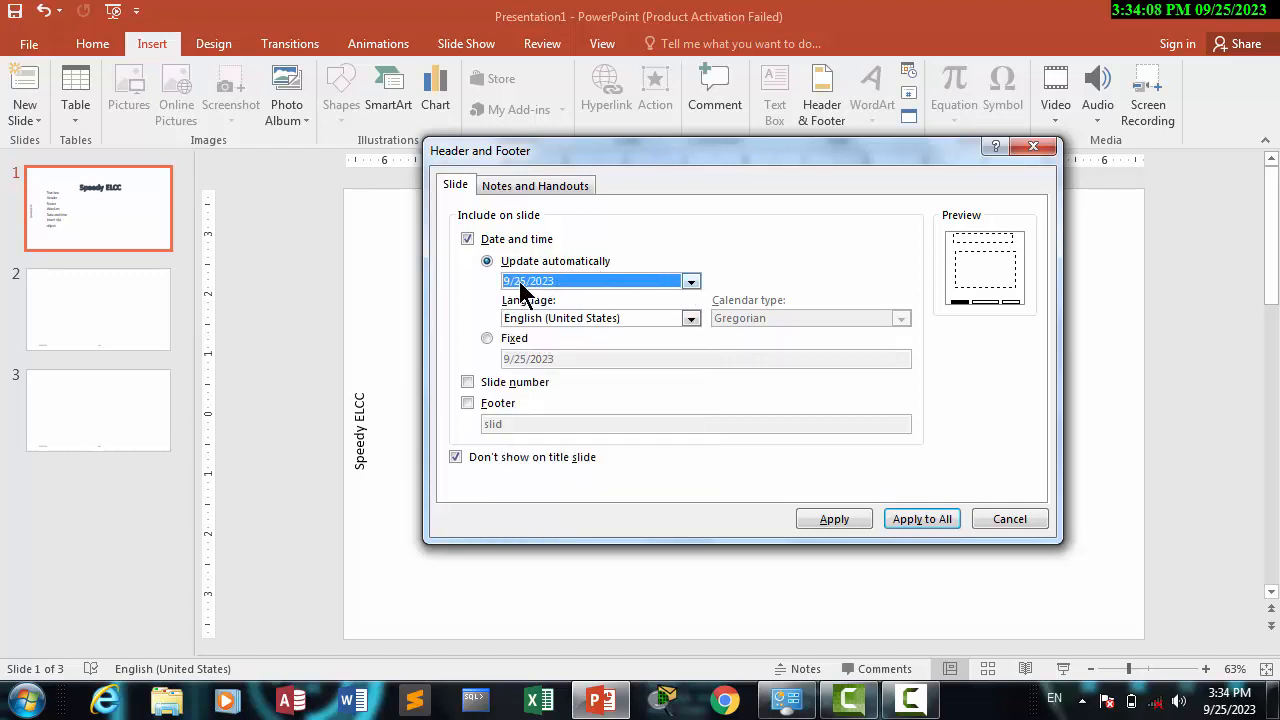
left_click(488, 262)
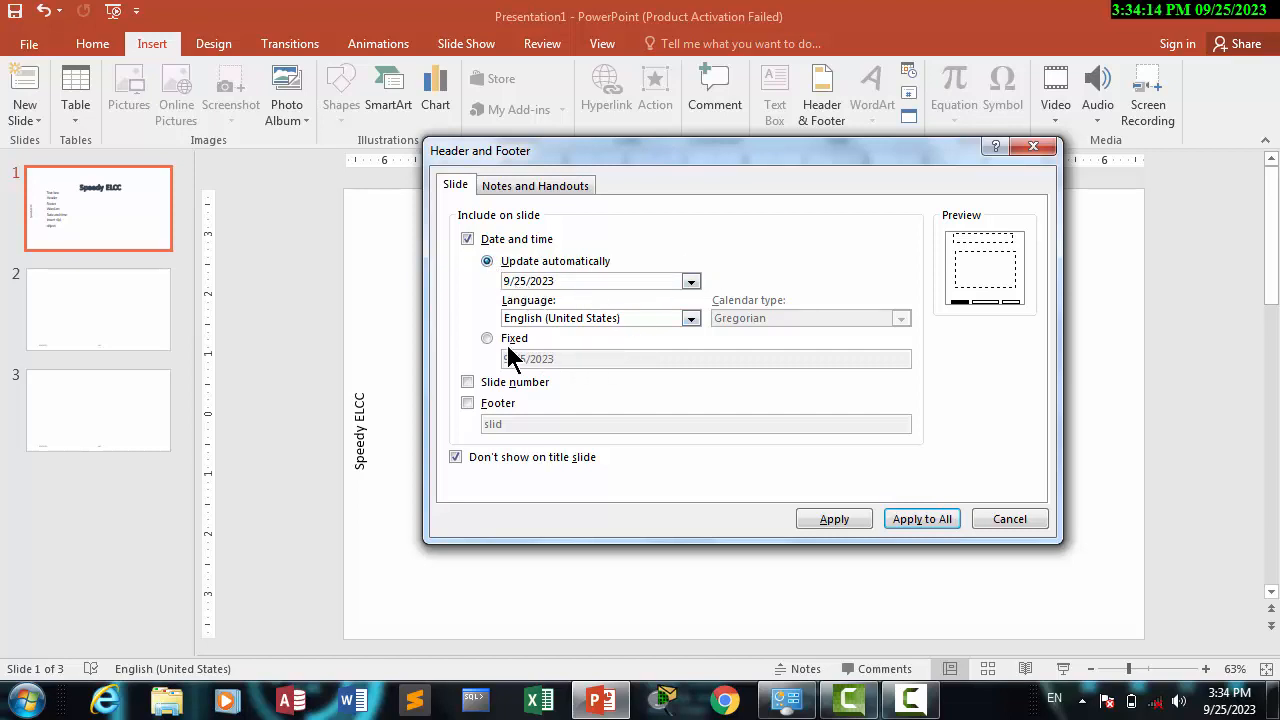
left_click(487, 338)
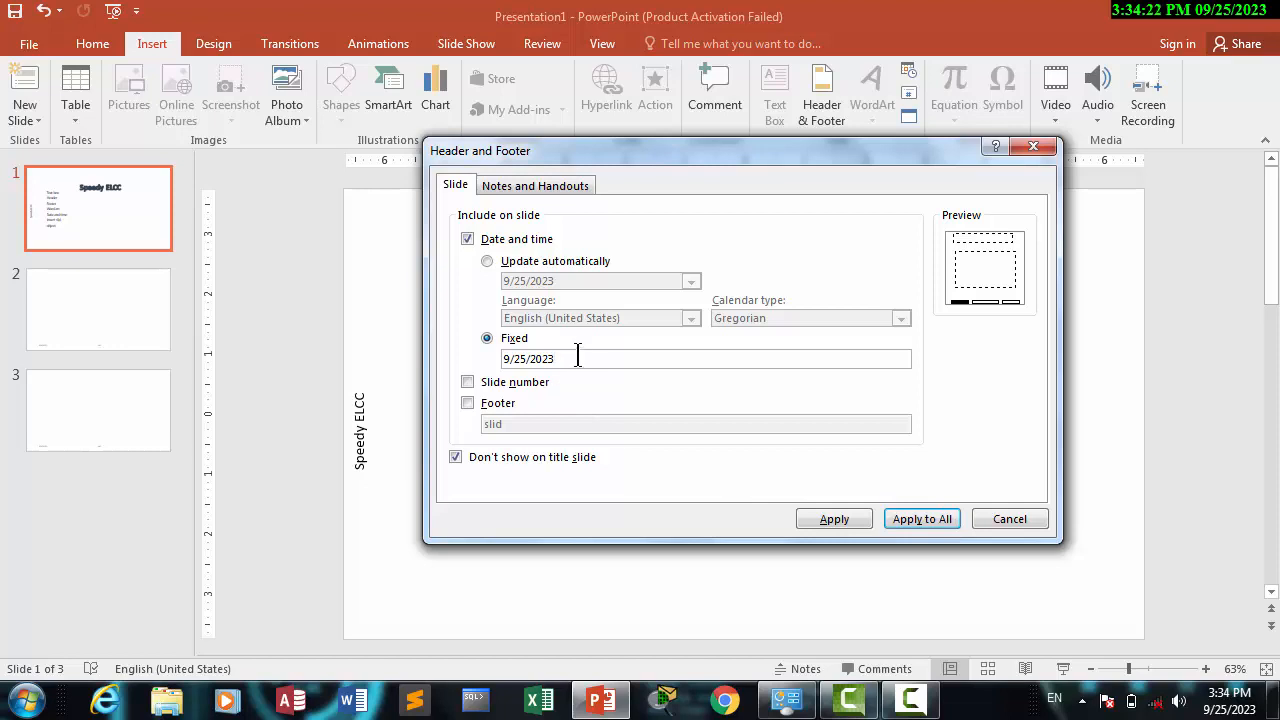
left_click(487, 260)
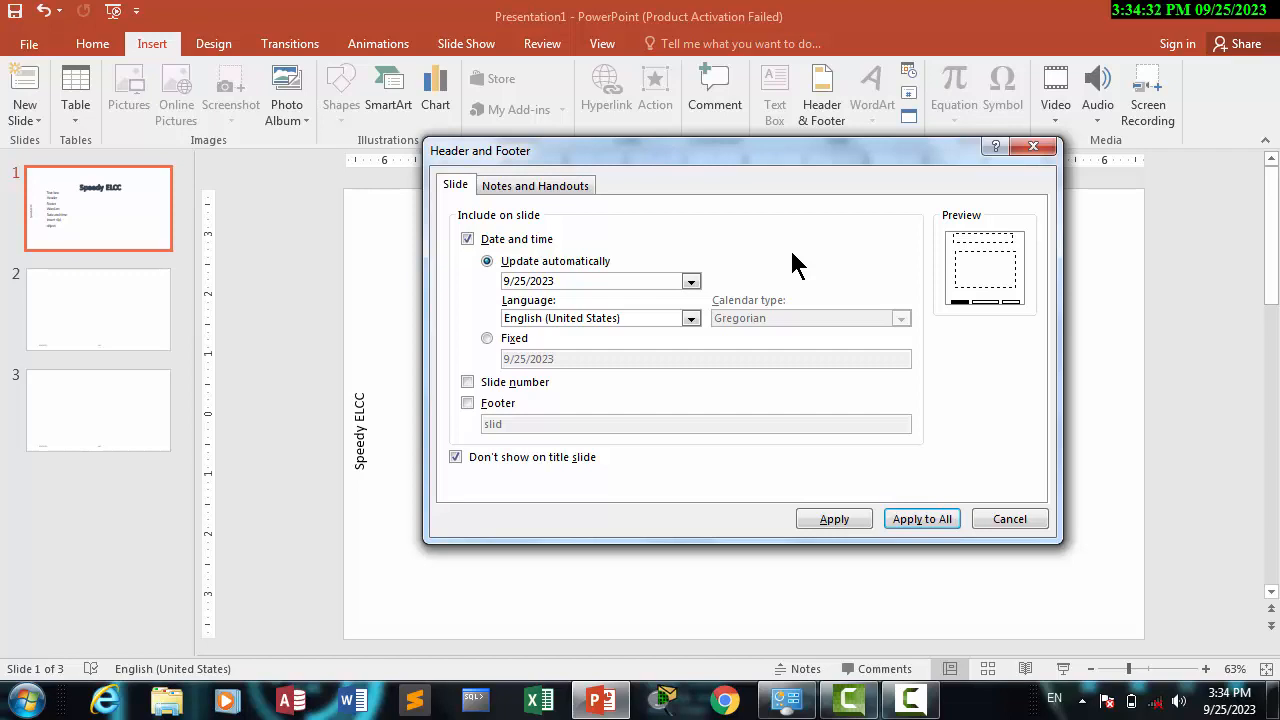
left_click(837, 522)
- Check the date placeholders at the bottom of slides 2 and 3
left_click(144, 322)
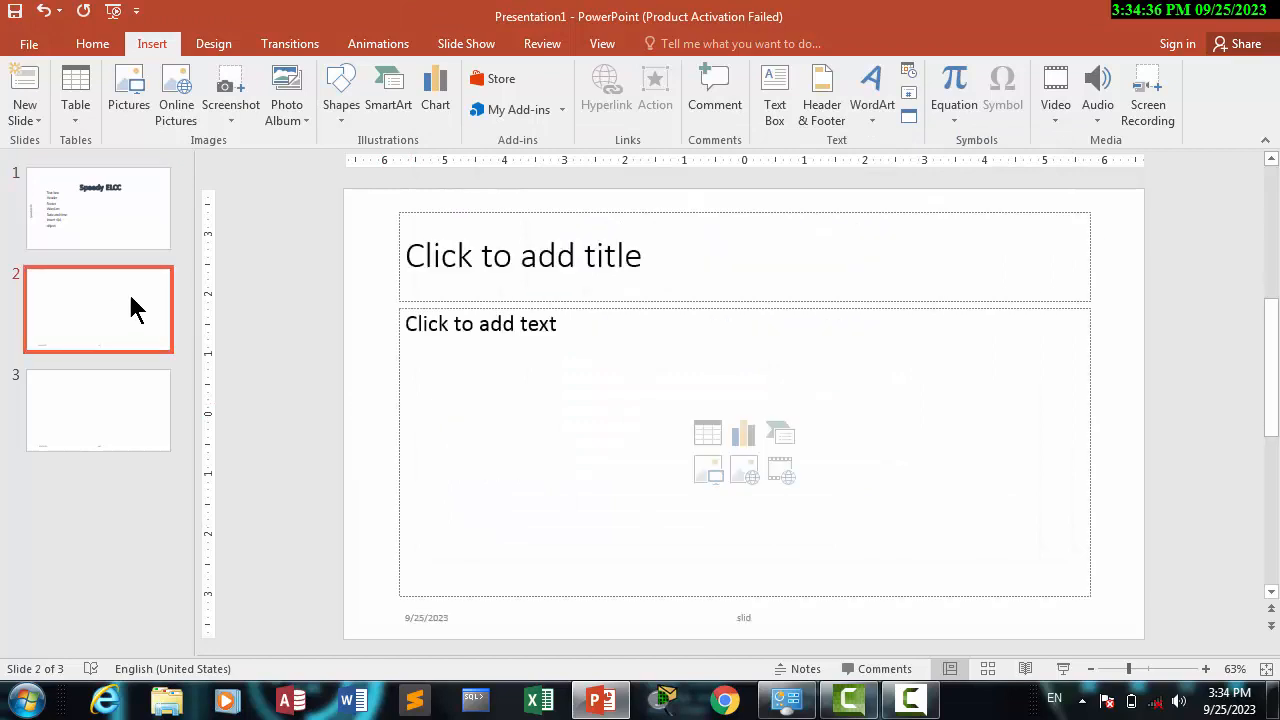
left_click(447, 617)
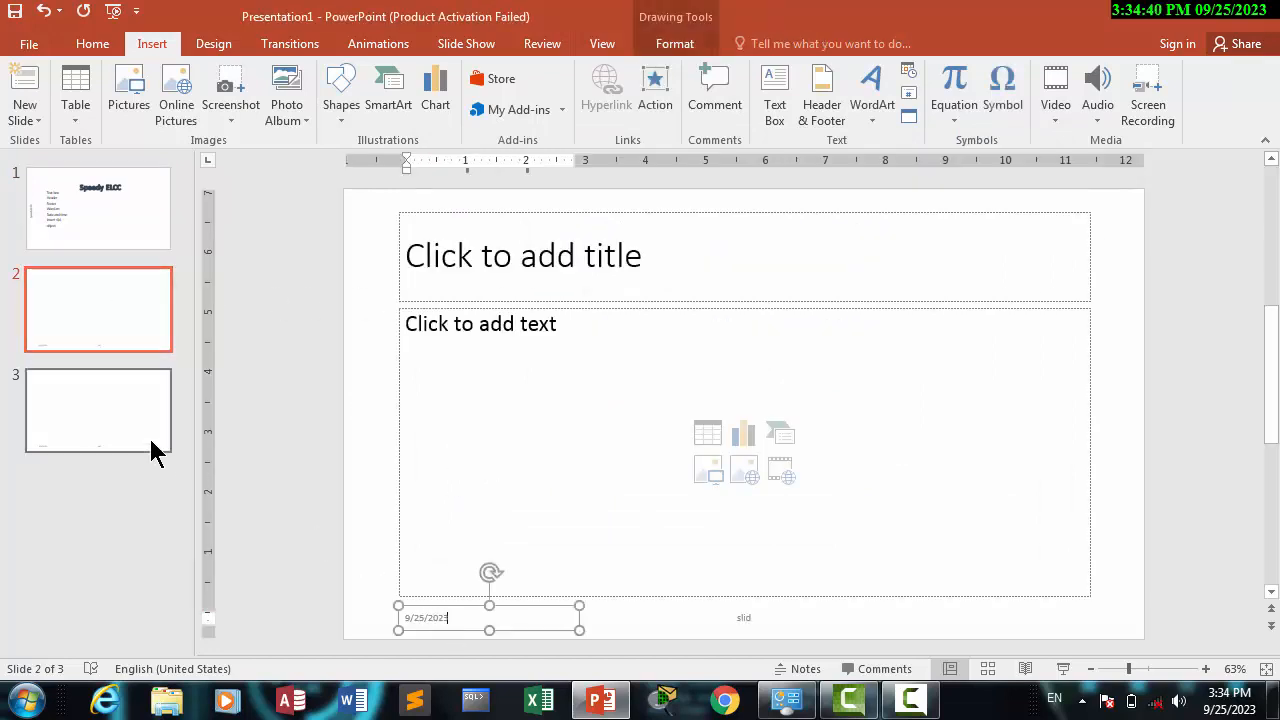
left_click(155, 450)
left_click(428, 617)
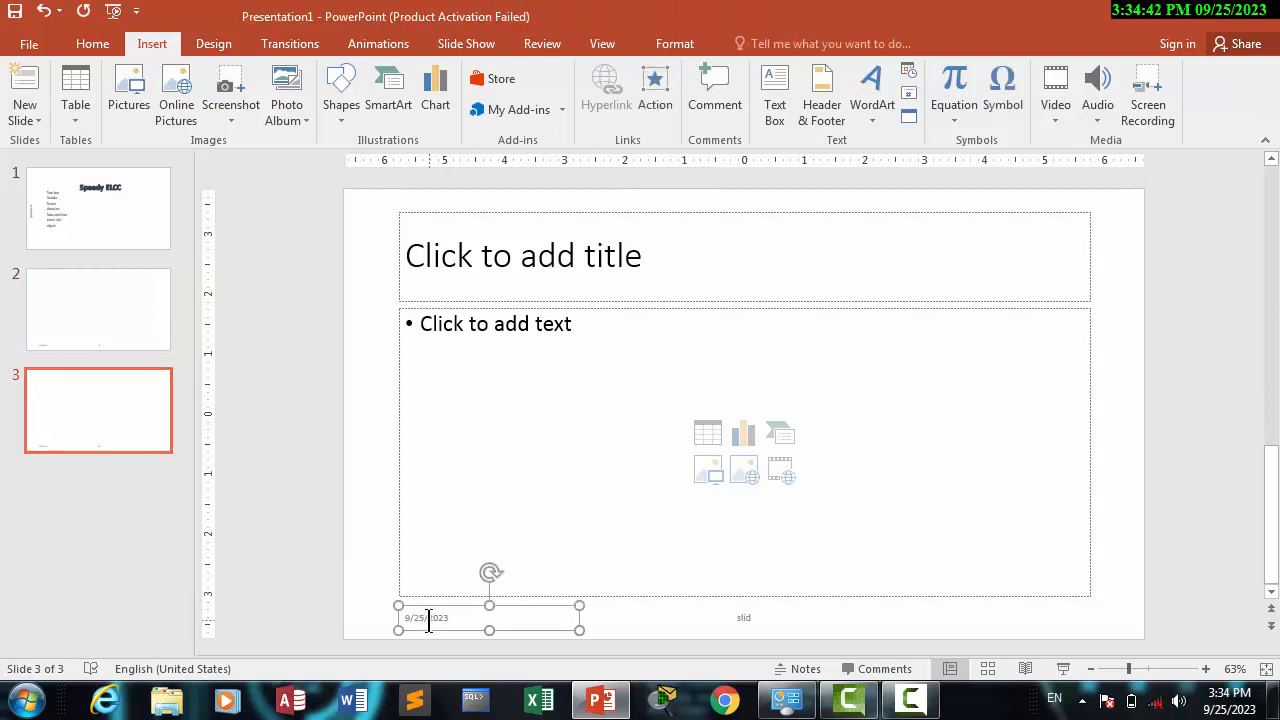
left_click(709, 371)
- Insert an automatically updating date and time in slide 2's content placeholder, using the 9/25/2023 3:34:51 PM format
left_click(77, 306)
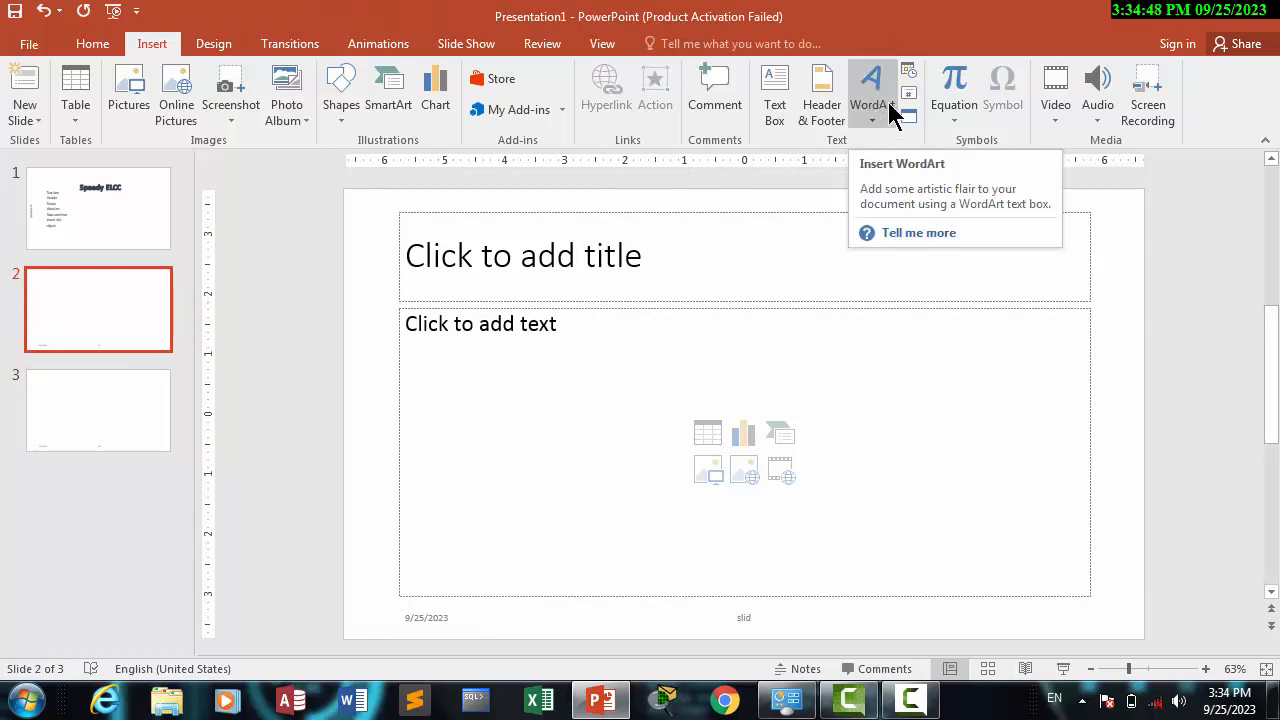
left_click(549, 334)
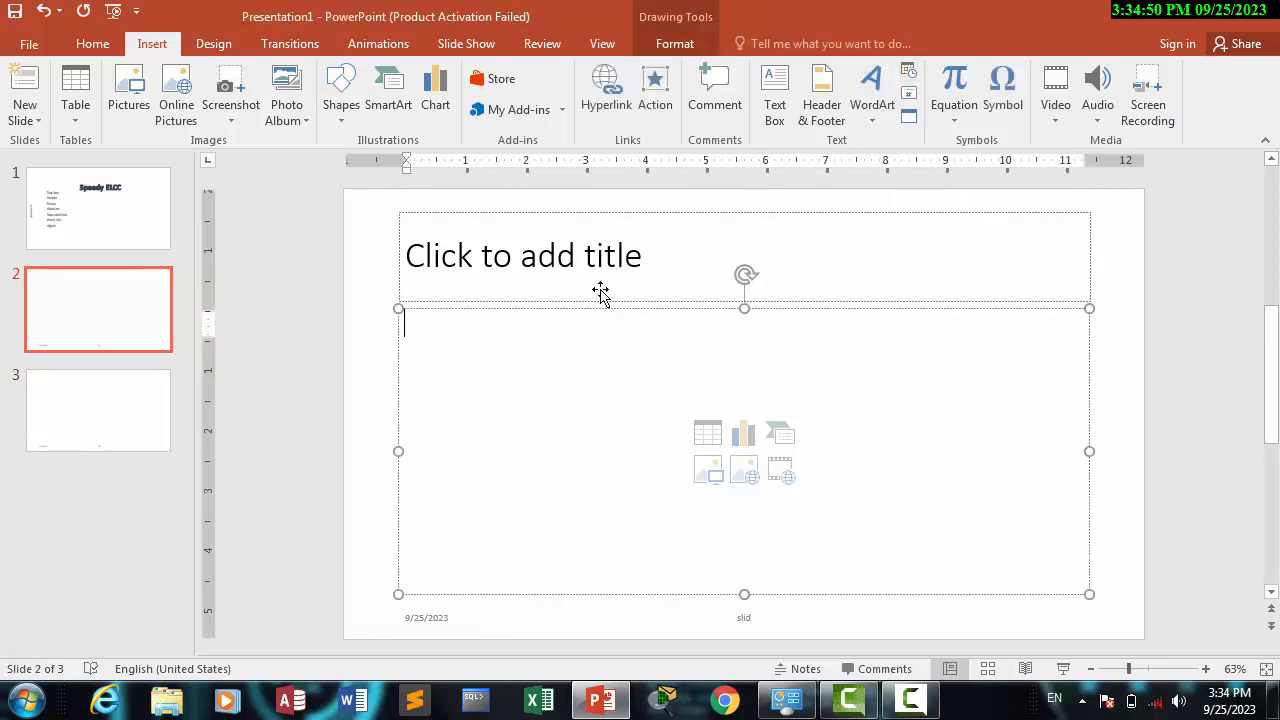
left_click(912, 72)
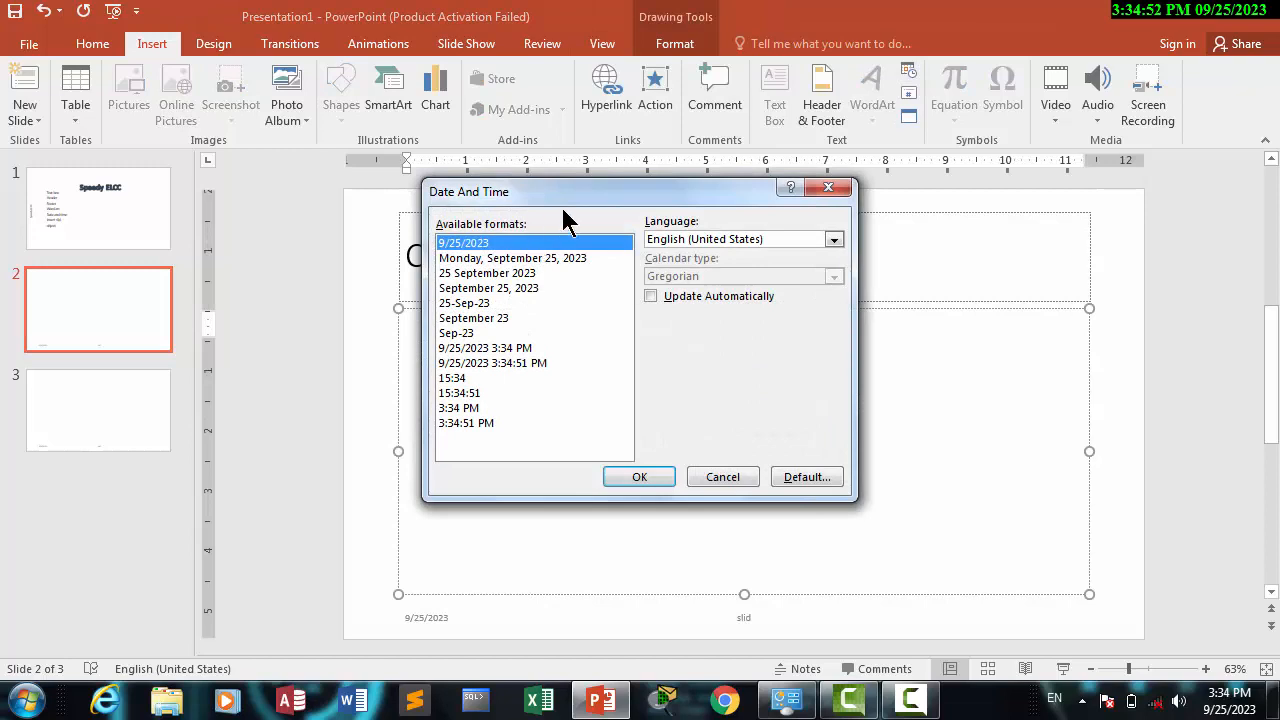
left_click_drag(605, 190, 684, 180)
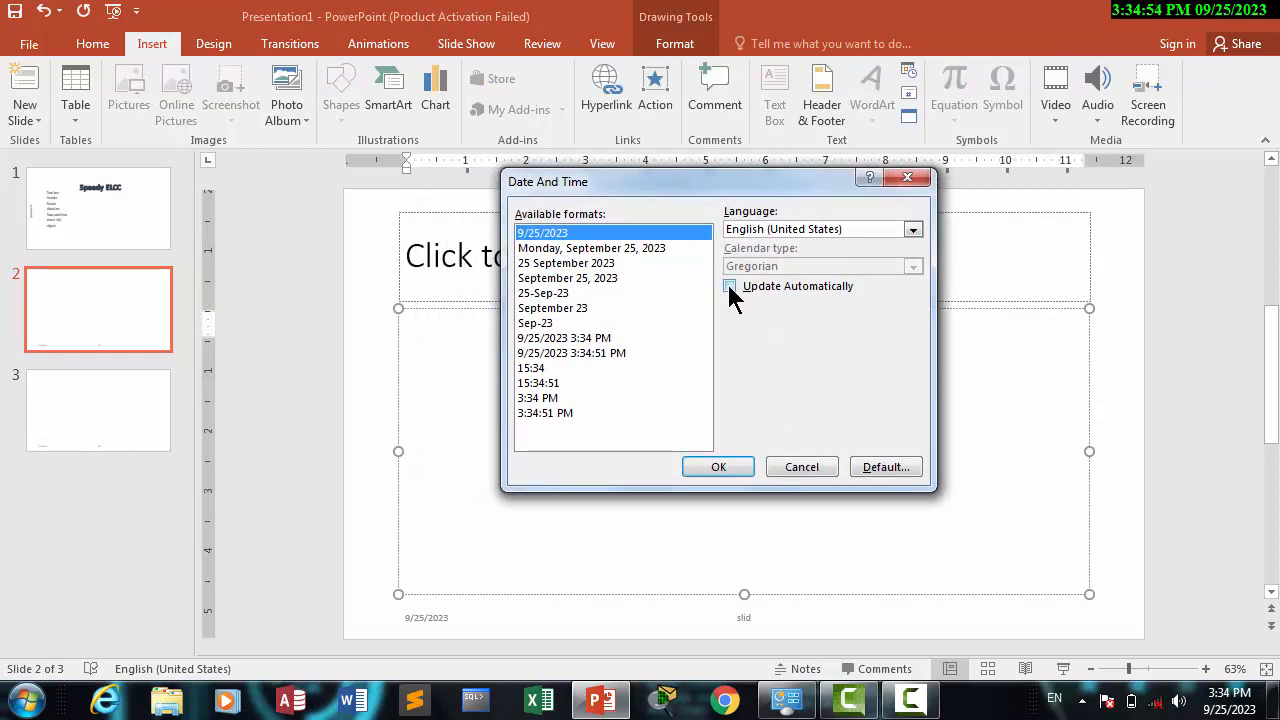
left_click(729, 285)
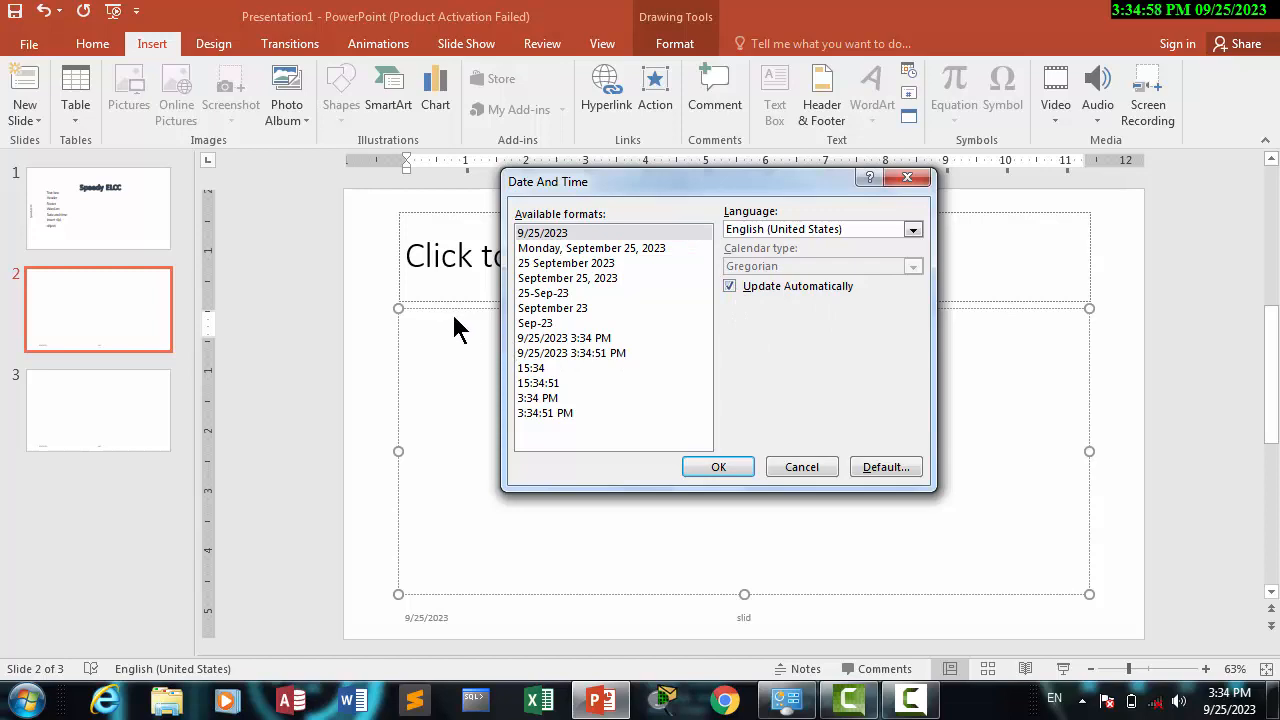
left_click(548, 237)
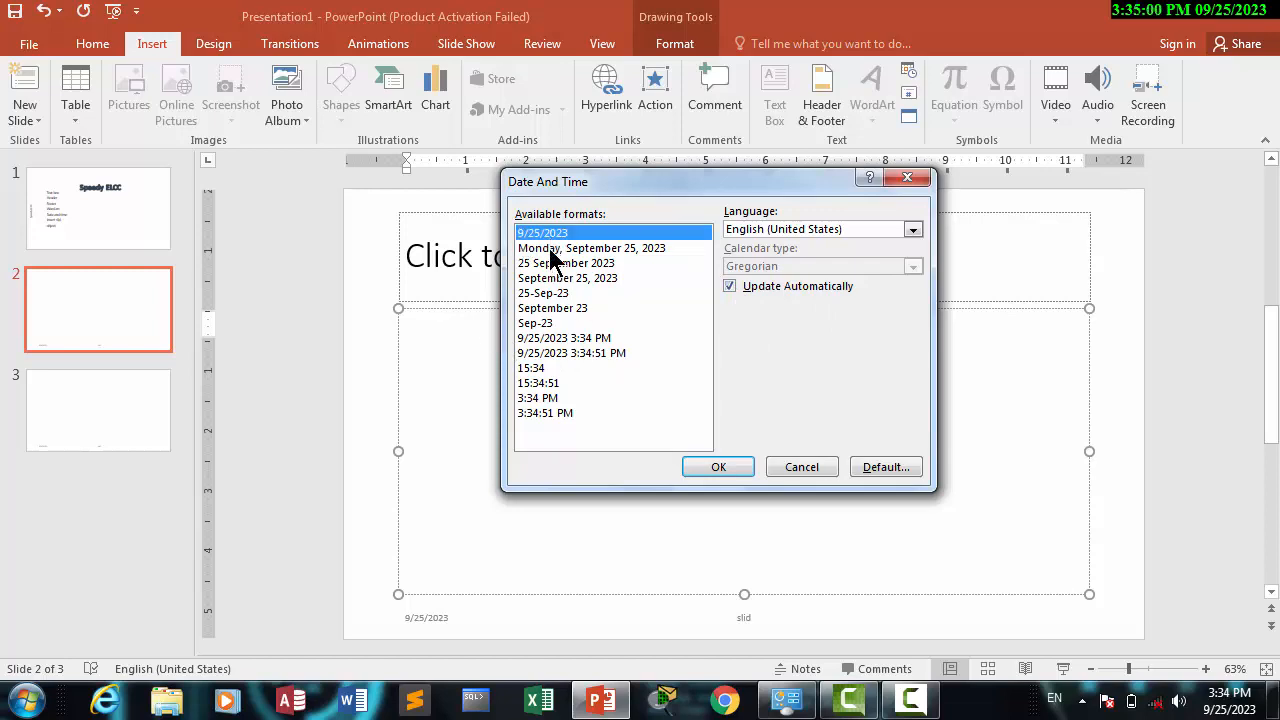
left_click(645, 247)
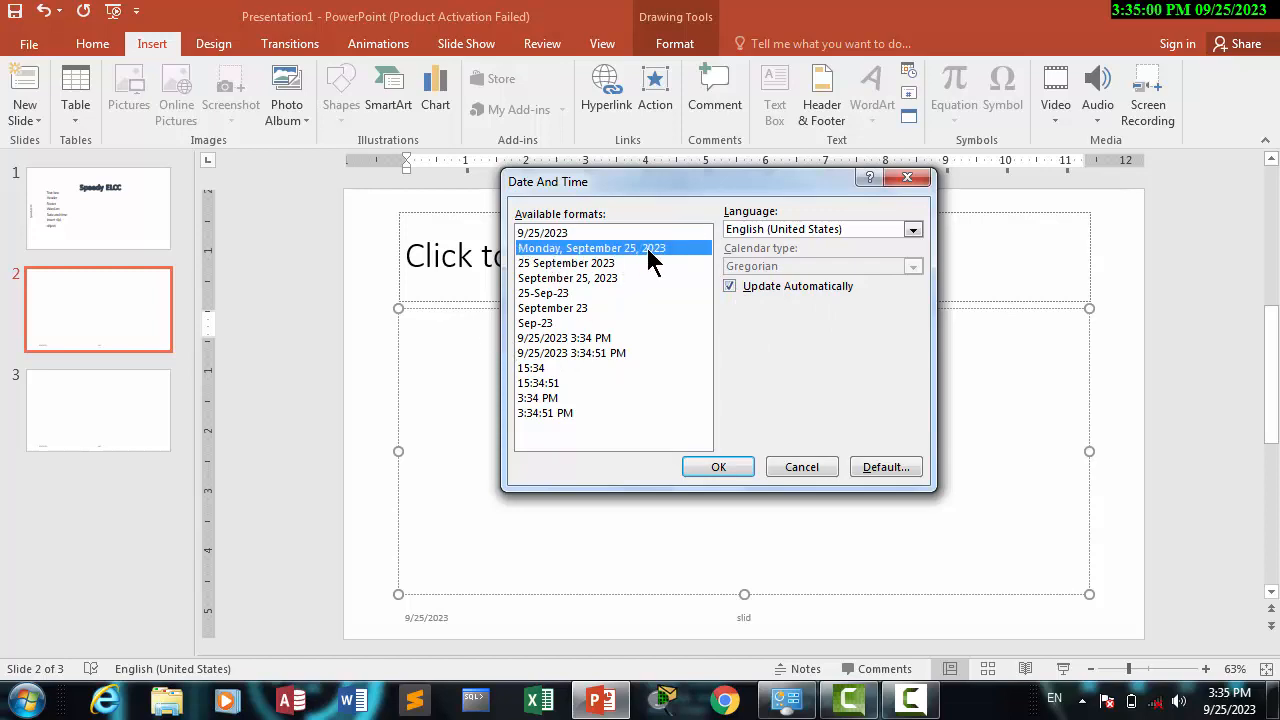
left_click(568, 353)
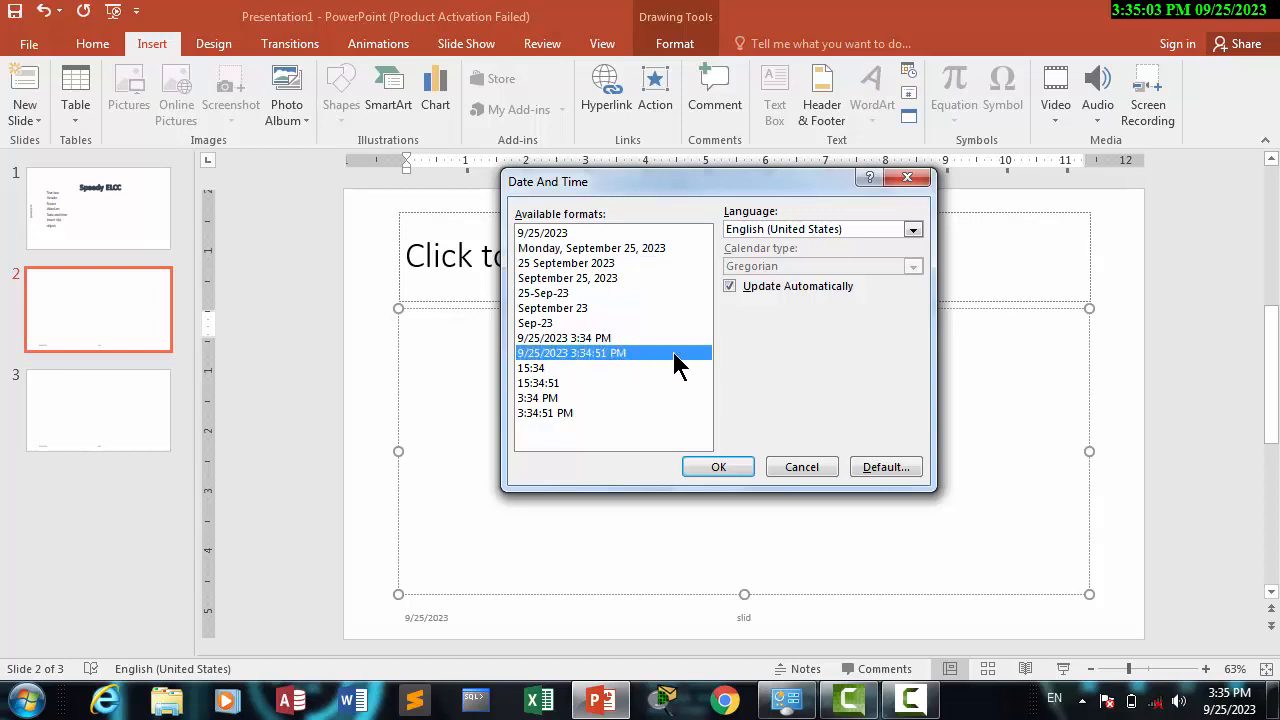
left_click(548, 234)
left_click(588, 352)
left_click(718, 467)
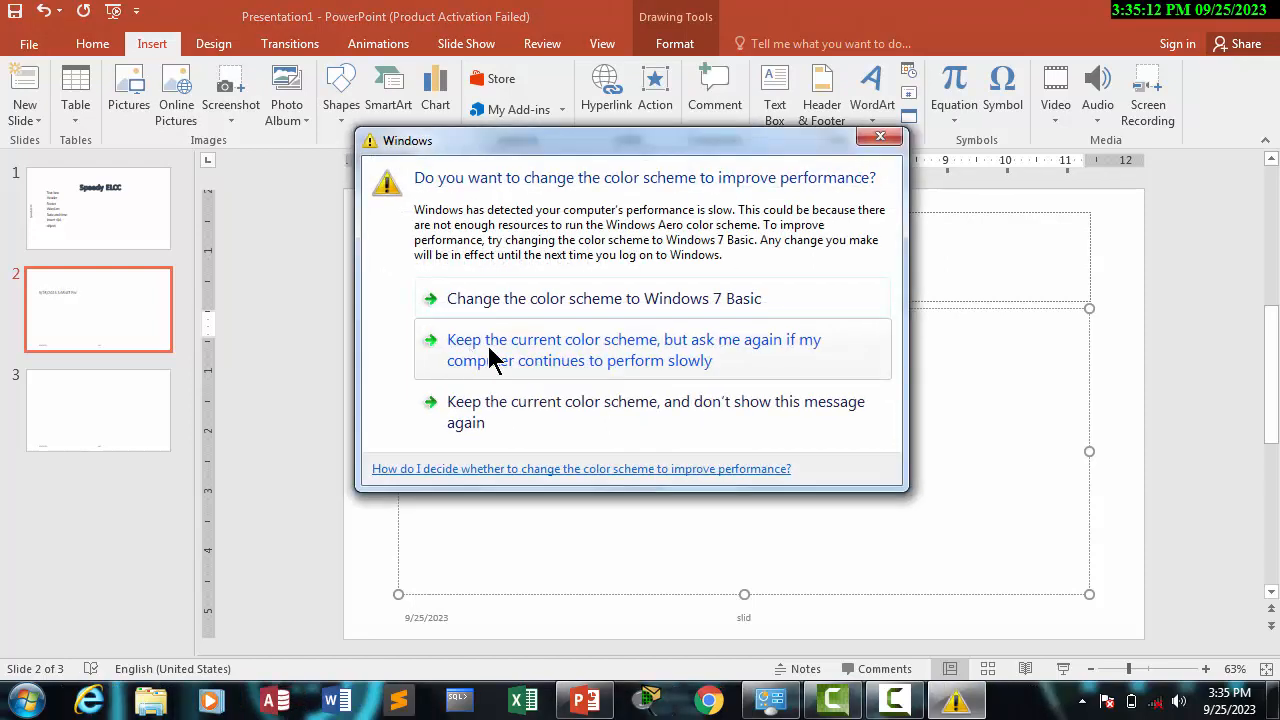
left_click(871, 143)
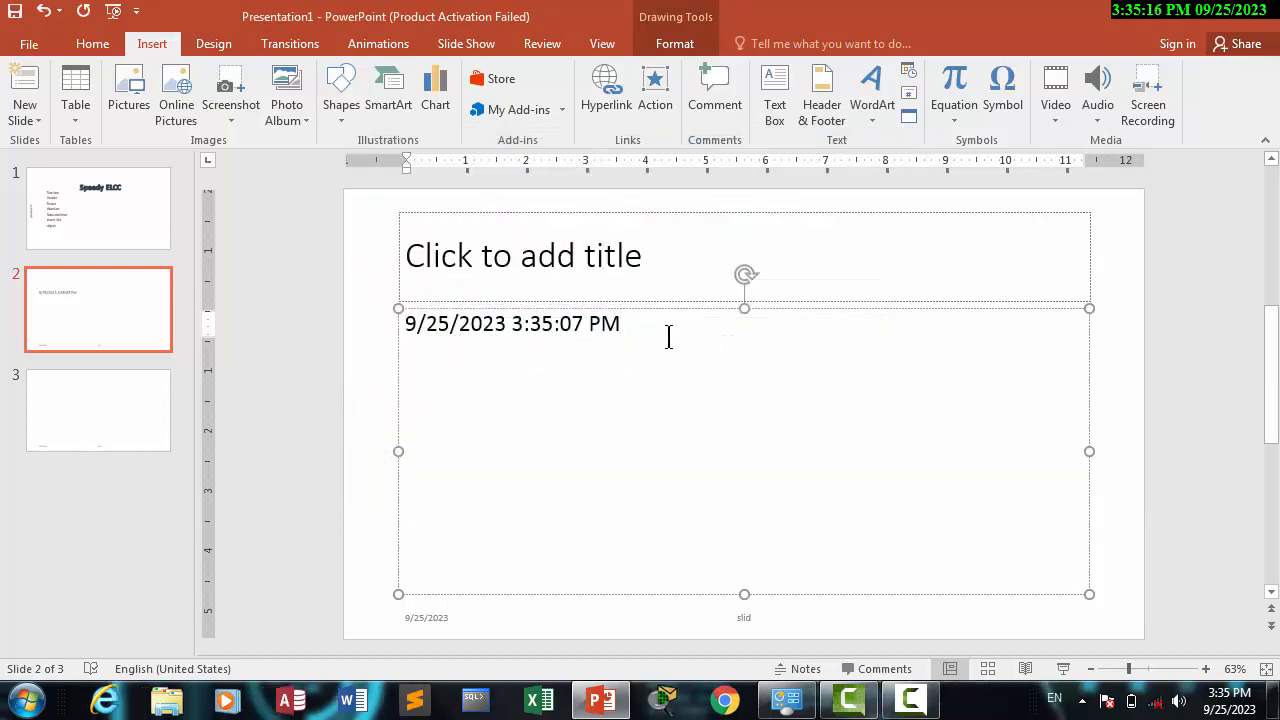
- Insert the date in the 9/25/2023 format on slide 2's second text line and start a new line below it
left_click(909, 72)
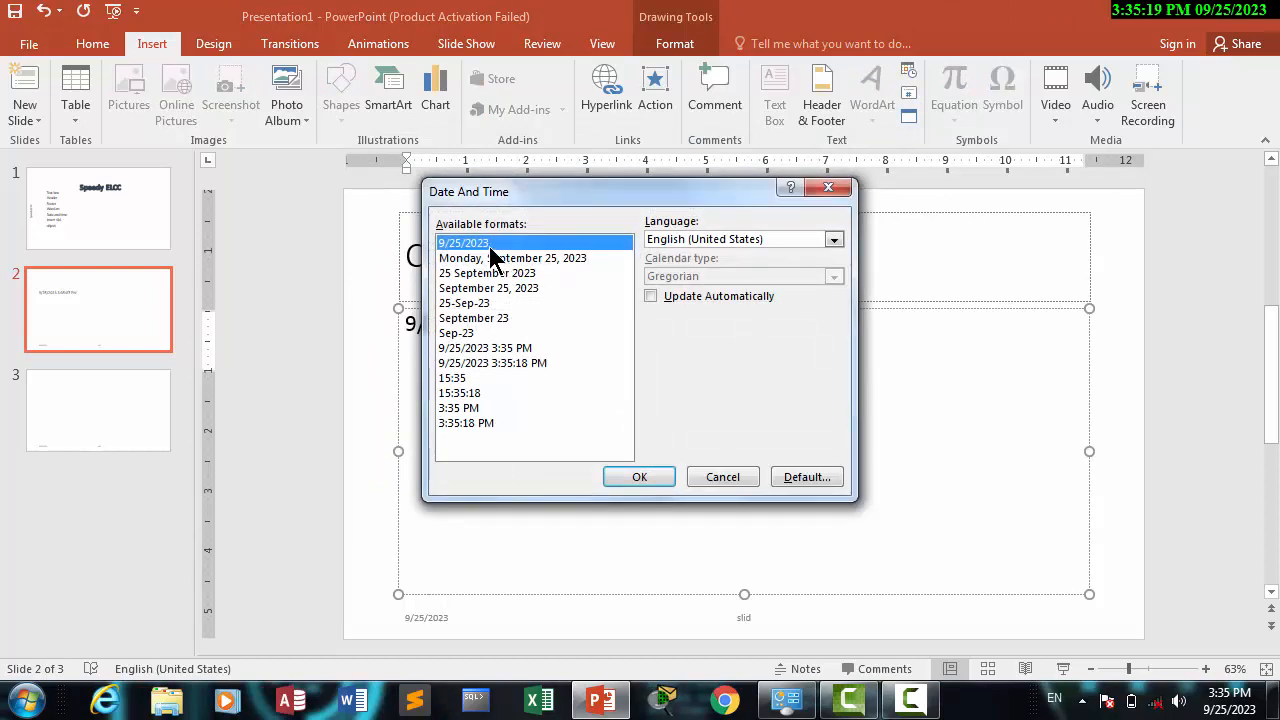
left_click(650, 480)
double_click(548, 372)
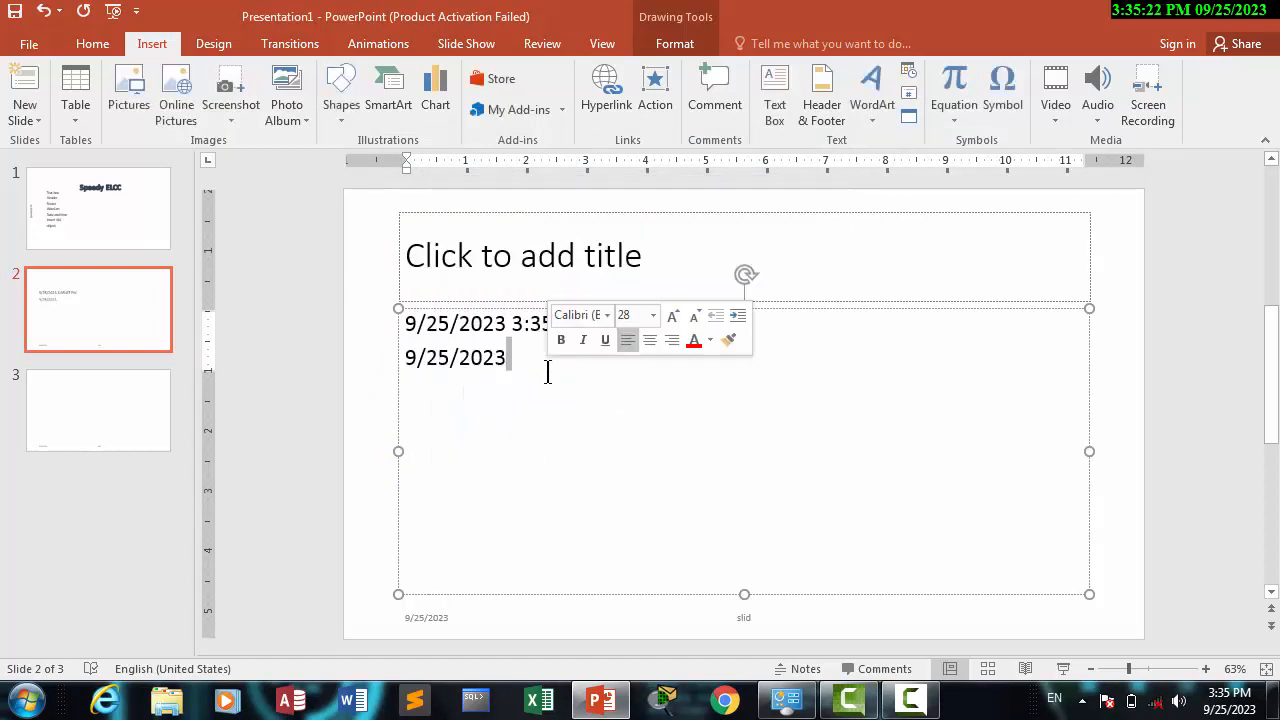
left_click(548, 372)
key("Return")
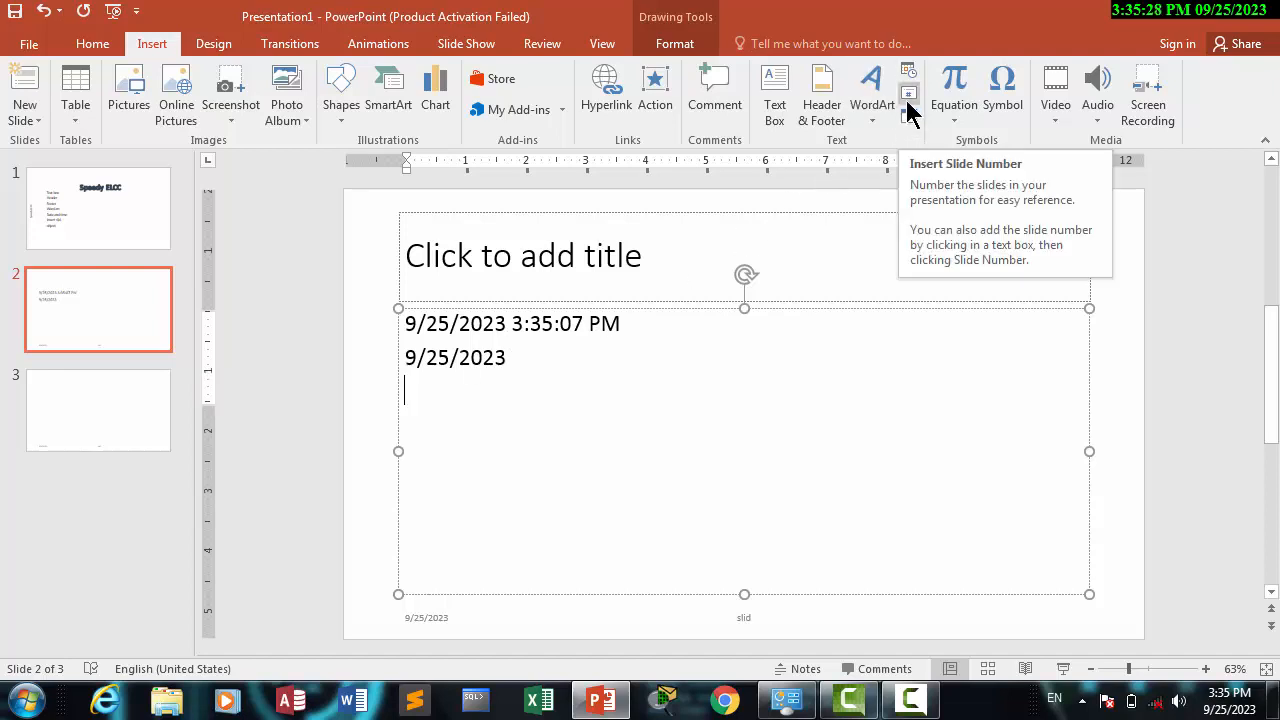
- Extend the "Insert slid" line on slide 1 to "Insert slid No" and enlarge the list's text placeholder downward
left_click(68, 217)
left_click(530, 480)
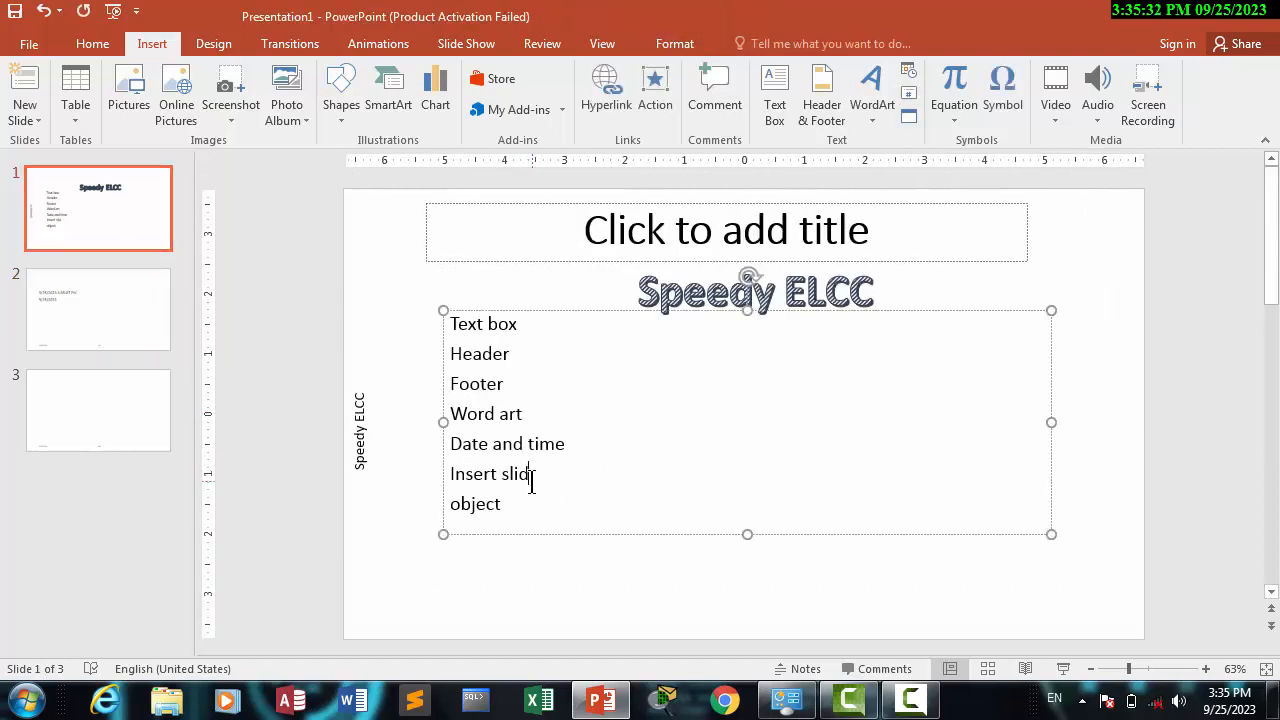
type("No")
left_click(500, 506)
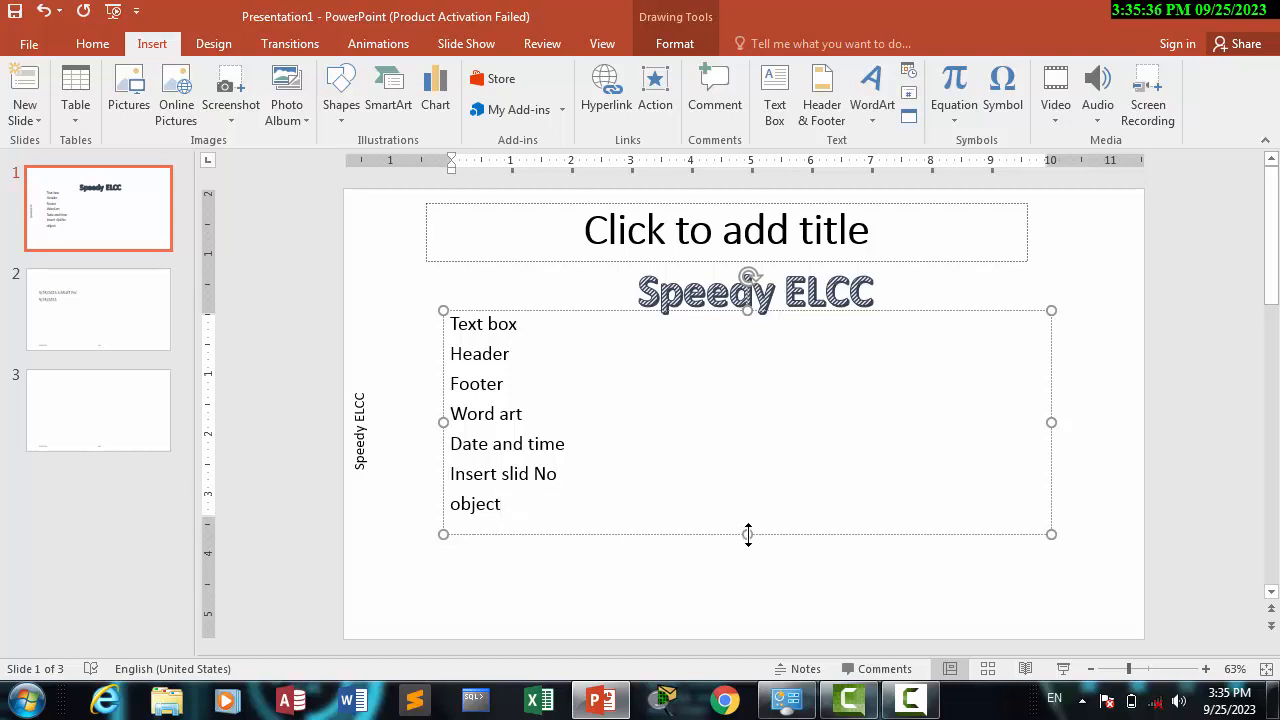
left_click_drag(747, 534, 747, 570)
left_click(324, 399)
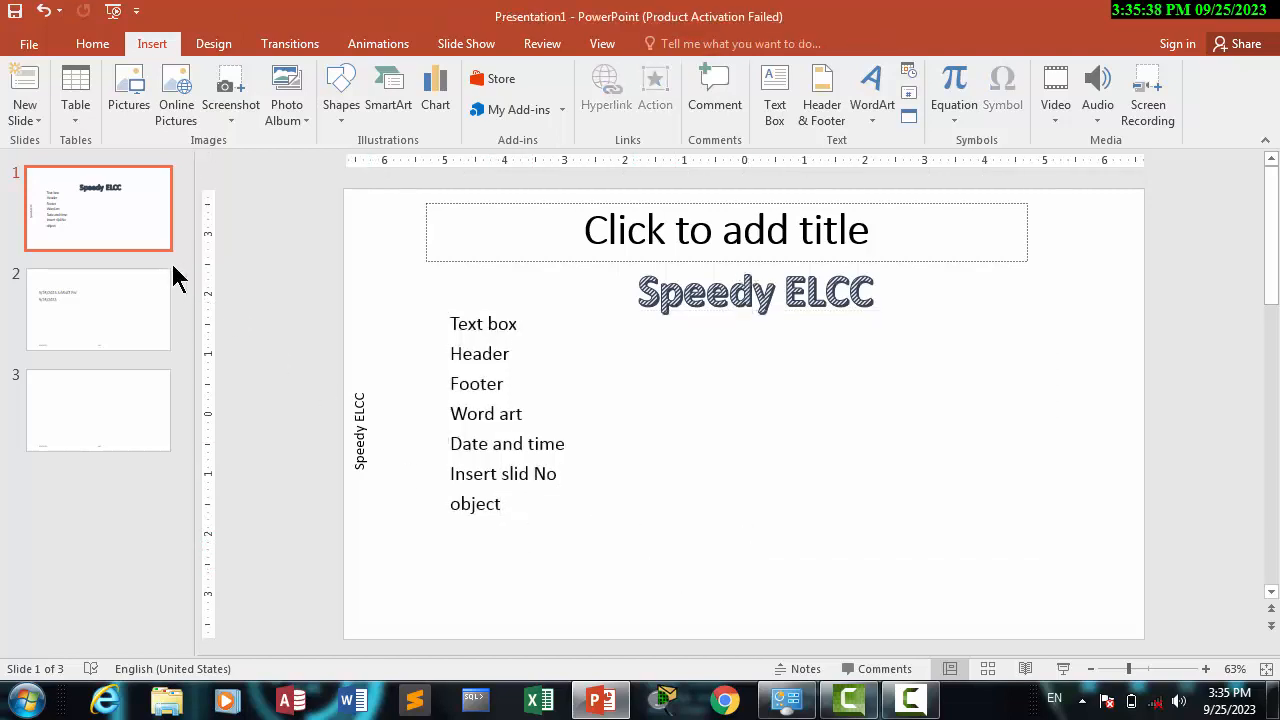
- Review the three slides, and insert the slide number field repeatedly after "object" on slide 1
left_click(127, 236)
left_click(94, 313)
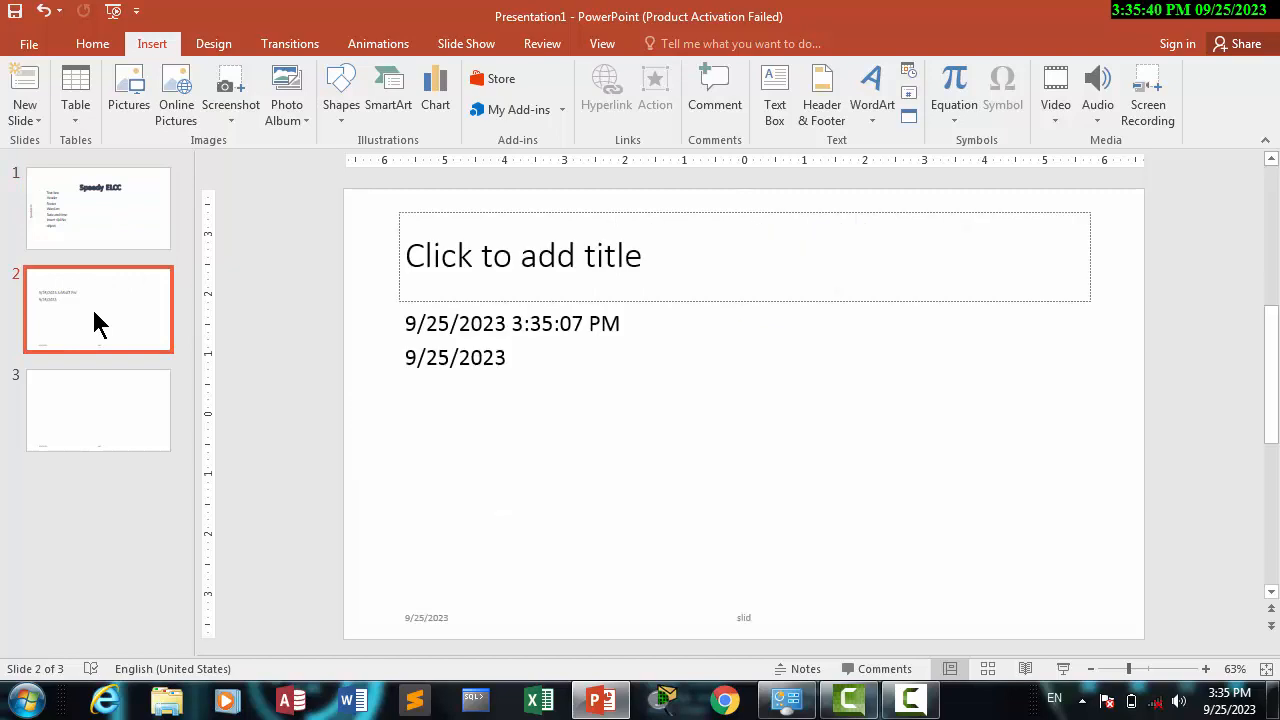
left_click(107, 400)
left_click(102, 212)
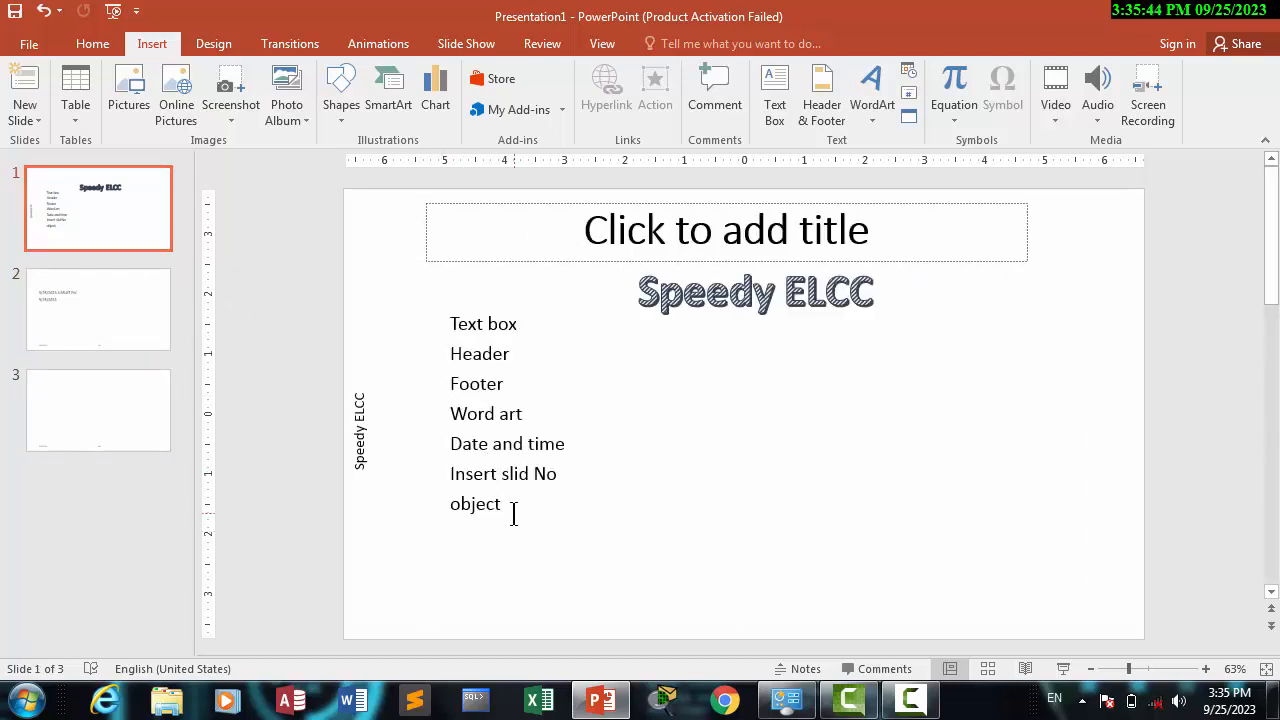
left_click(513, 513)
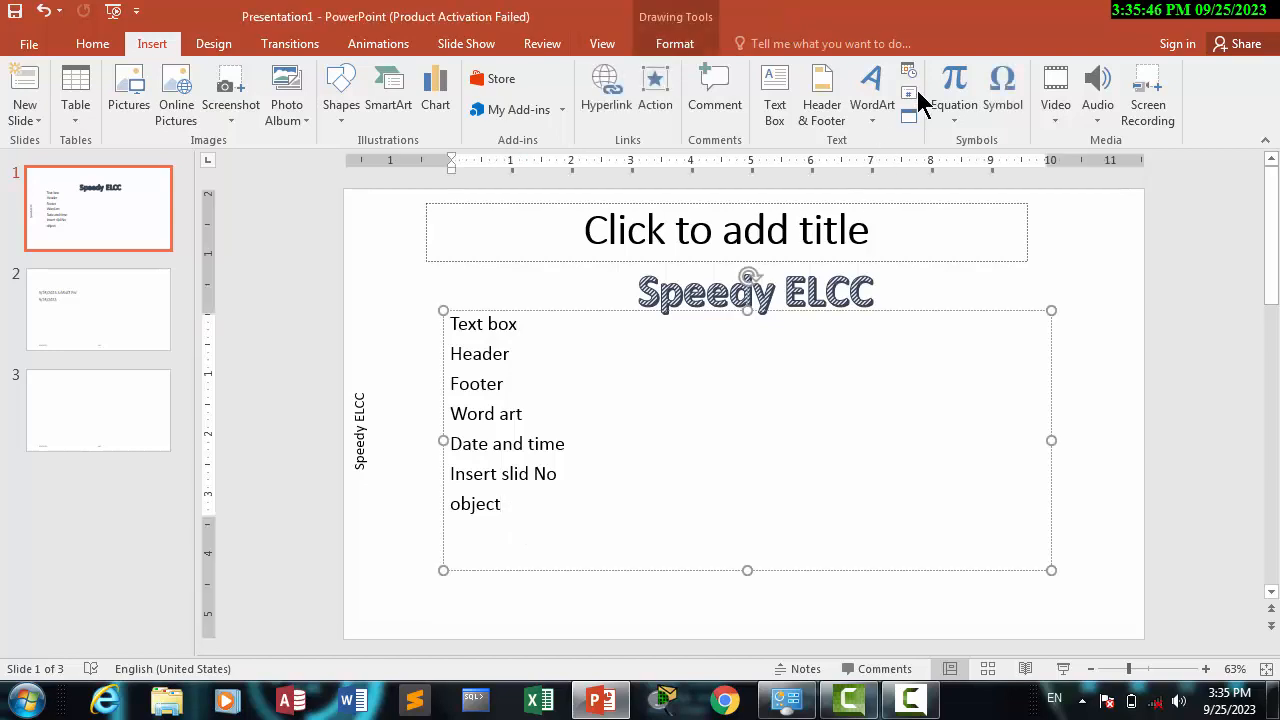
type("1111111111111")
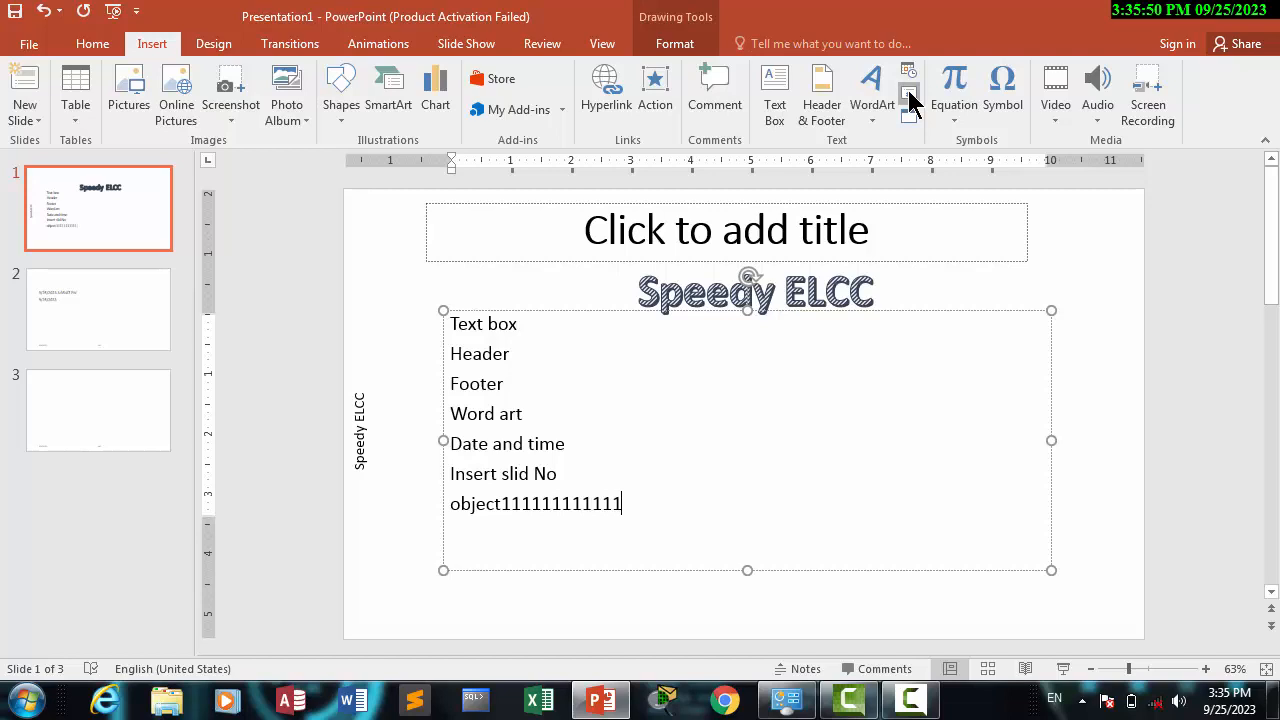
- Insert the slide number field nine times in a row on the third text line of slide 2
left_click(134, 309)
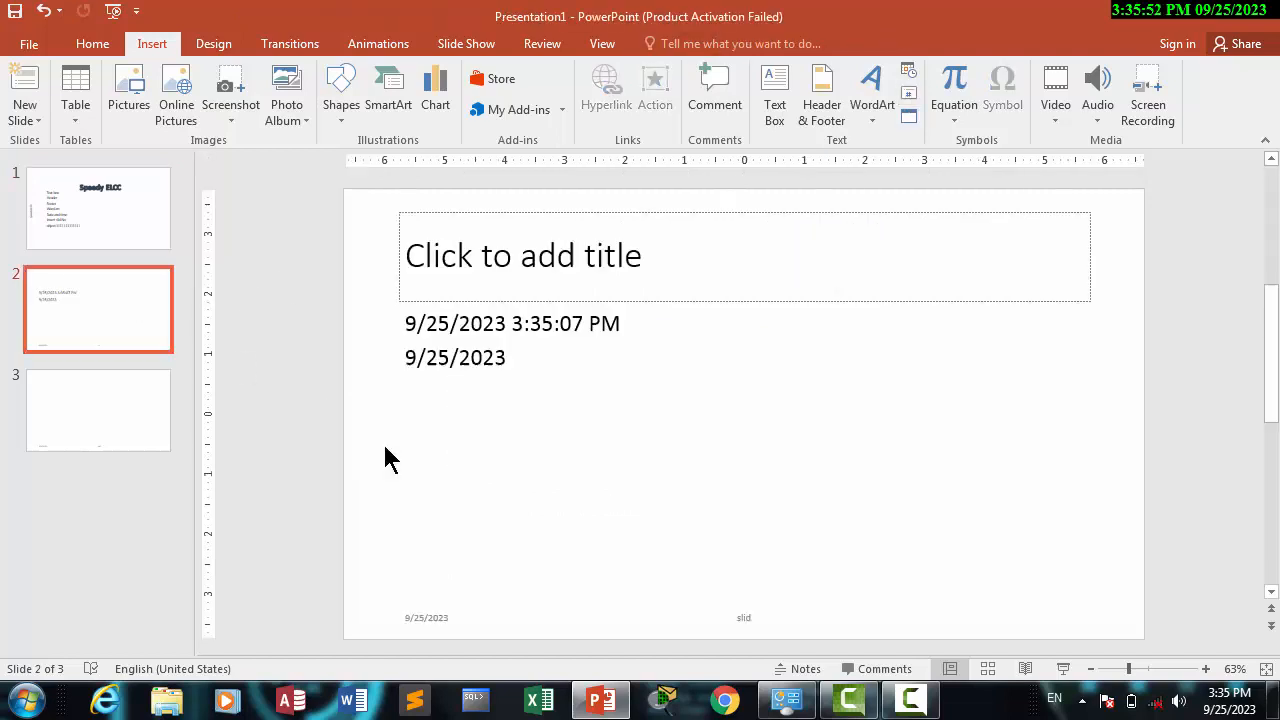
left_click(520, 383)
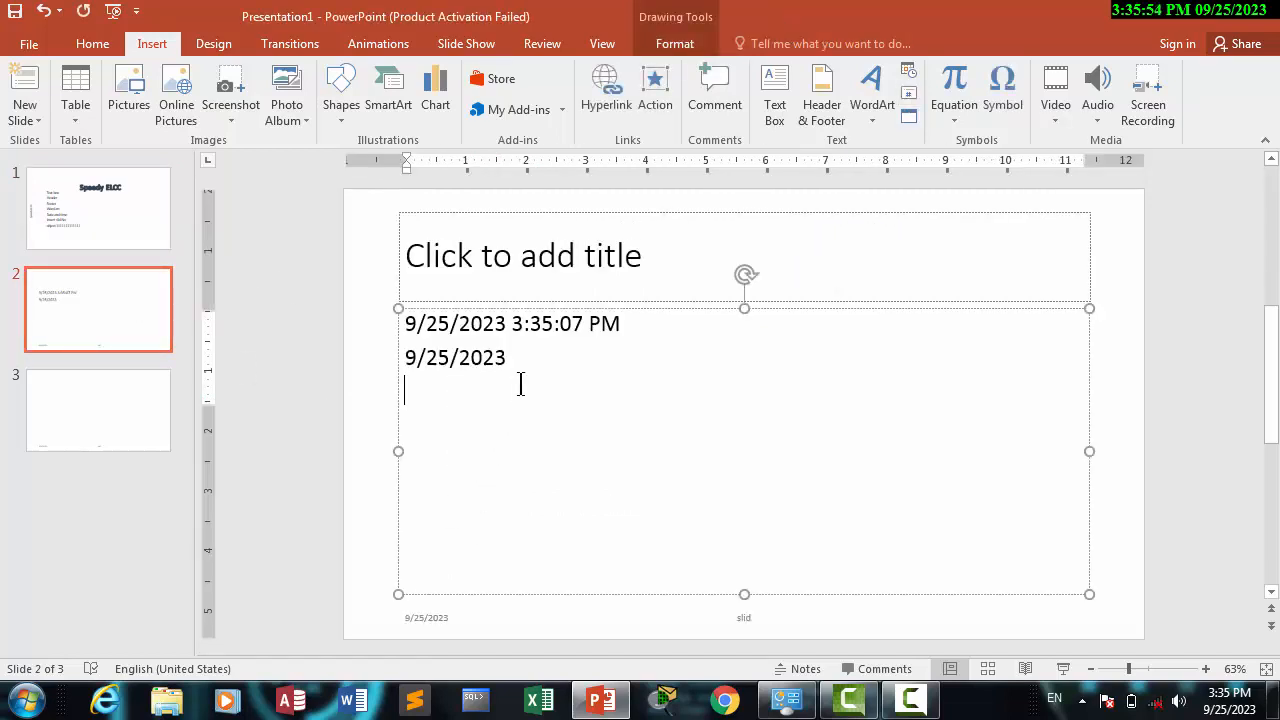
type("222222222")
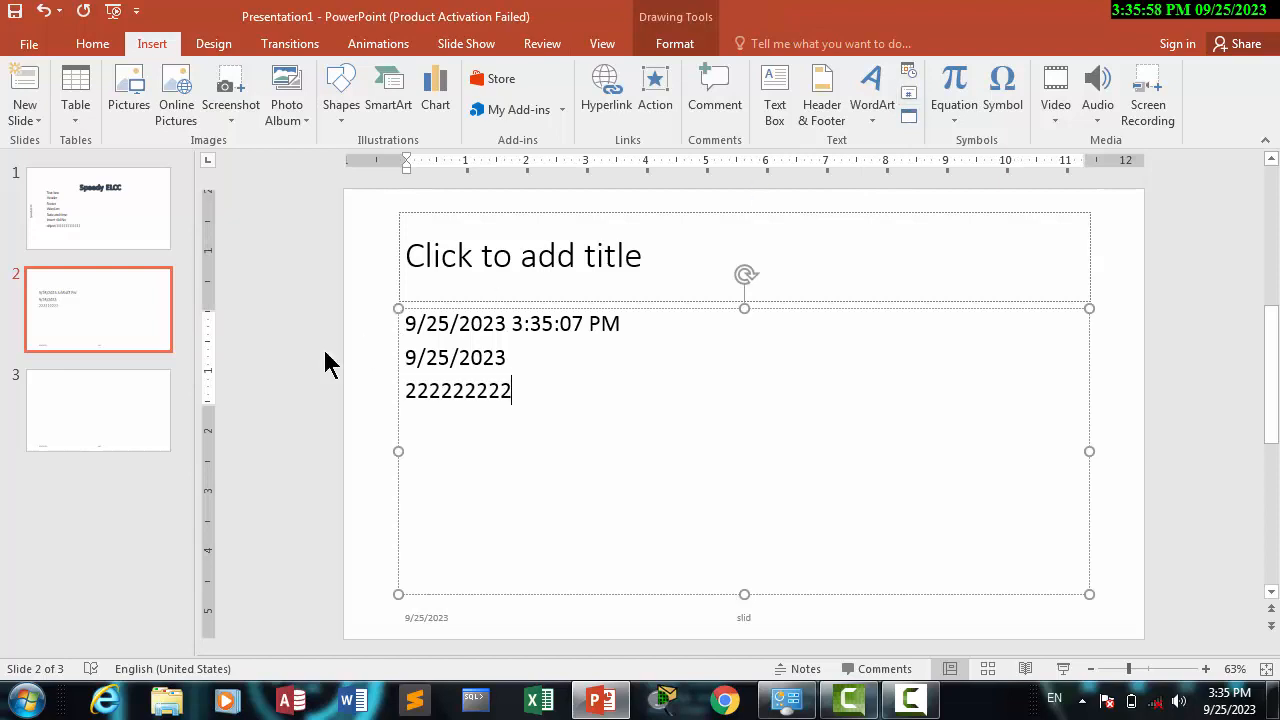
- Insert the slide number field nine times in a row in slide 3's content placeholder
left_click(77, 426)
left_click(533, 334)
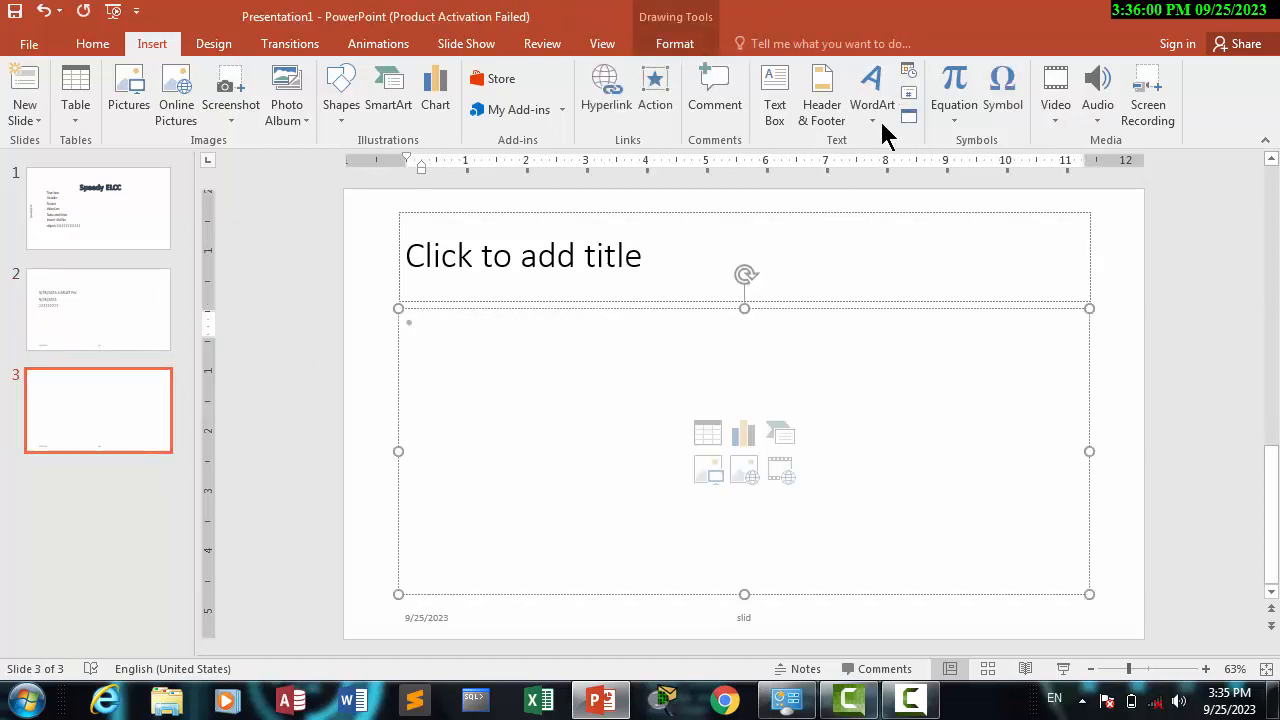
type("33333")
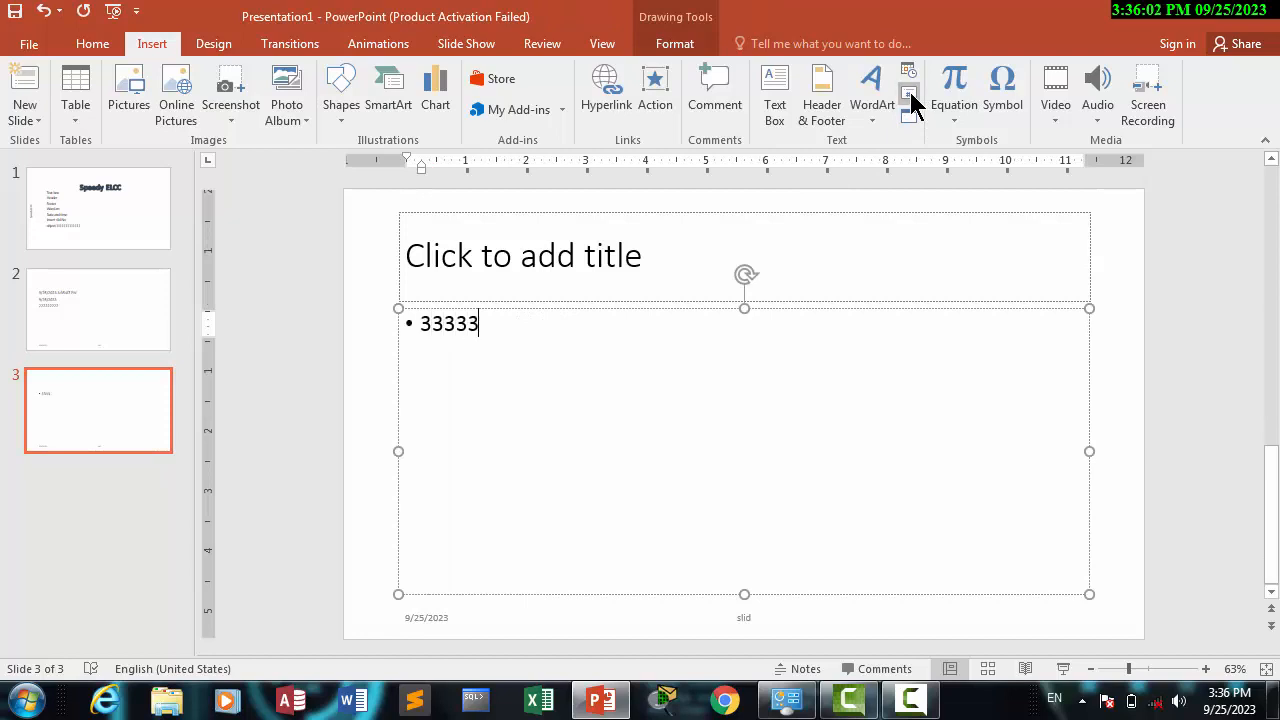
type("3333")
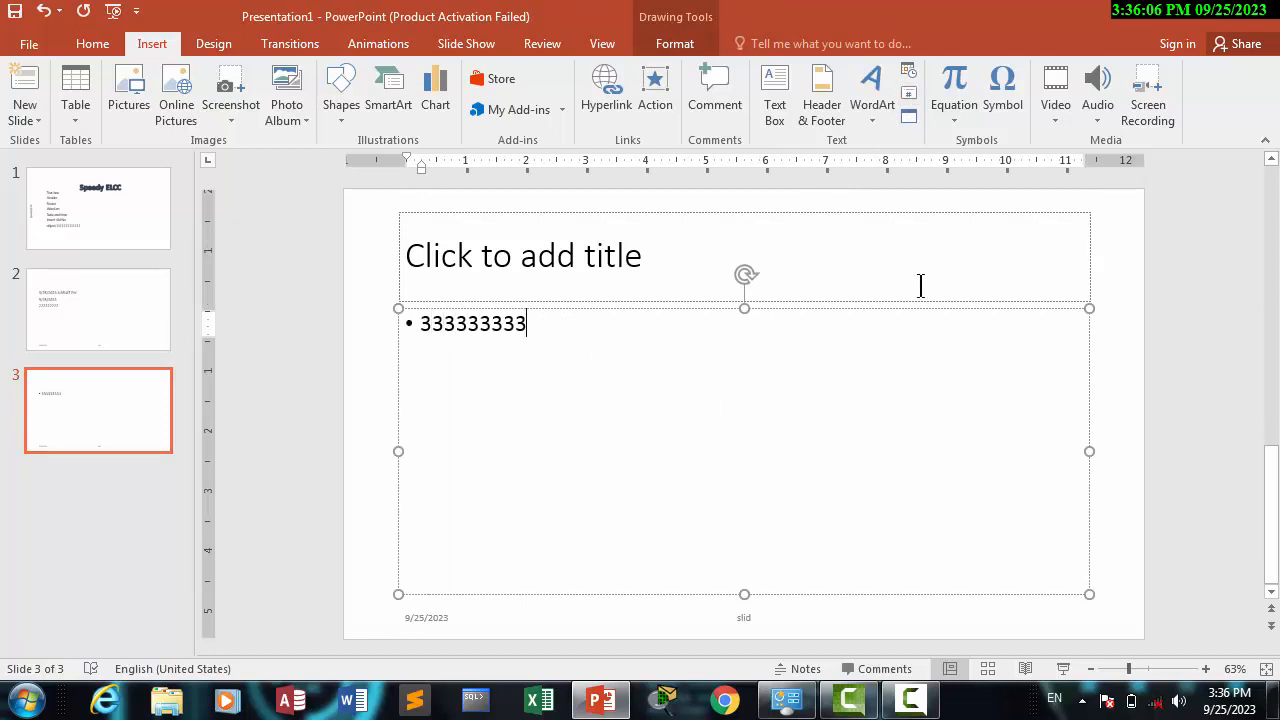
- Insert a new Microsoft Excel Chart object on slide 3, displayed as an icon
left_click(908, 118)
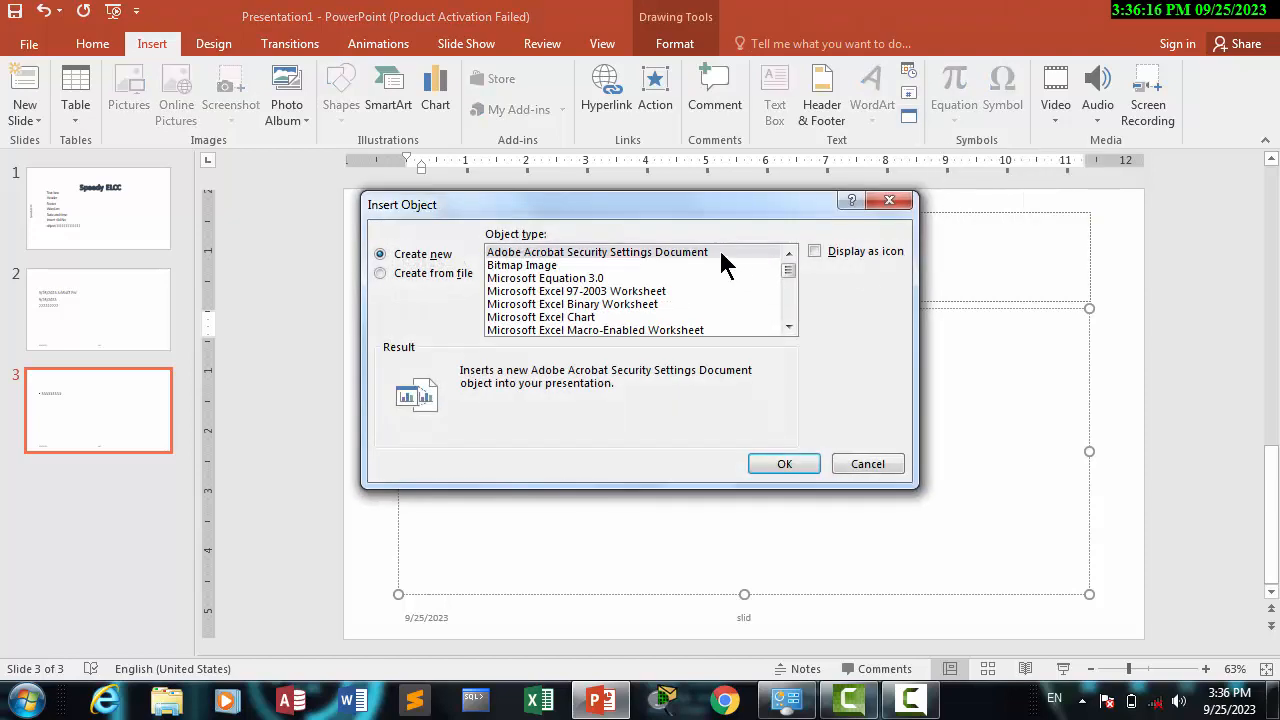
left_click_drag(694, 210, 773, 227)
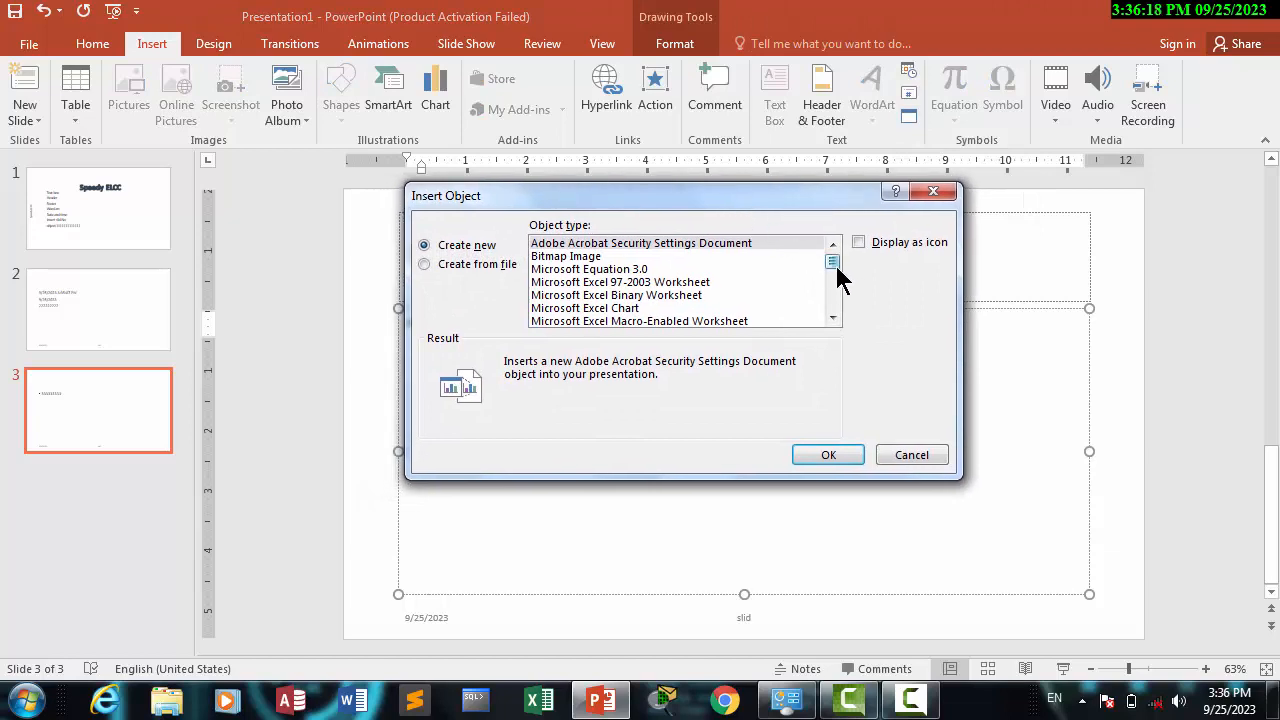
left_click_drag(832, 263, 832, 270)
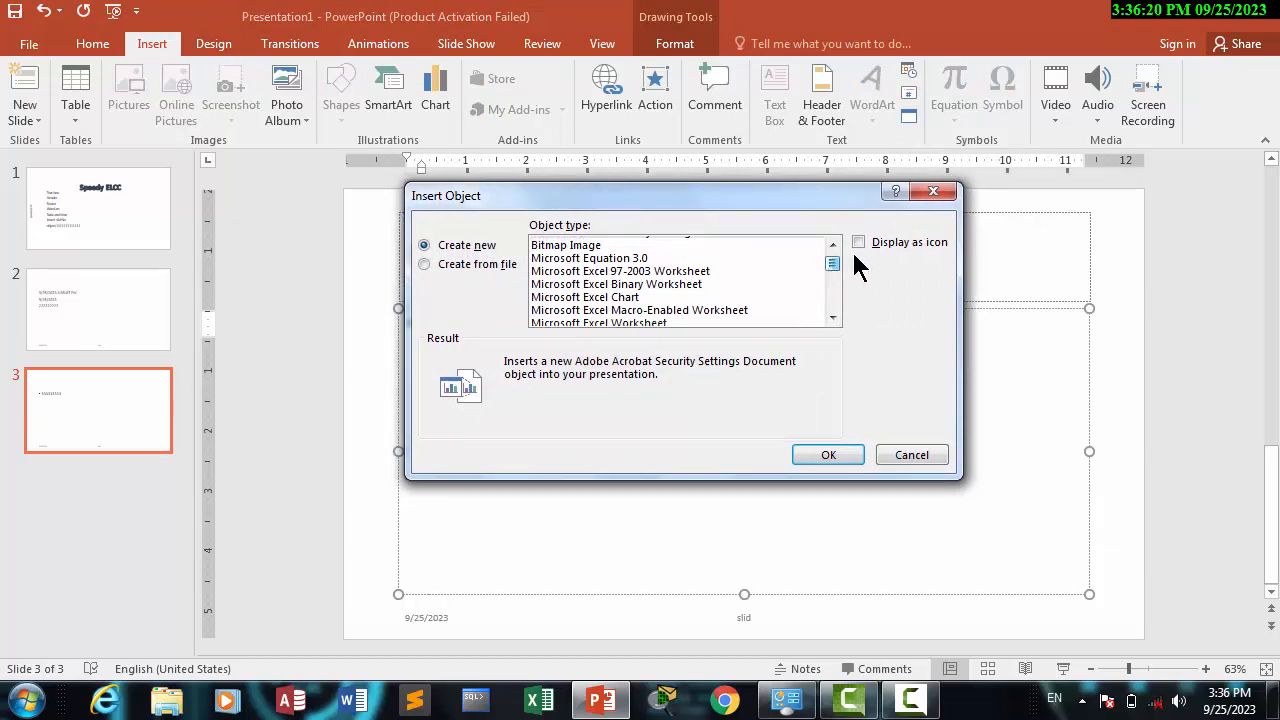
left_click(859, 242)
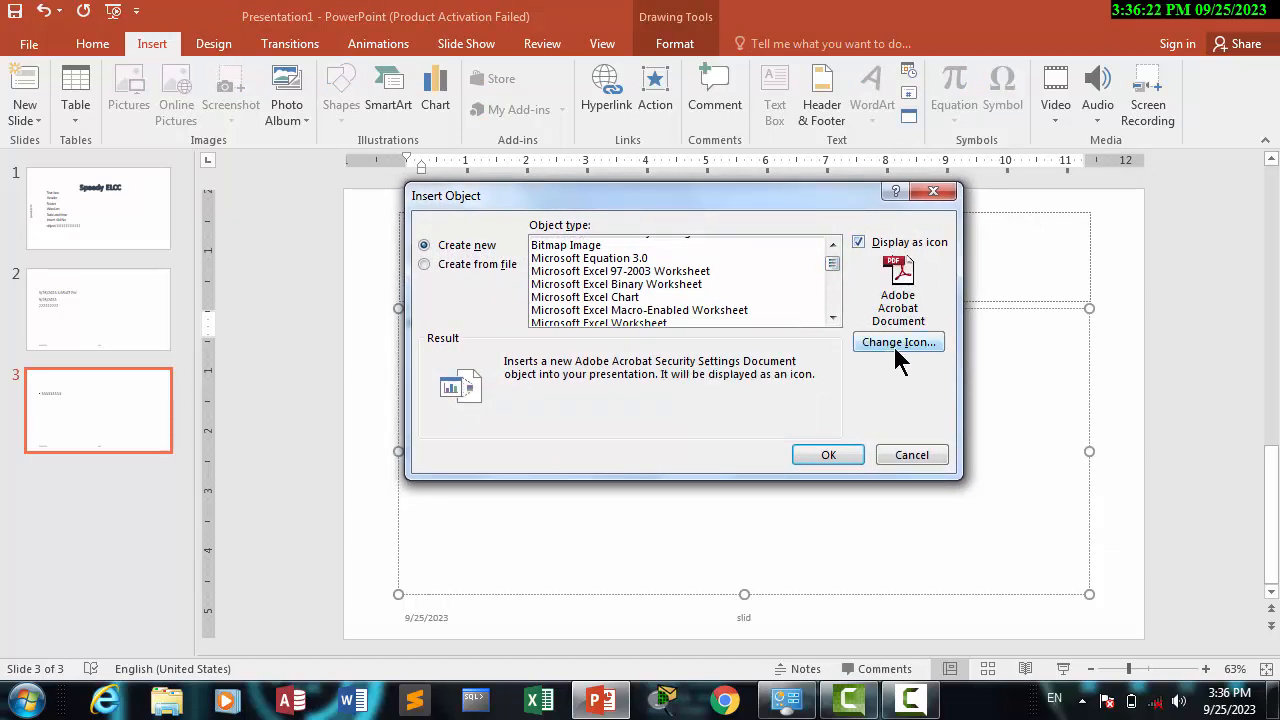
left_click(643, 272)
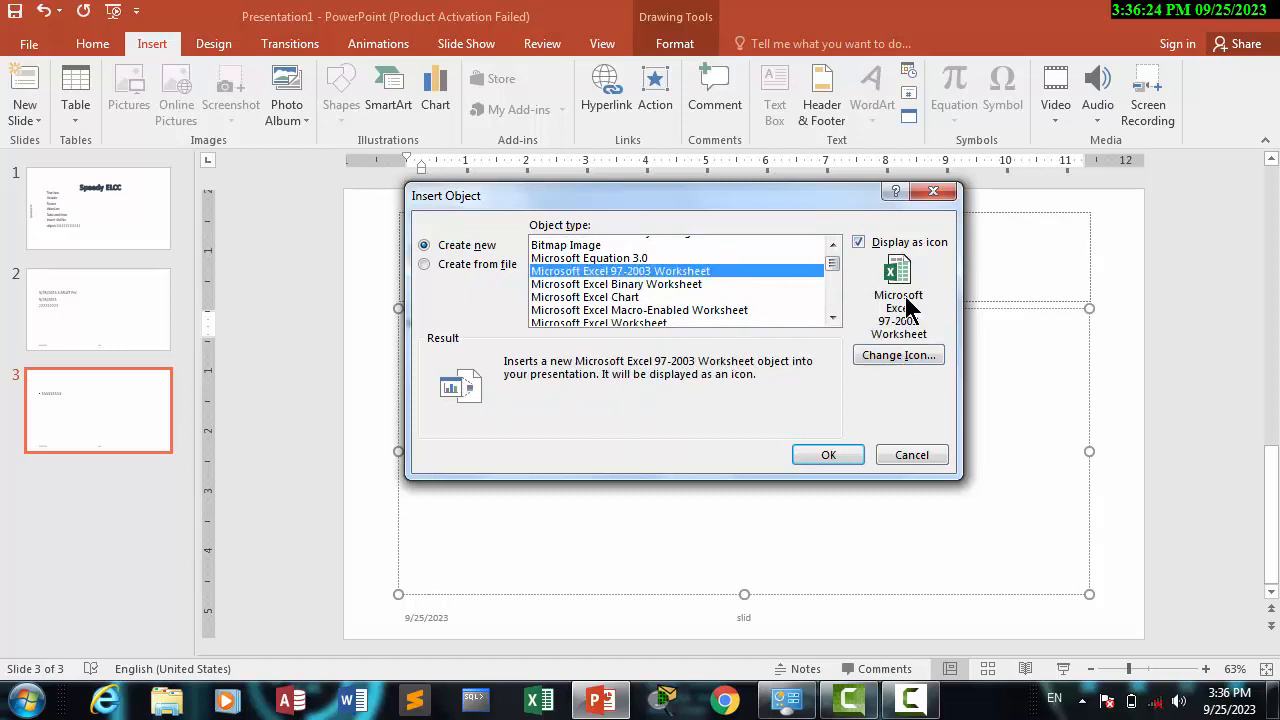
left_click(647, 285)
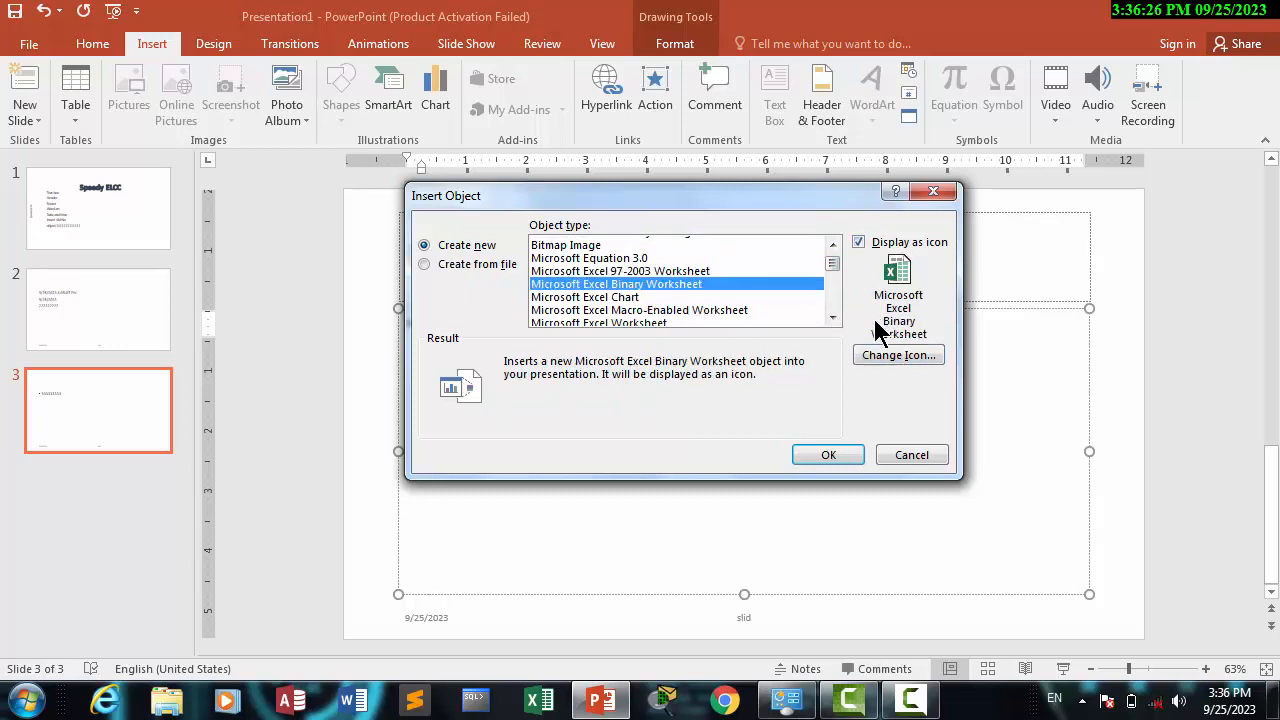
left_click(603, 298)
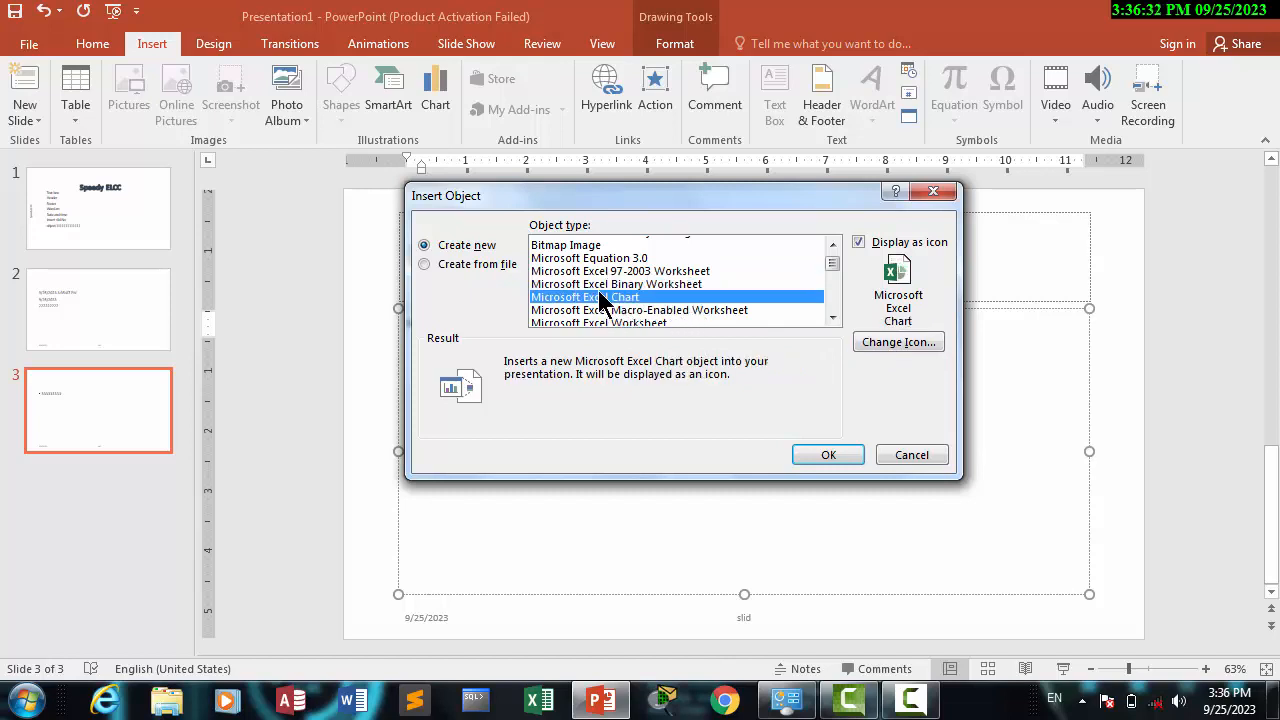
left_click(829, 455)
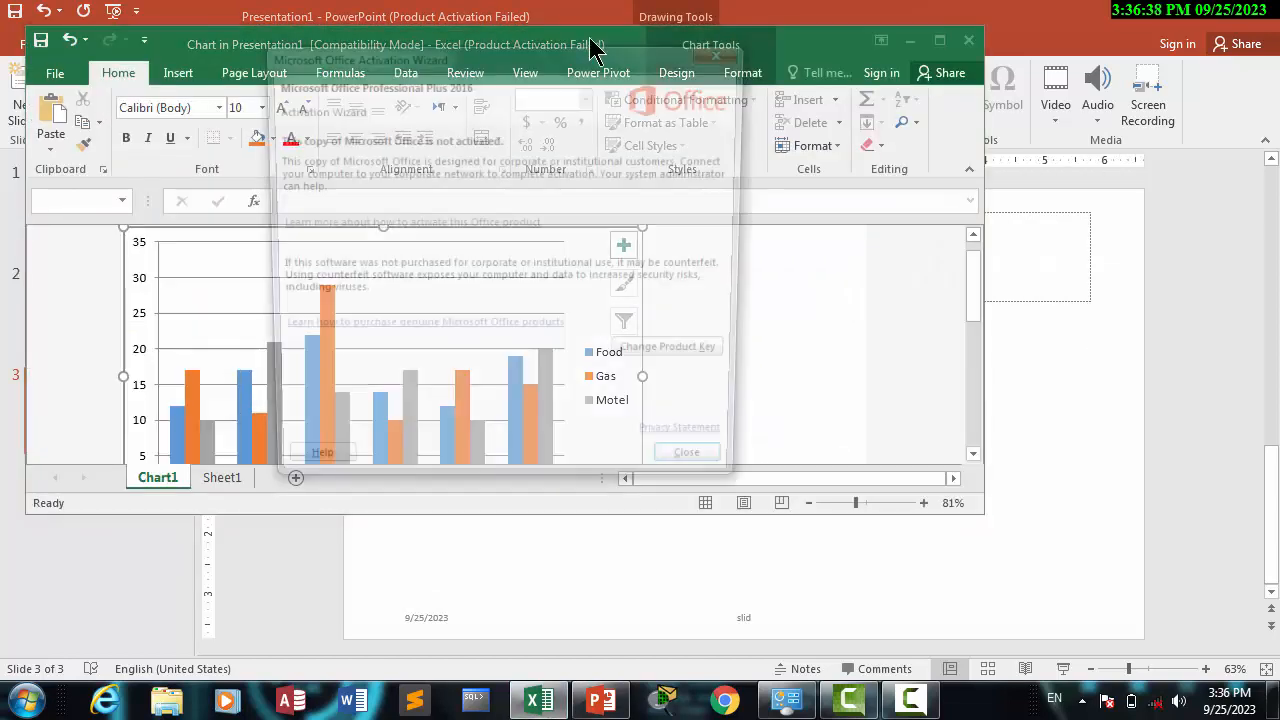
- Dismiss the activation wizard, view the embedded chart in a maximized Excel window, and close Excel to return to PowerPoint
left_click(716, 54)
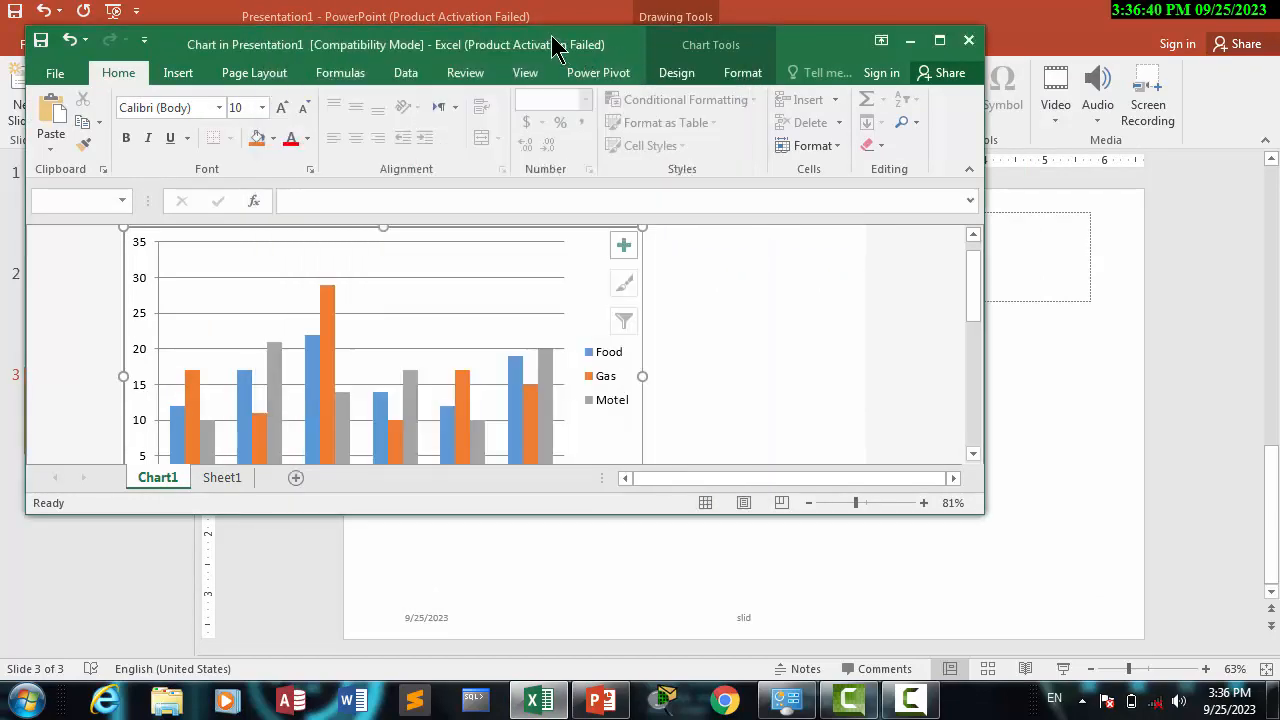
left_click_drag(564, 47, 795, 107)
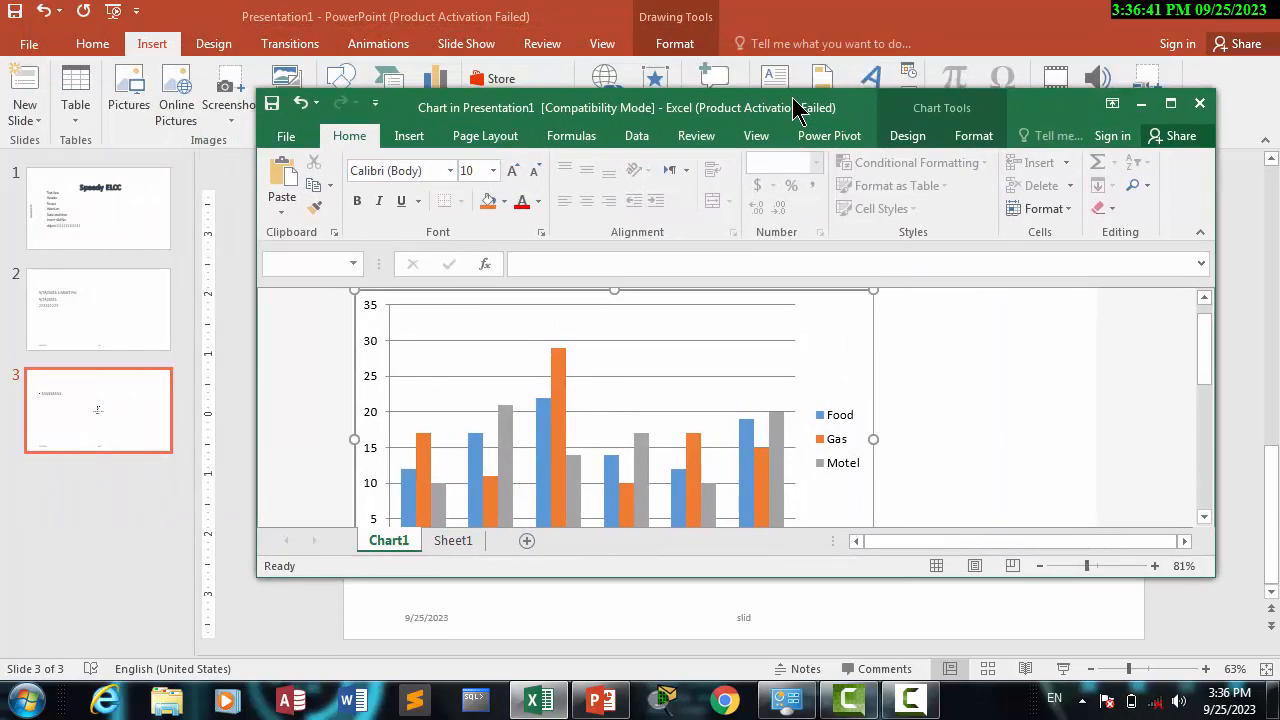
left_click(1170, 106)
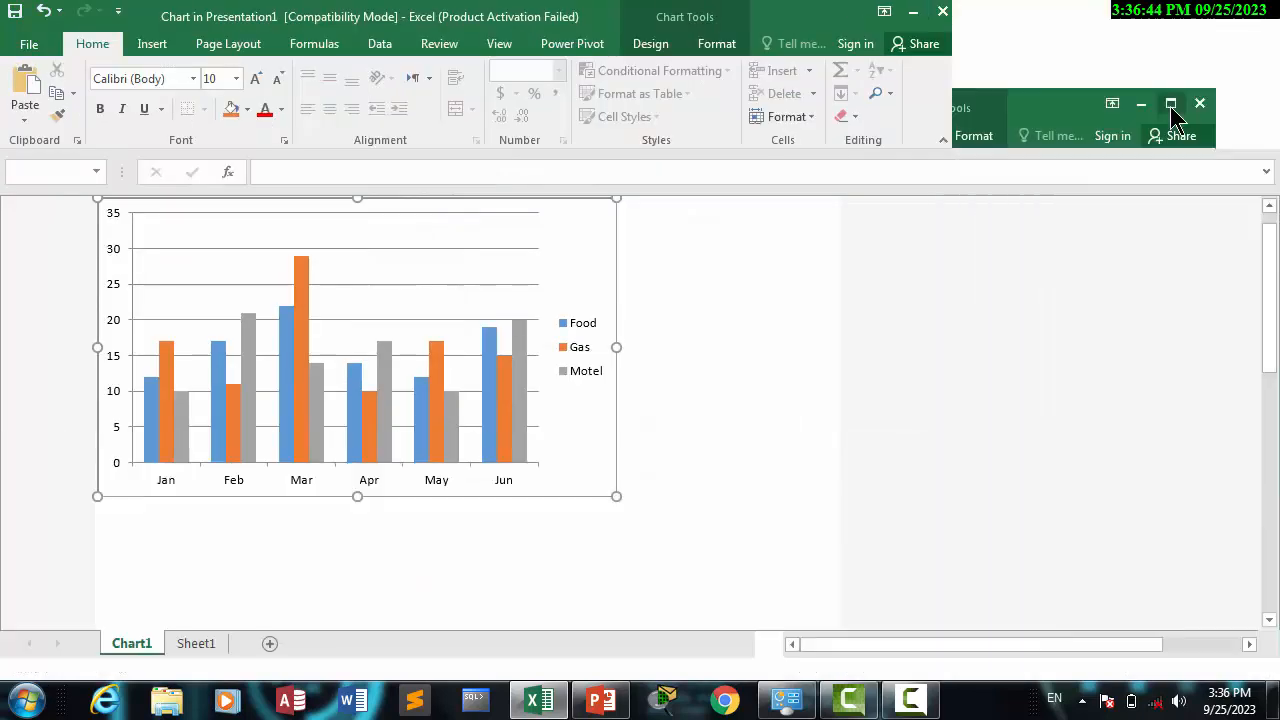
left_click(866, 382)
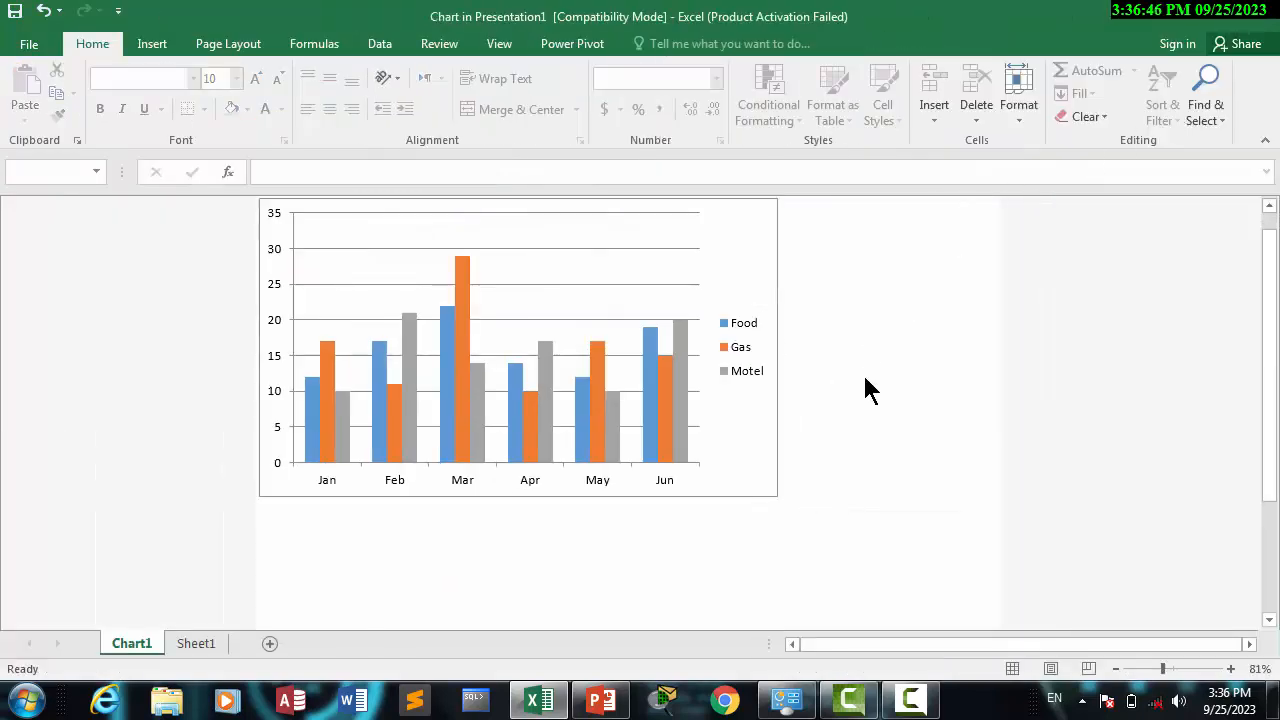
left_click(1264, 10)
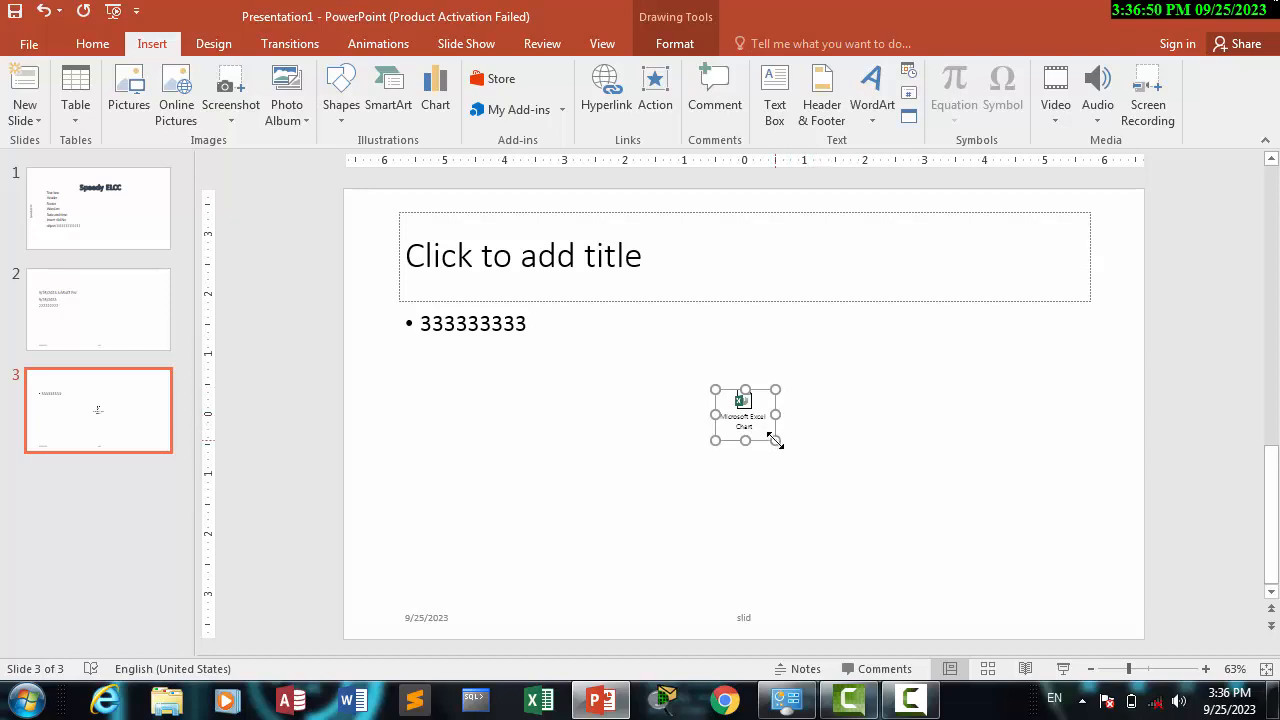
- Enlarge the Microsoft Excel Chart icon on slide 3 and move it just below the title placeholder
left_click_drag(775, 440, 936, 555)
left_click_drag(834, 494, 678, 437)
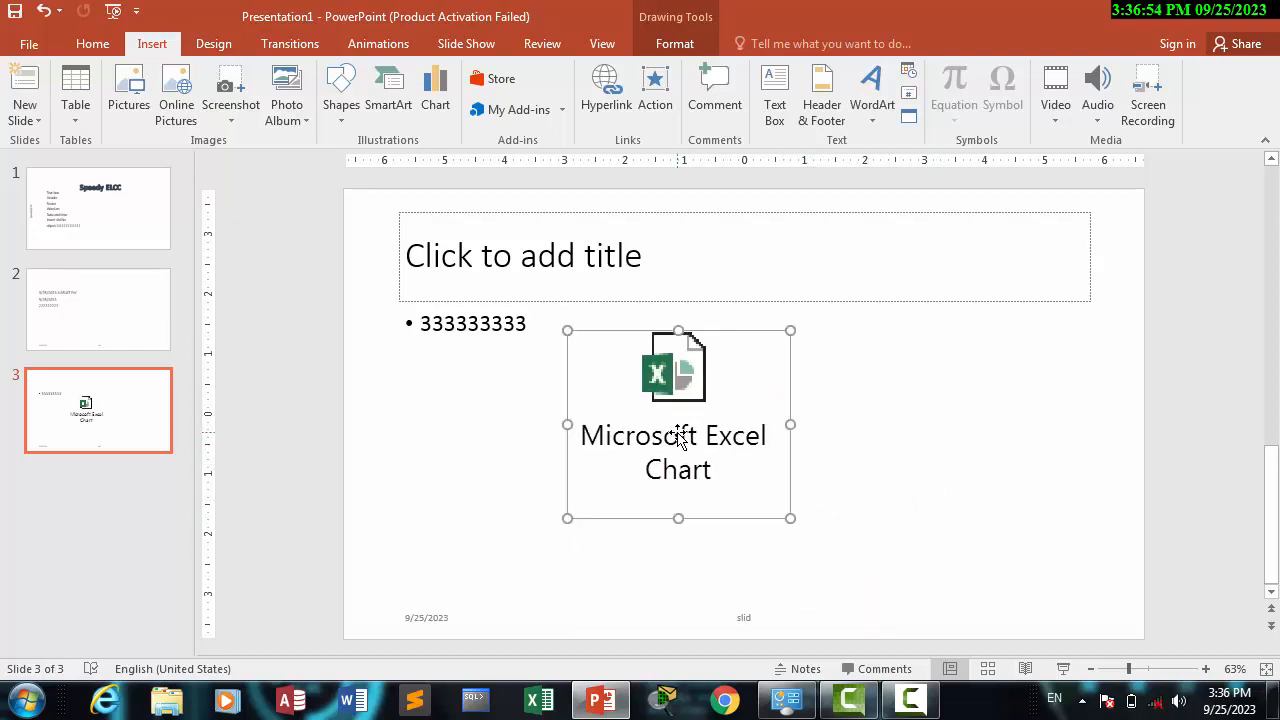
- Open the embedded chart from its icon in its existing format, dismiss the activation wizard, and close the Excel window
double_click(678, 437)
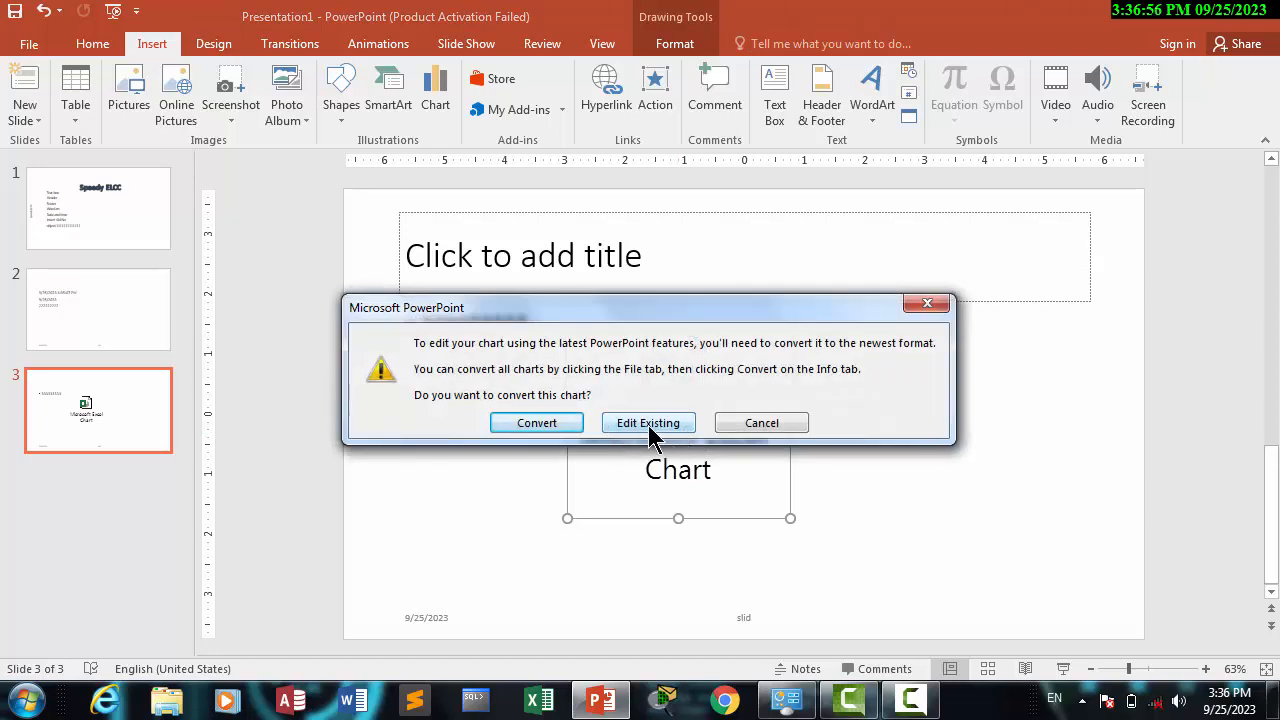
left_click(648, 423)
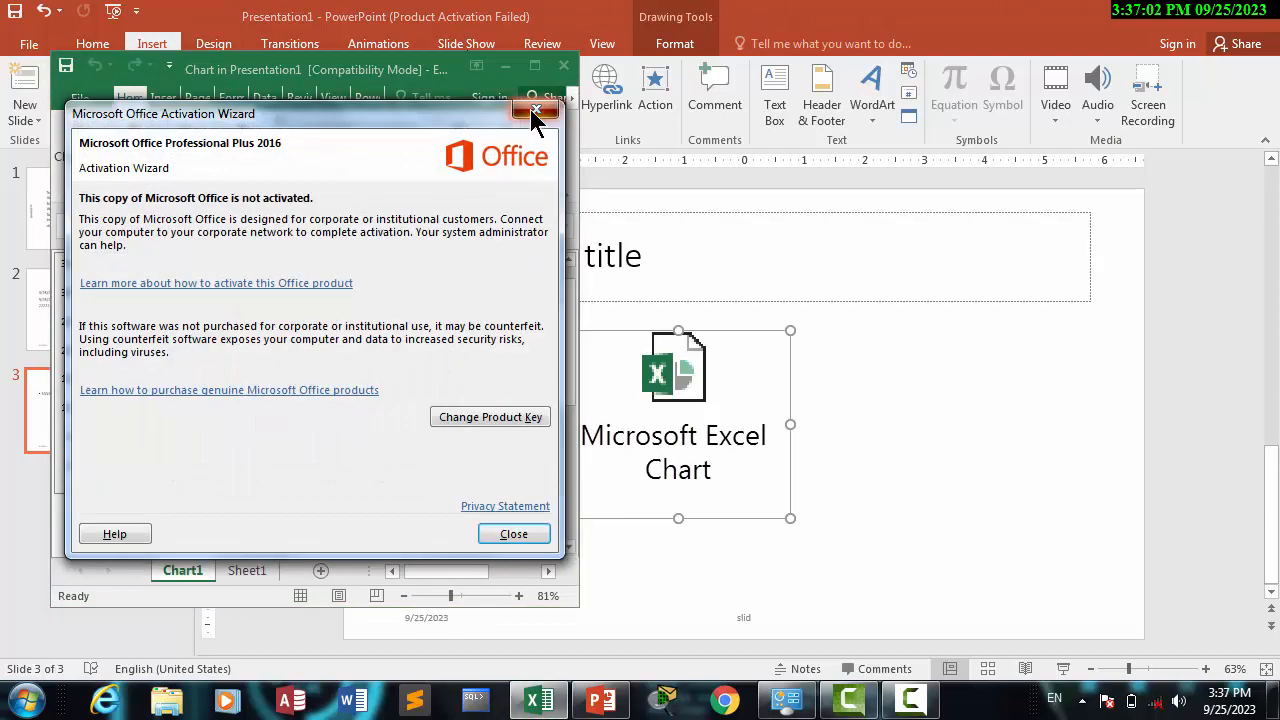
left_click(534, 112)
left_click(572, 60)
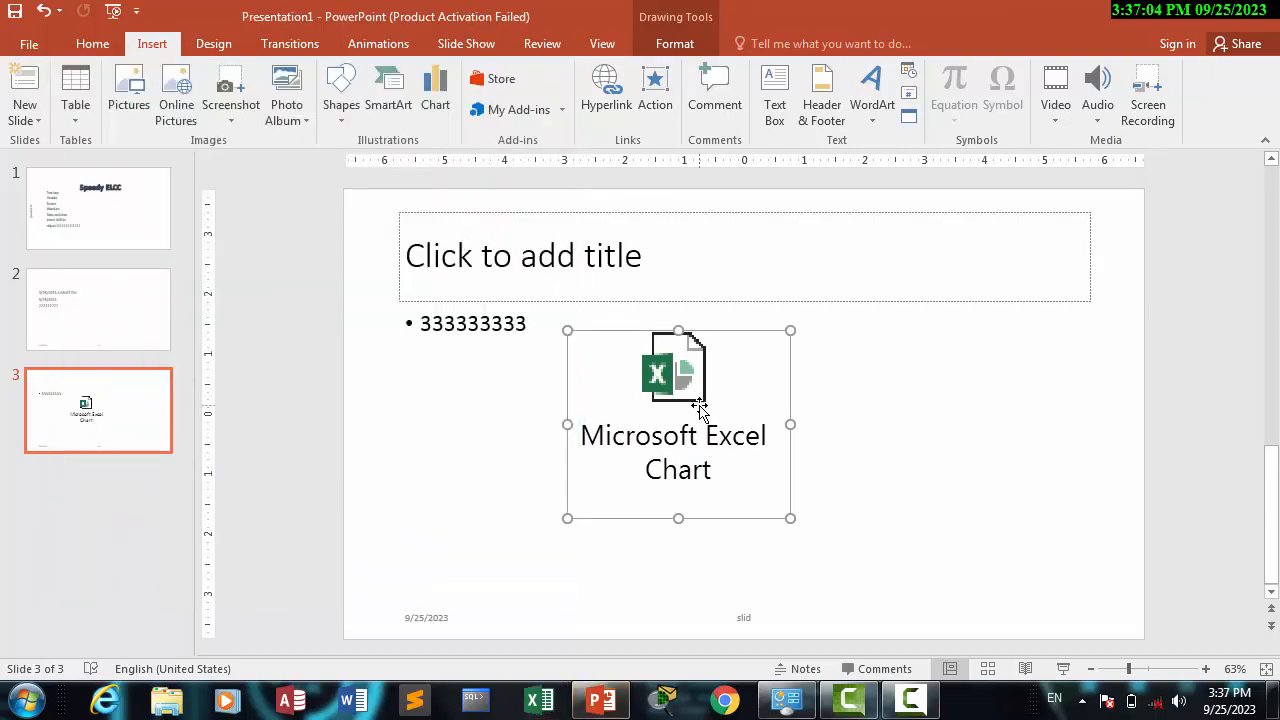
- Open the embedded Excel chart on slide 3 for editing and convert it to the newest format
right_click(700, 403)
left_click(622, 457)
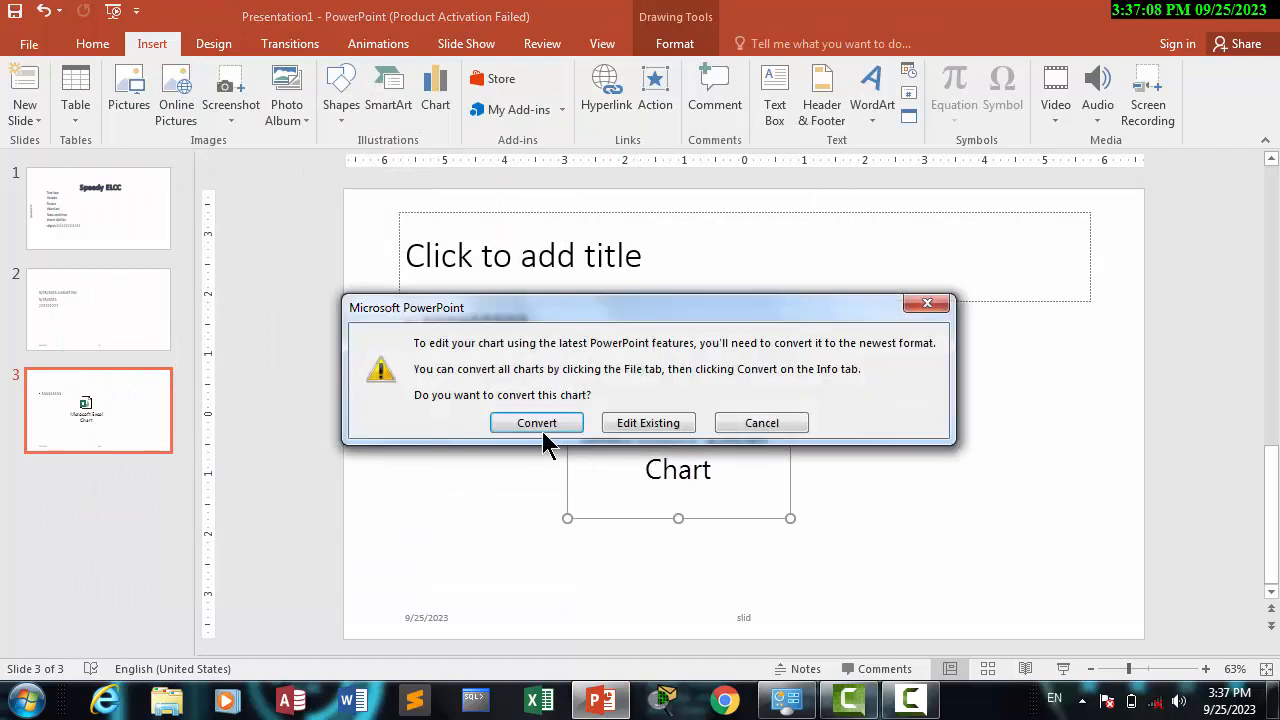
left_click(540, 424)
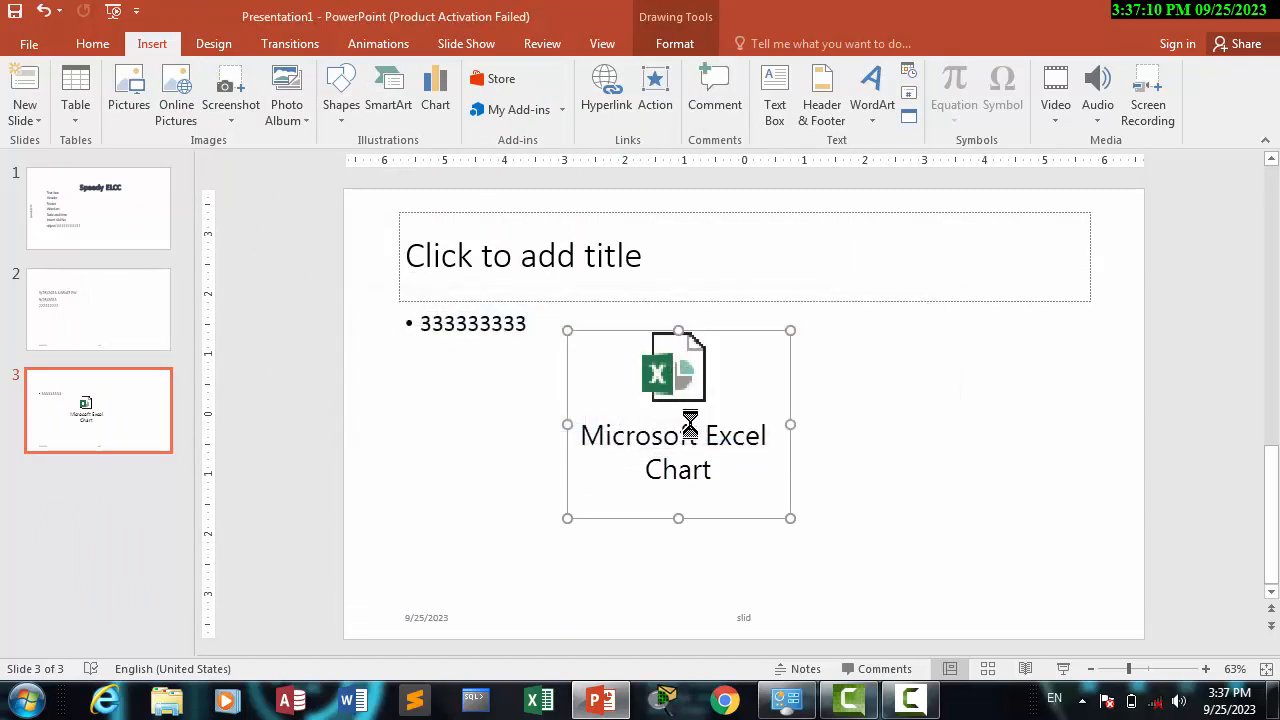